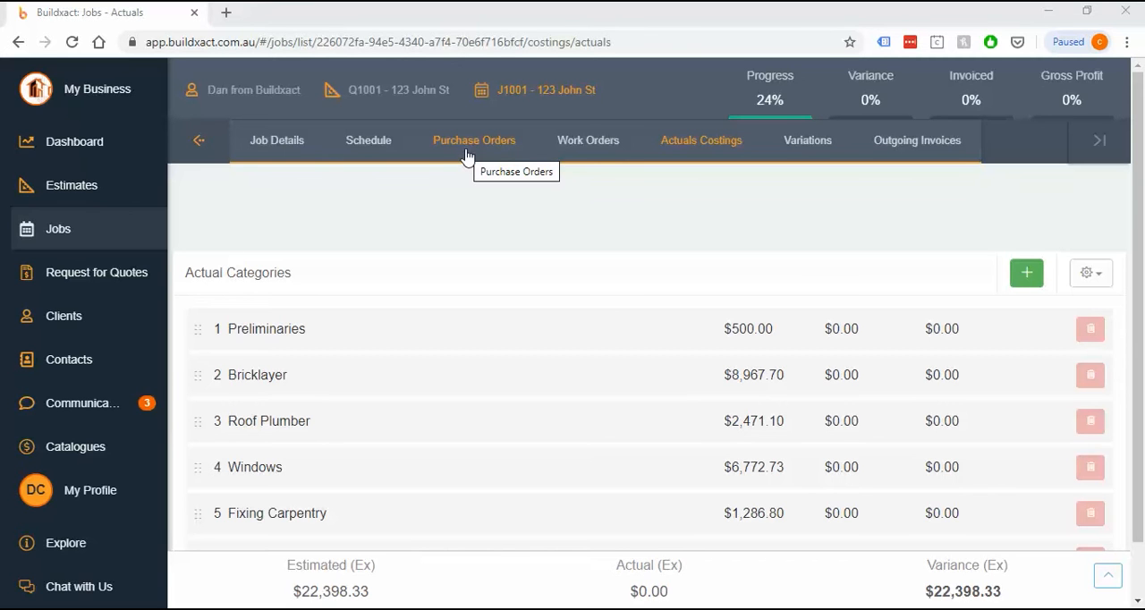
# Create a purchase order from the Windows quote item in the Windows category of the job's actuals
pyautogui.click(588, 143)
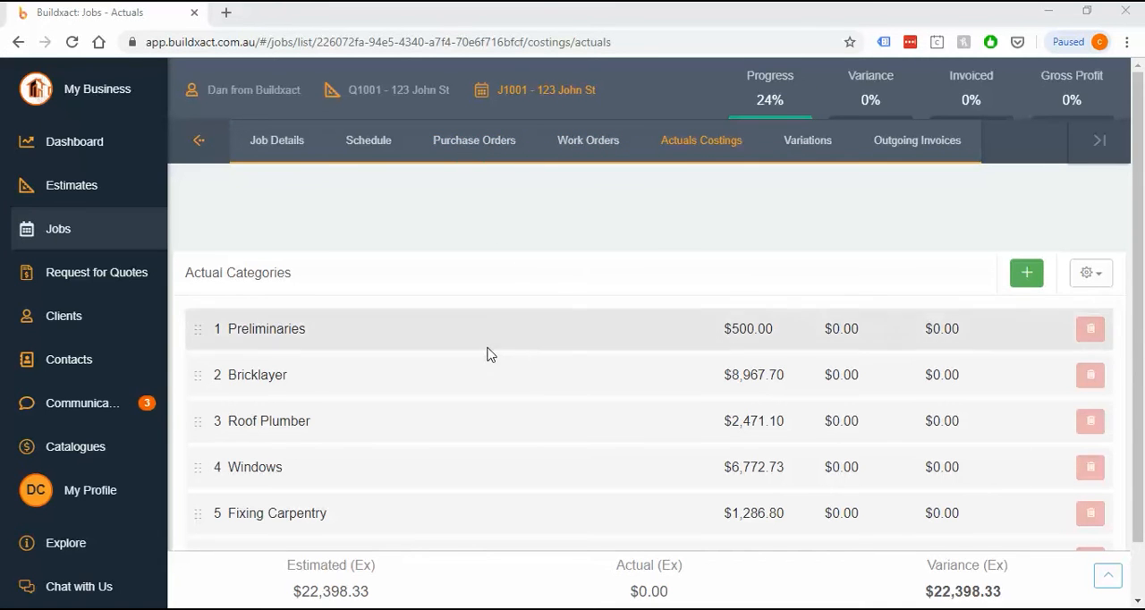
pyautogui.scroll(-1, 434, 428)
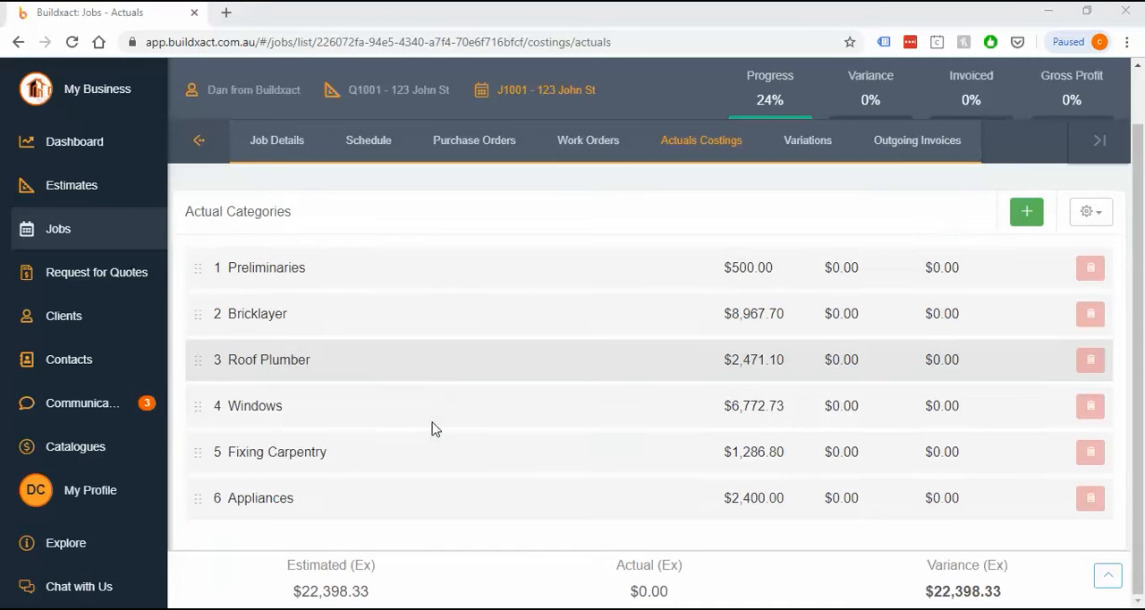
pyautogui.click(330, 412)
pyautogui.click(260, 381)
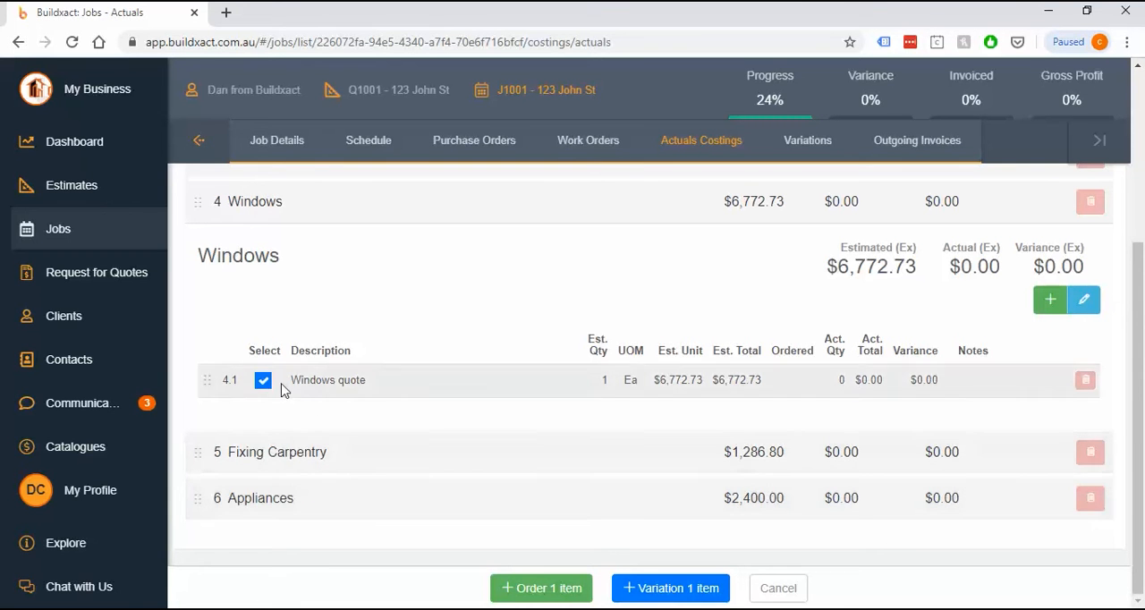
pyautogui.click(526, 589)
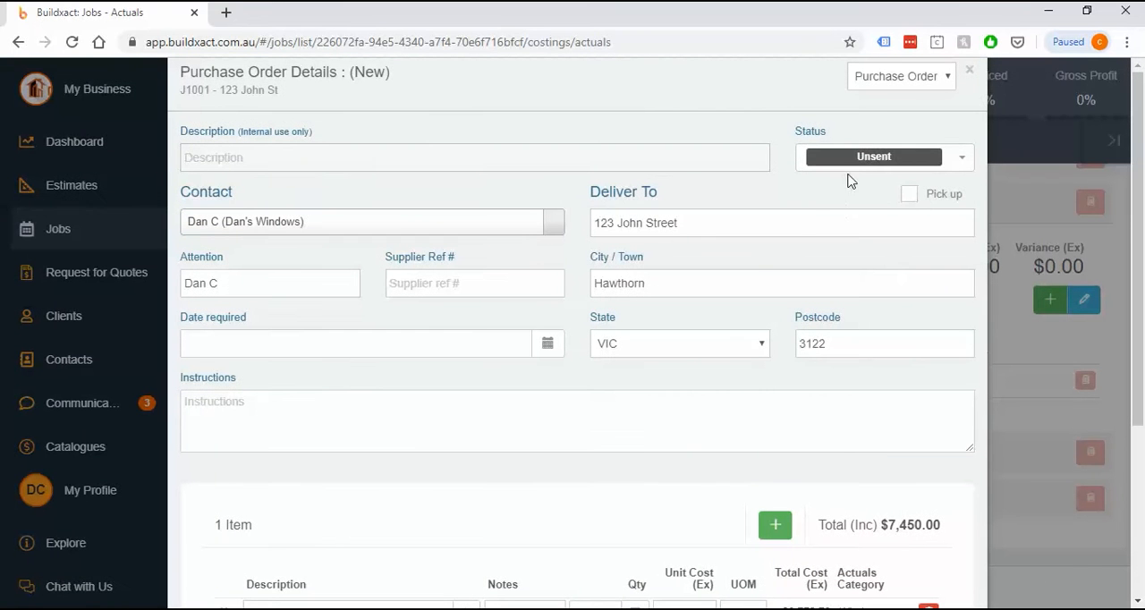
# Check the available order statuses, leave the status as Unsent, and enter Windows as the order's internal description
pyautogui.click(862, 165)
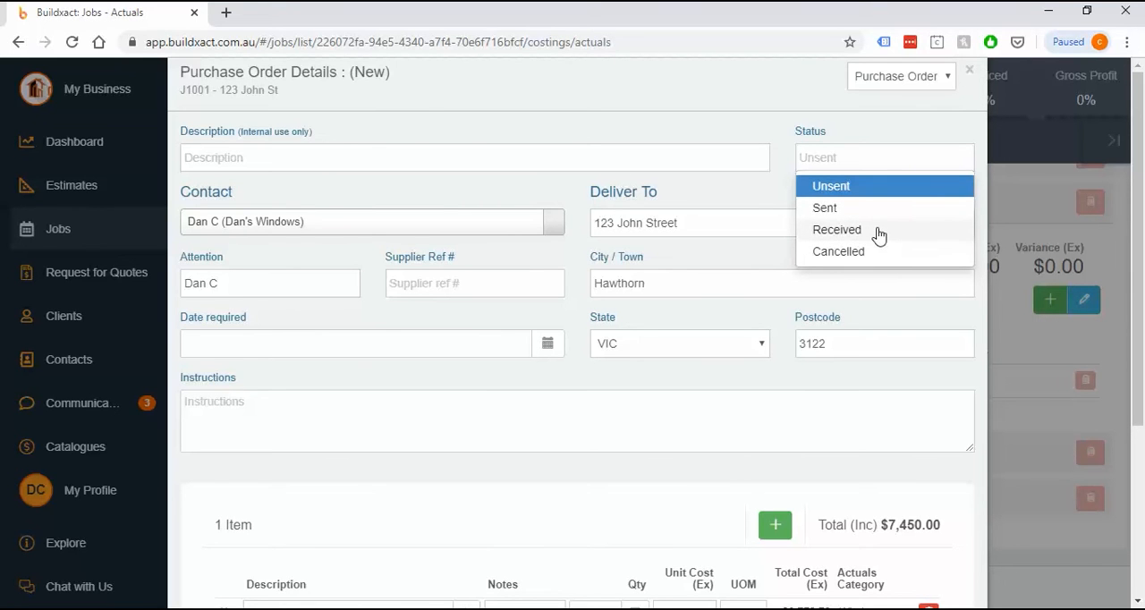
pyautogui.click(523, 195)
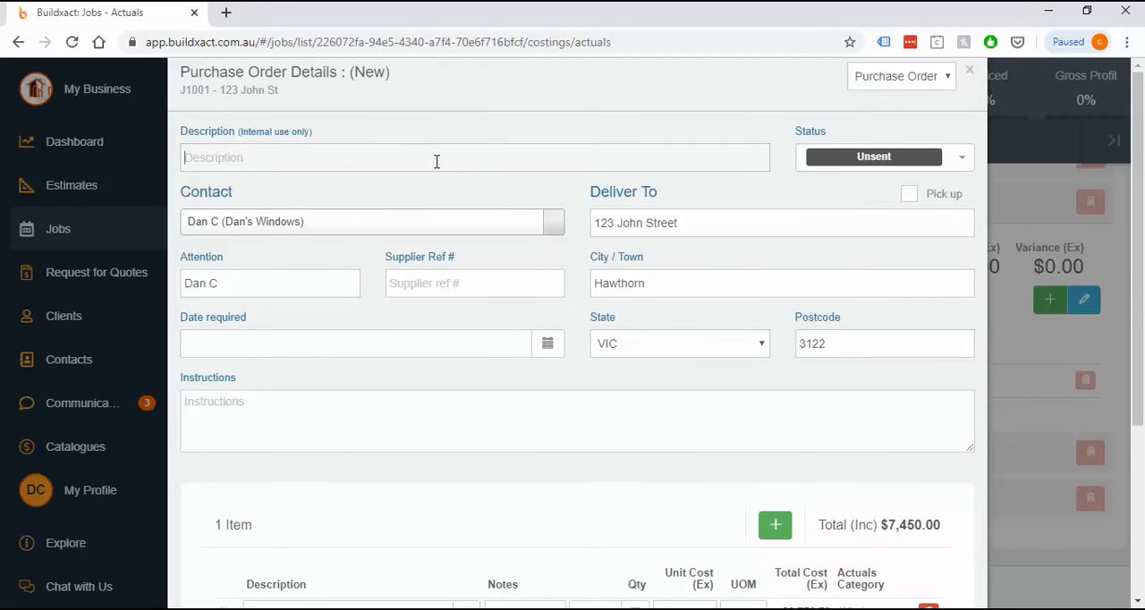
pyautogui.write('Windows')
pyautogui.doubleClick(195, 157)
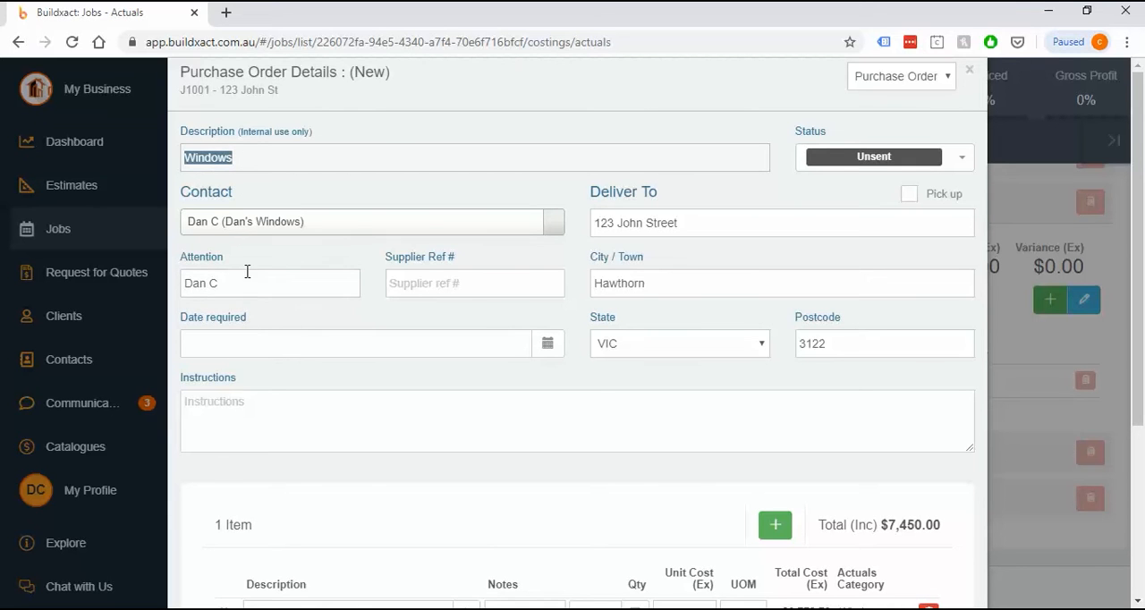
pyautogui.click(280, 283)
pyautogui.moveTo(280, 283); pyautogui.dragTo(182, 283)
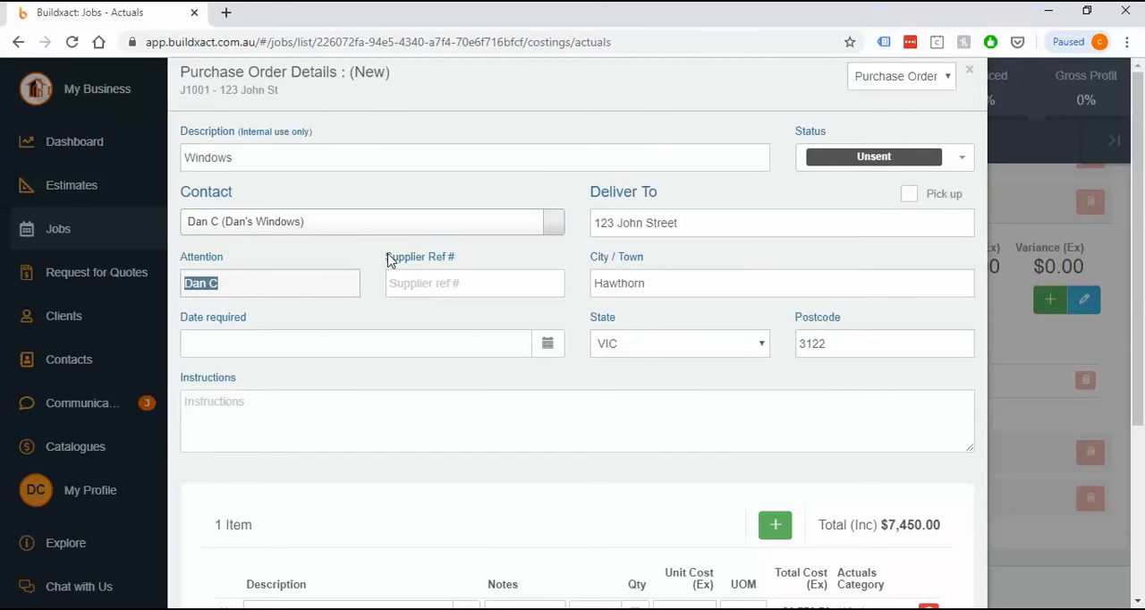
pyautogui.moveTo(389, 260); pyautogui.dragTo(453, 266)
pyautogui.click(479, 268)
pyautogui.click(460, 284)
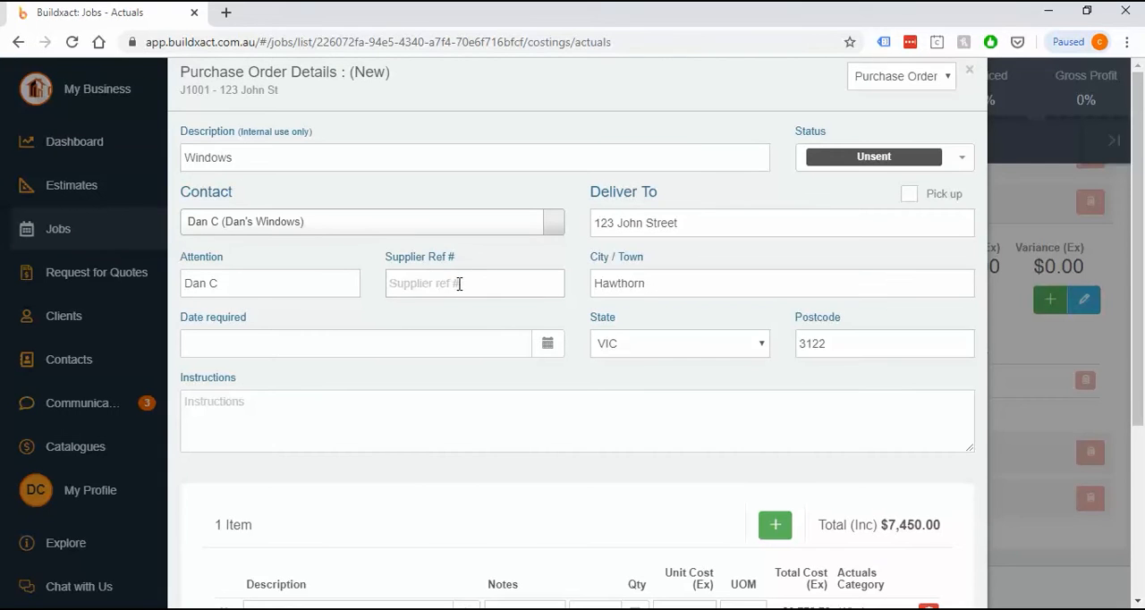
# Set the purchase order's required date to 17/1/20
pyautogui.click(268, 347)
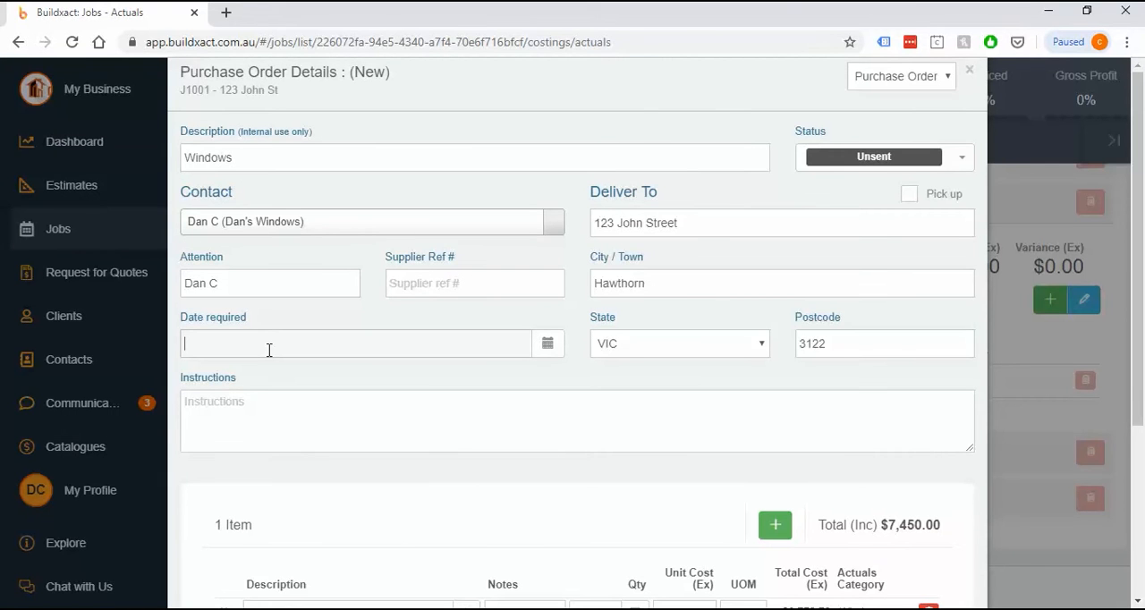
pyautogui.click(545, 347)
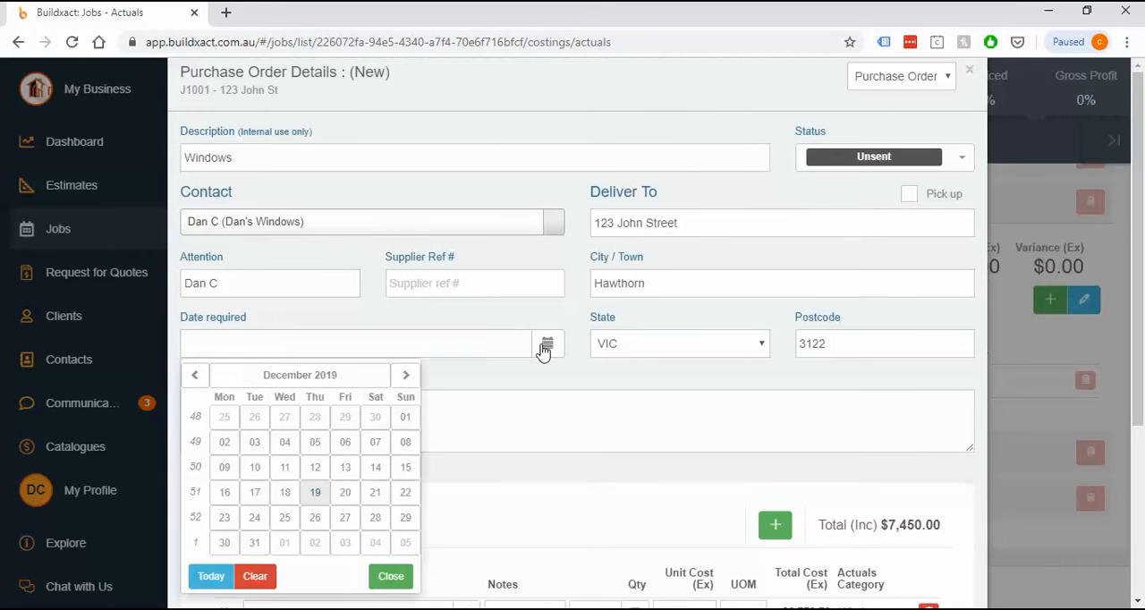
pyautogui.click(403, 377)
pyautogui.click(342, 471)
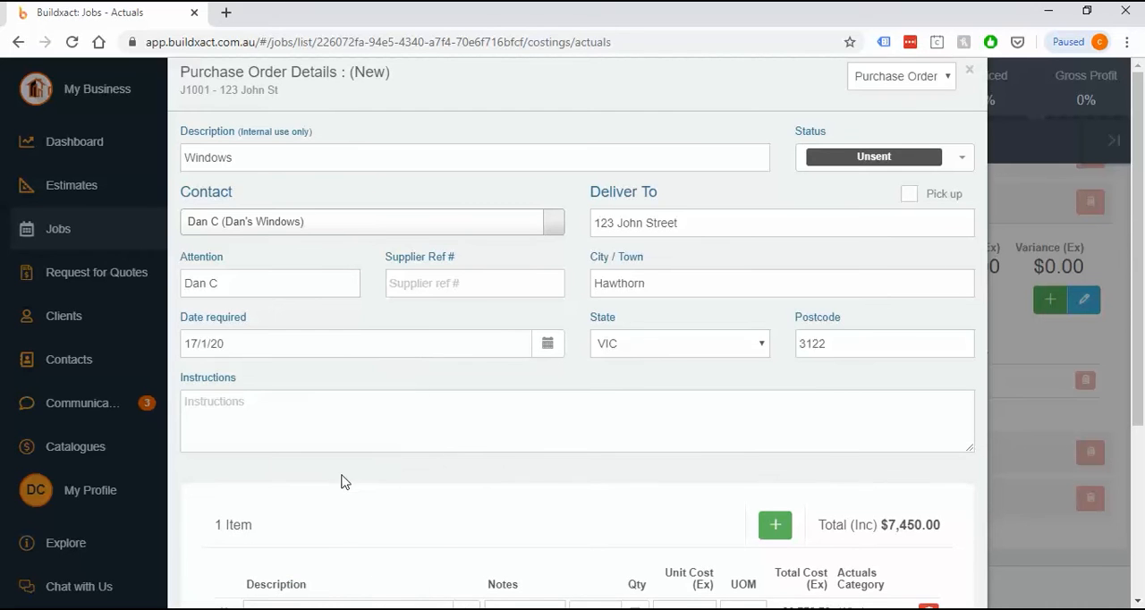
# Enter "Delivery via john St" as the purchase order's instructions
pyautogui.click(318, 433)
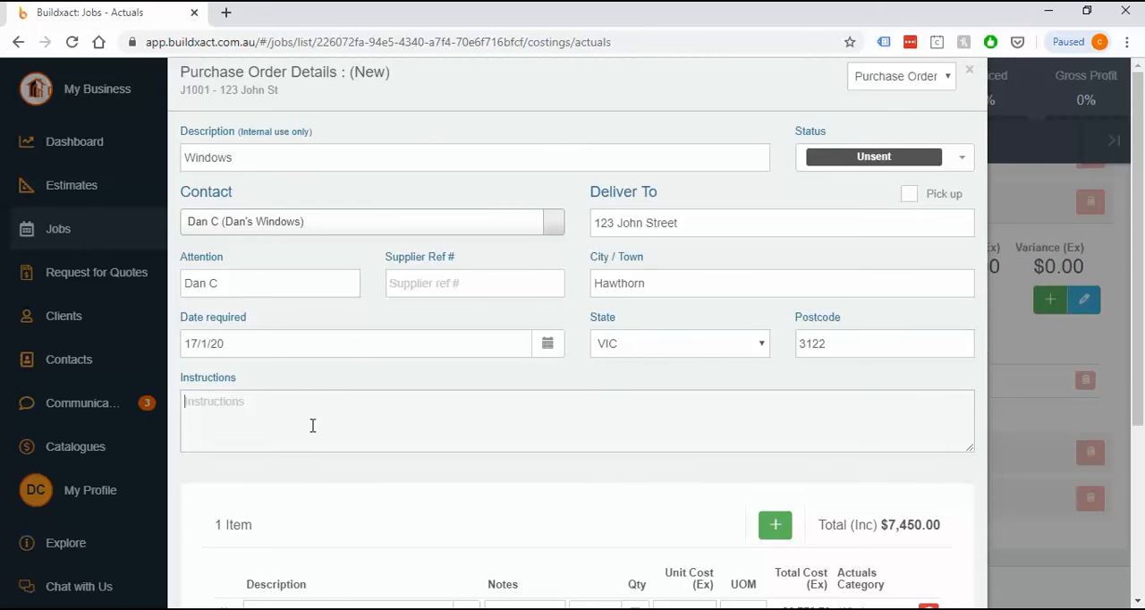
pyautogui.write('Delivery via john St')
# Add the note "Quote #7097" to the Windows quote line item
pyautogui.scroll(-3, 536, 408)
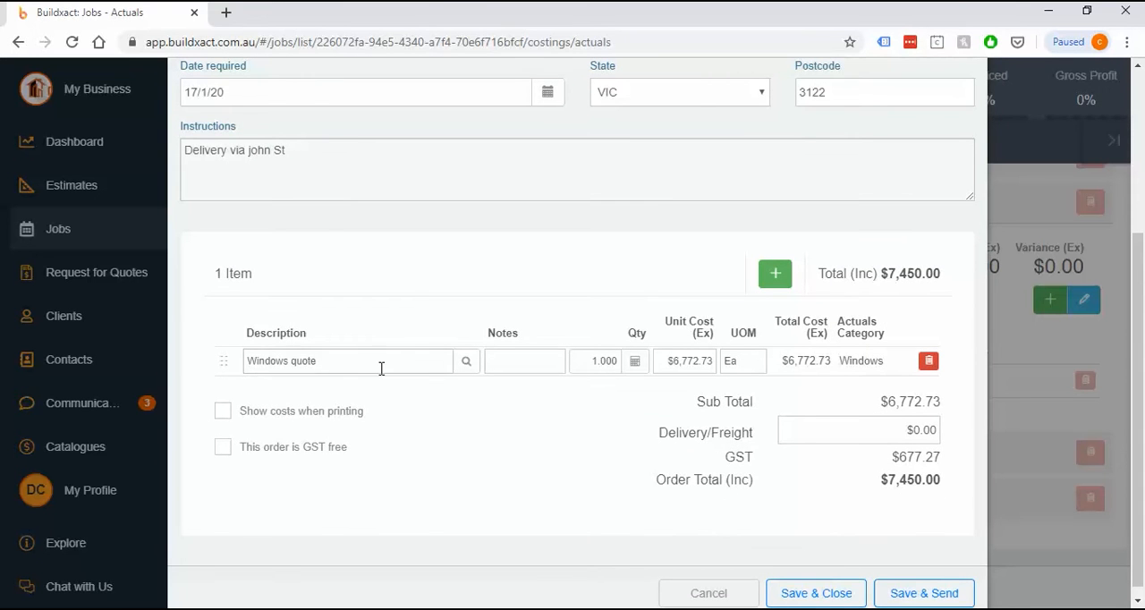
pyautogui.moveTo(381, 368); pyautogui.dragTo(215, 378)
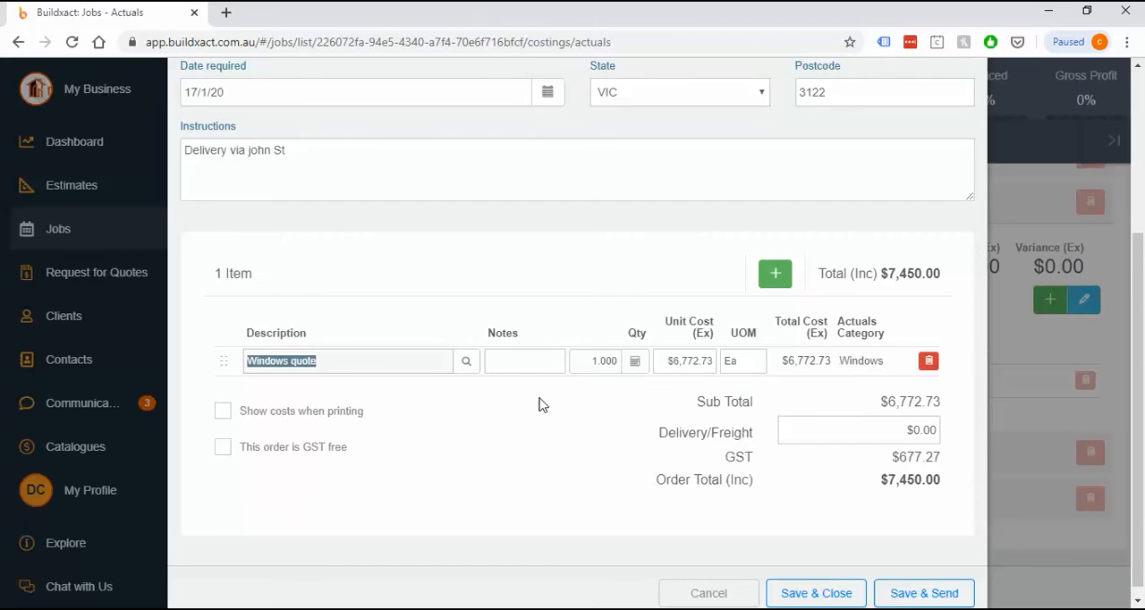
pyautogui.click(506, 359)
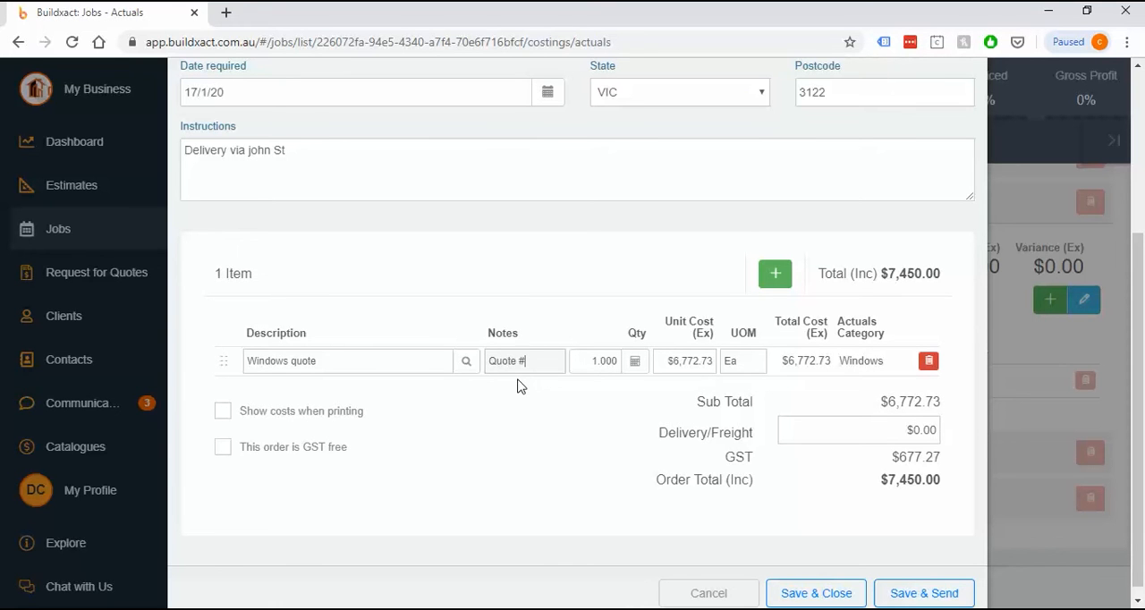
pyautogui.write('7097')
pyautogui.click(777, 274)
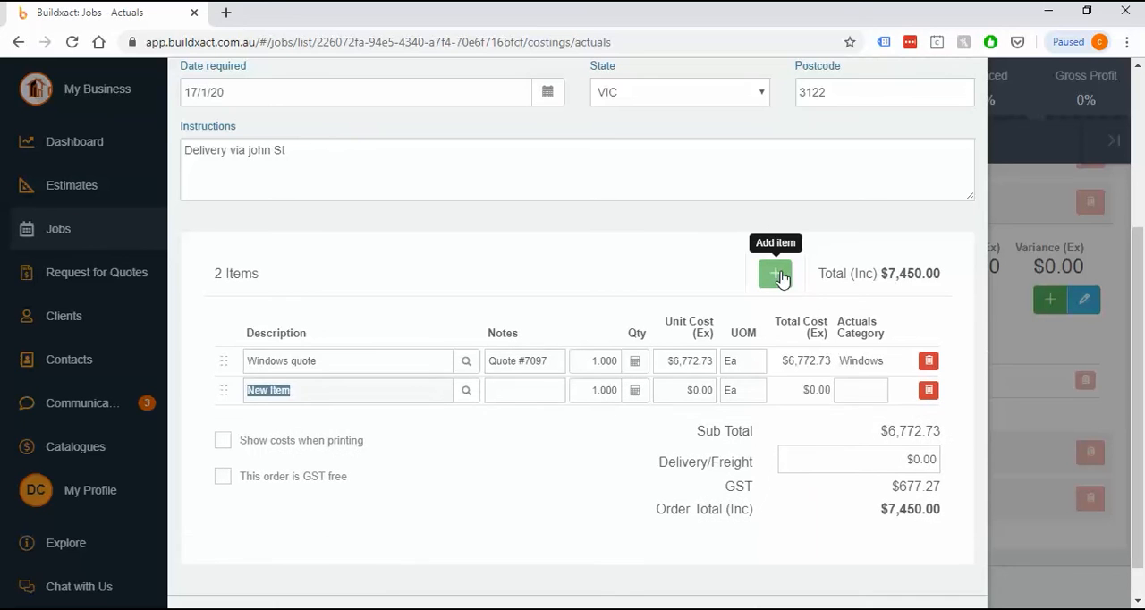
pyautogui.click(861, 389)
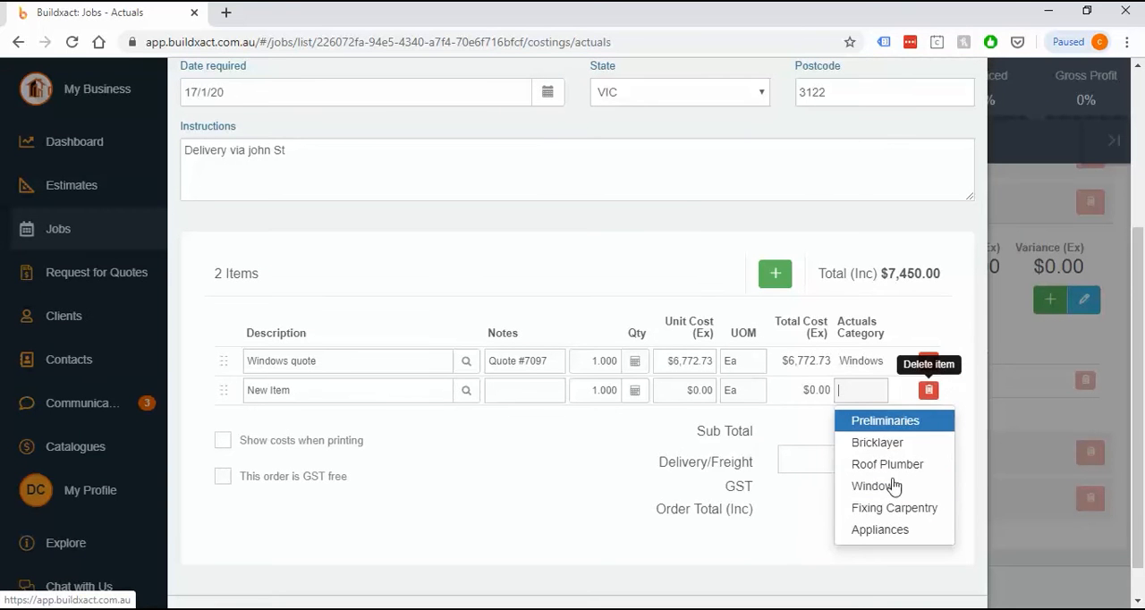
pyautogui.click(928, 395)
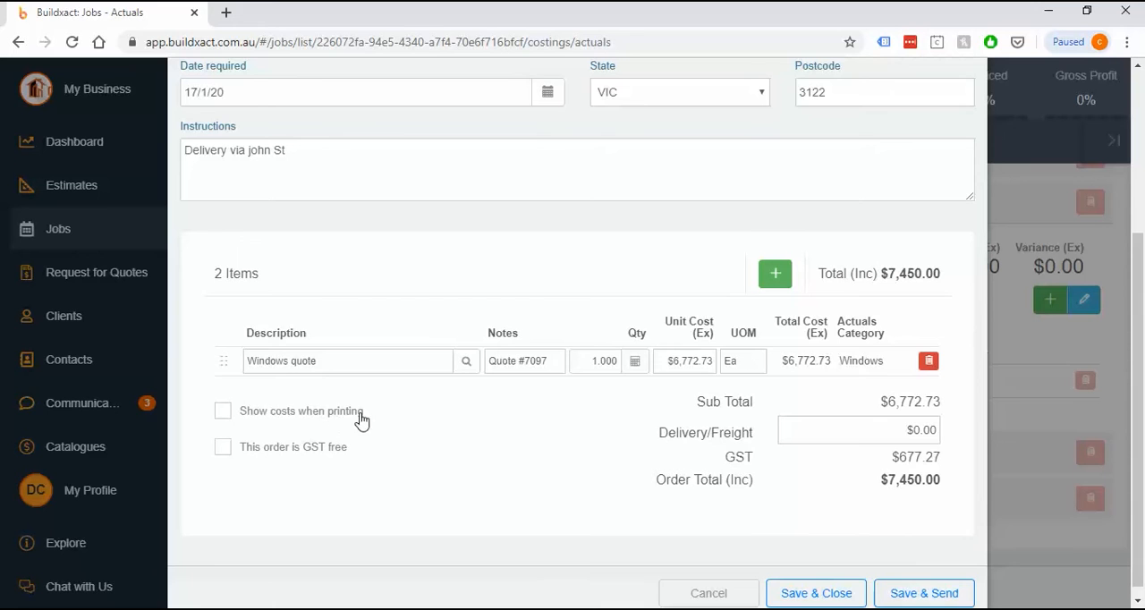
# Turn on showing costs when printing for the purchase order
pyautogui.moveTo(361, 413); pyautogui.dragTo(224, 418)
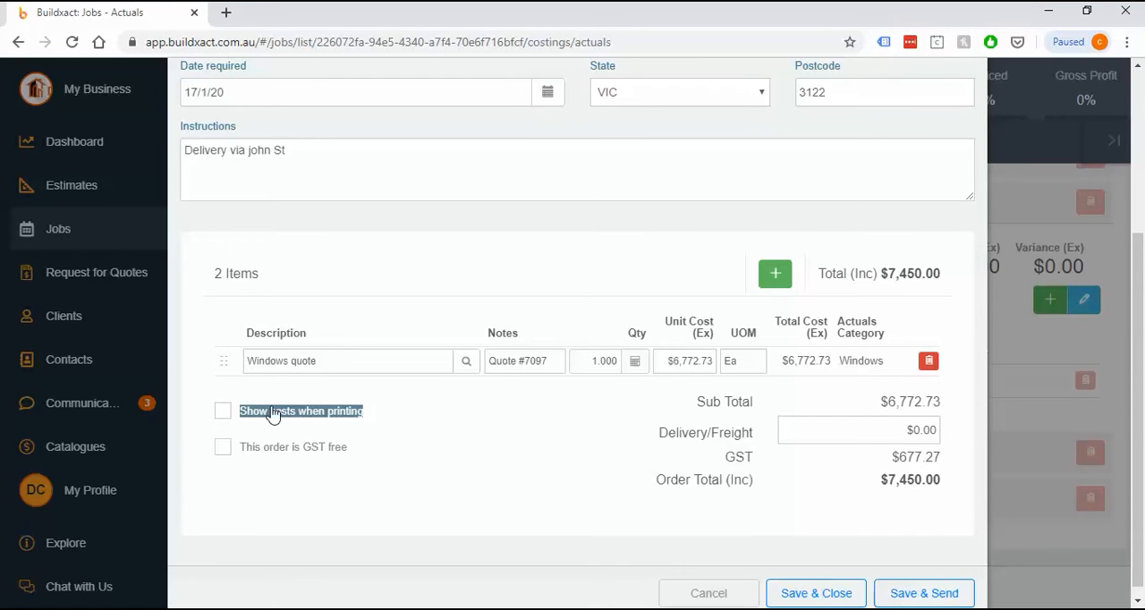
pyautogui.click(224, 418)
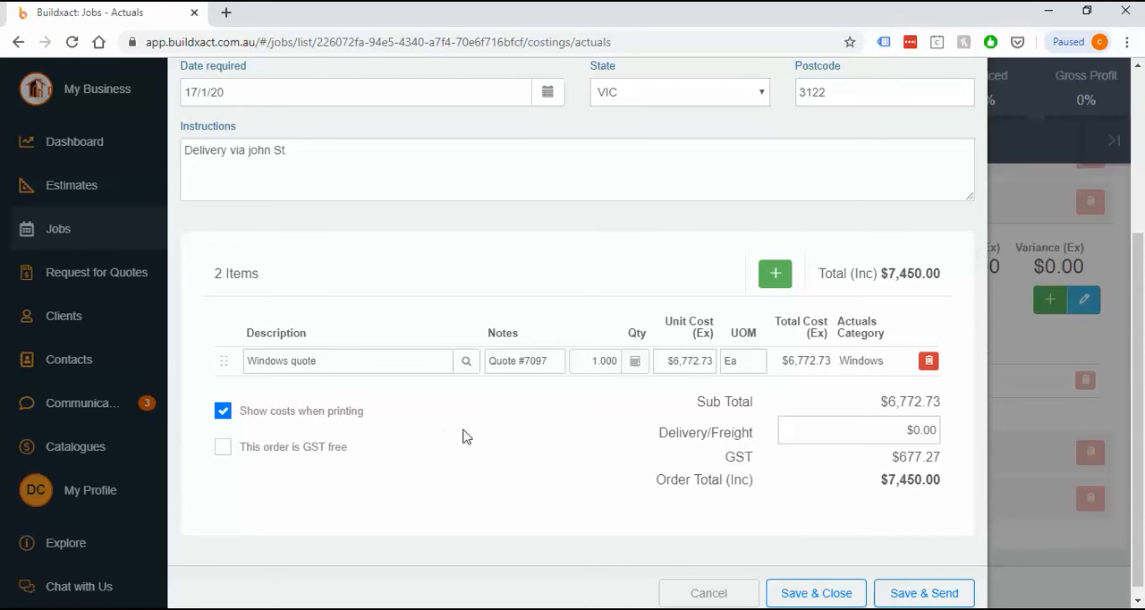
pyautogui.click(687, 358)
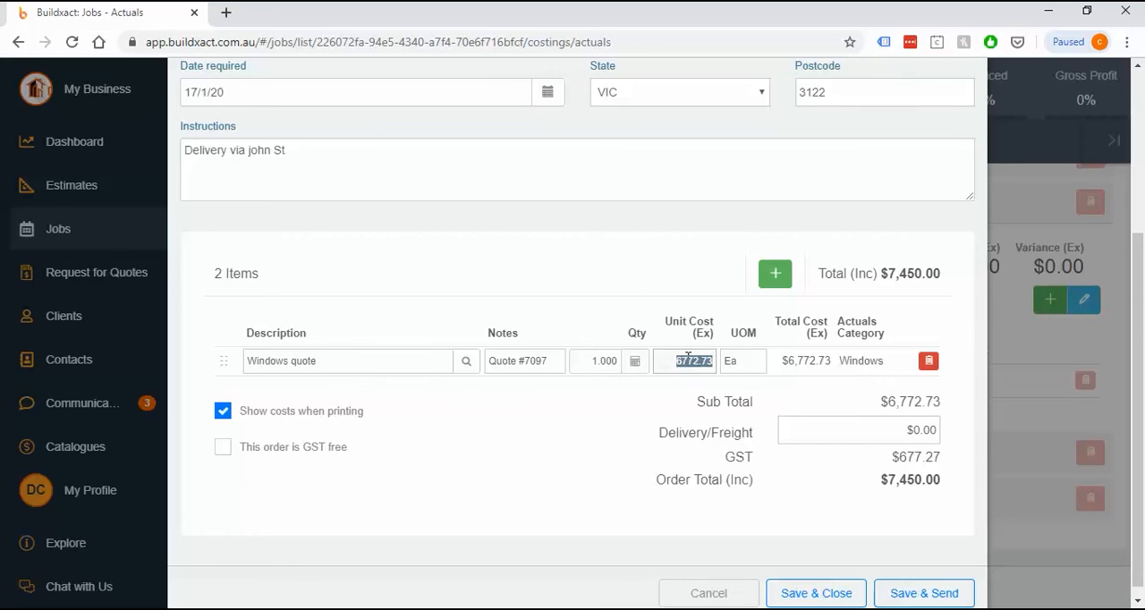
pyautogui.click(490, 430)
# Examine the order's GST-free option together with the supplier chosen as its contact
pyautogui.moveTo(359, 447); pyautogui.dragTo(193, 449)
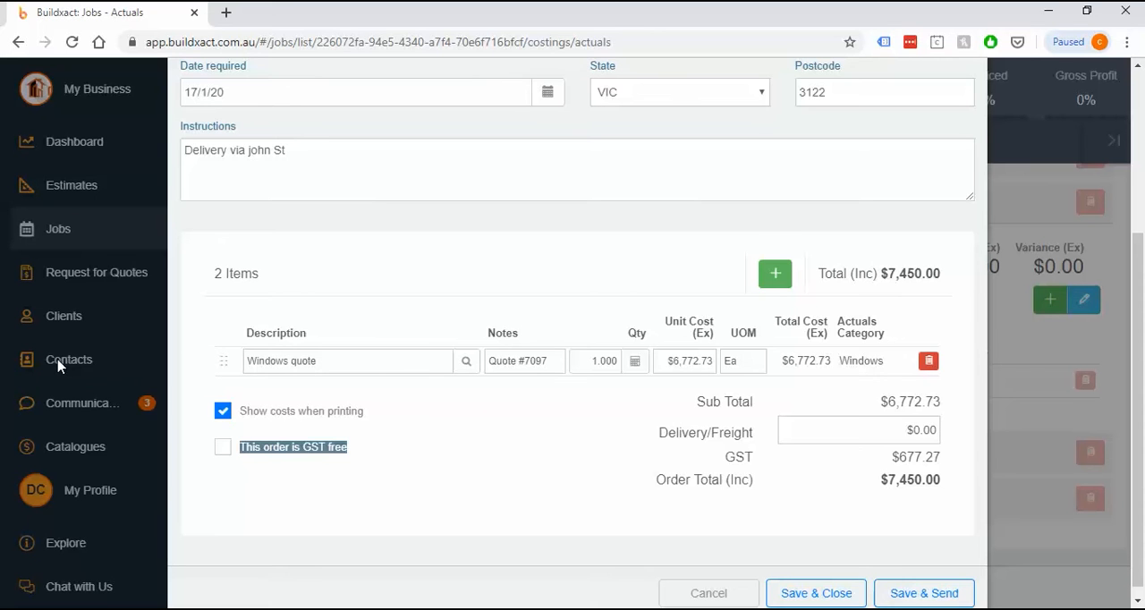
pyautogui.scroll(2, 379, 362)
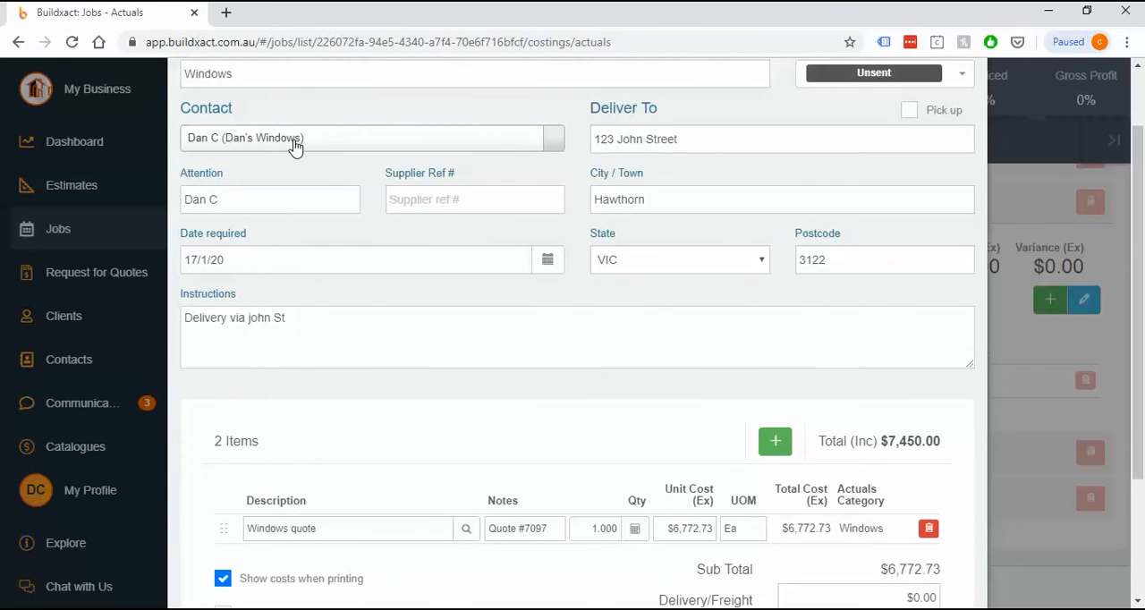
pyautogui.scroll(-2, 358, 344)
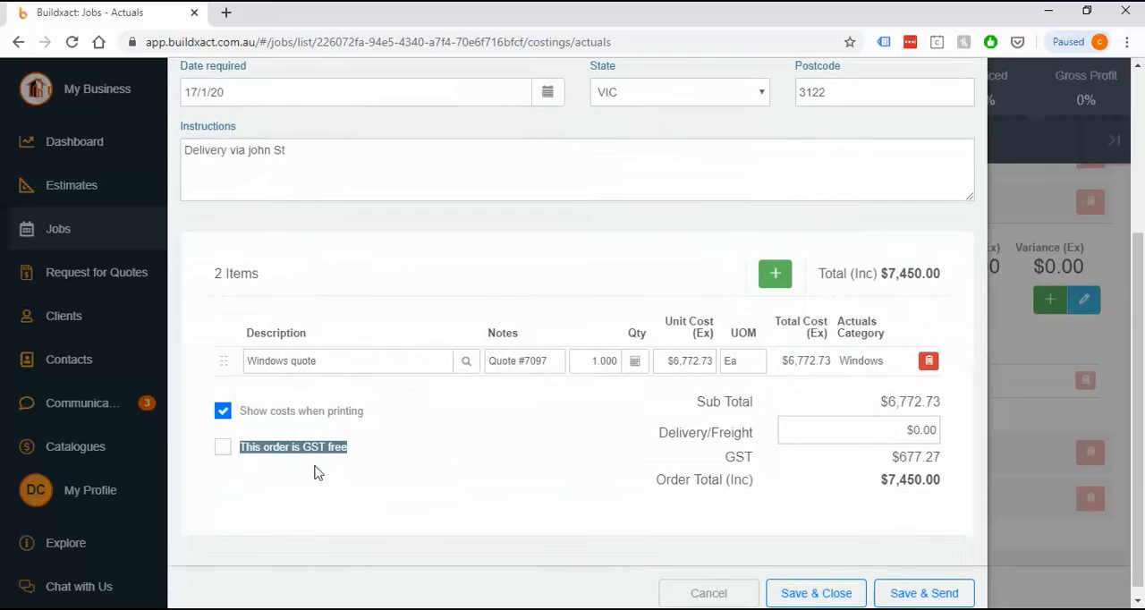
pyautogui.click(239, 464)
pyautogui.moveTo(370, 455); pyautogui.dragTo(237, 452)
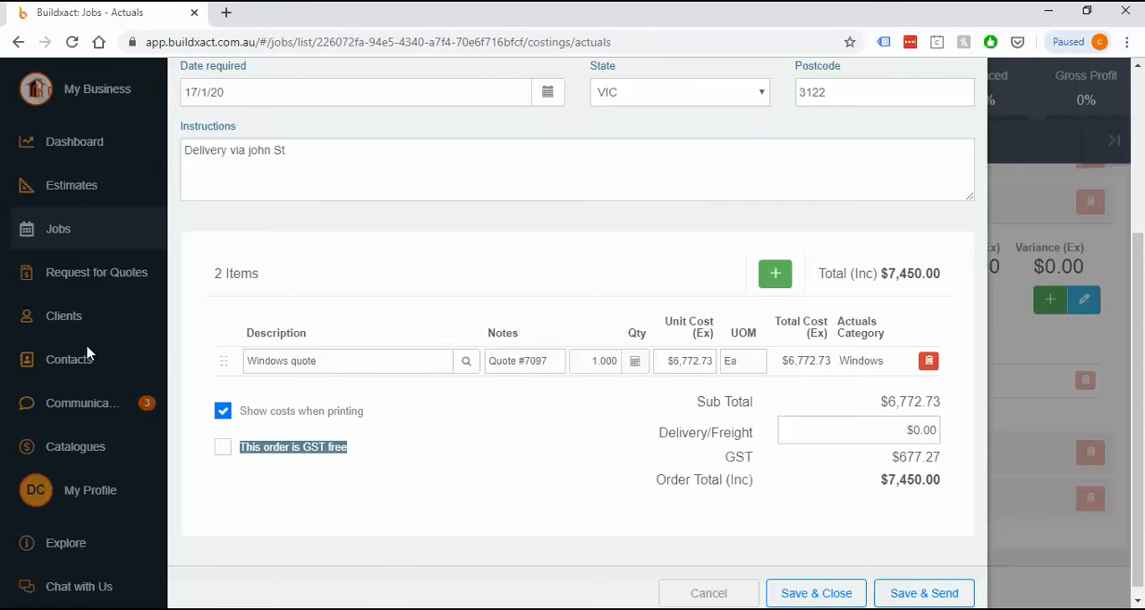
pyautogui.click(268, 466)
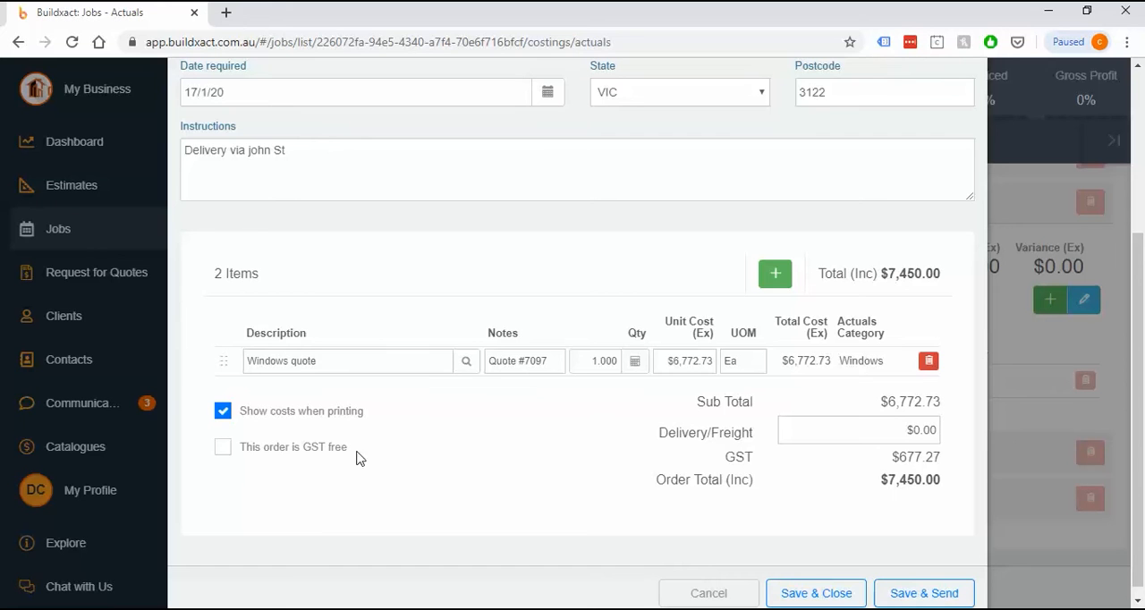
pyautogui.moveTo(402, 448); pyautogui.dragTo(207, 448)
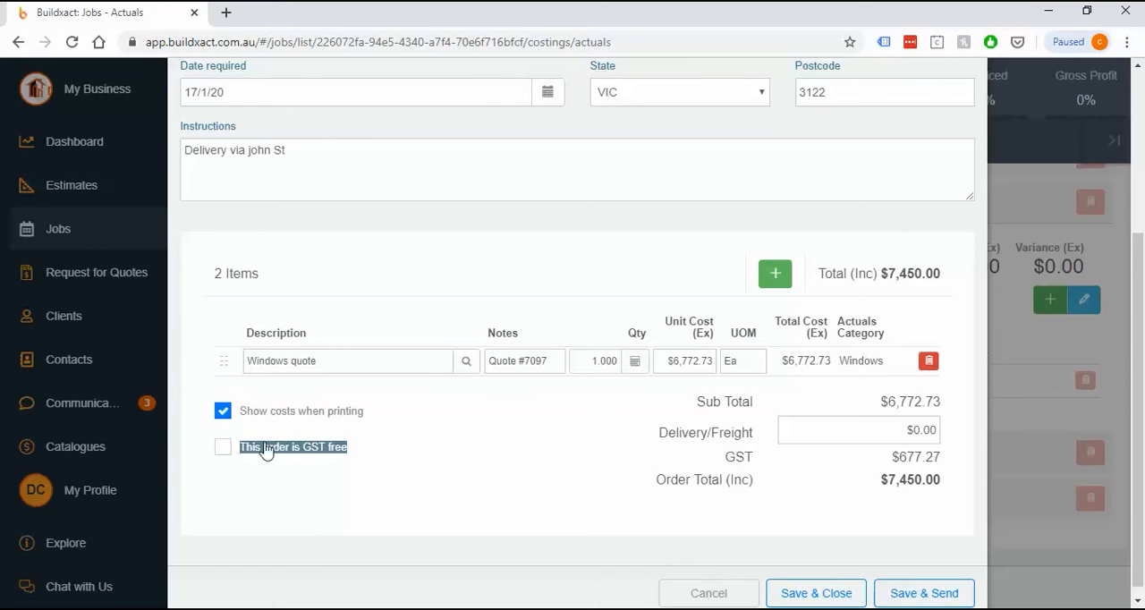
pyautogui.click(586, 524)
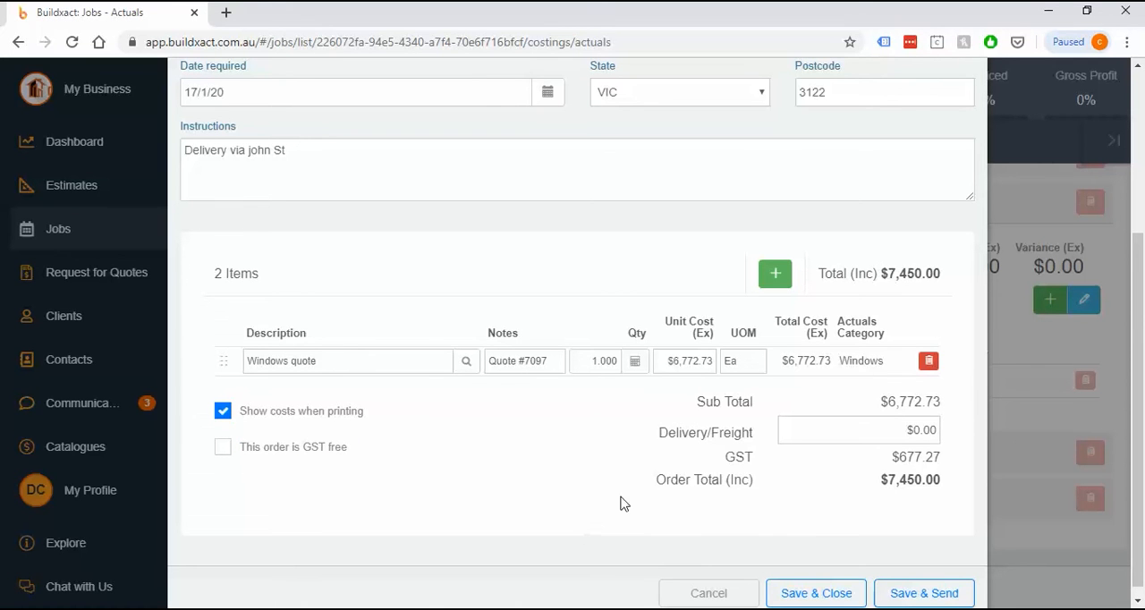
# Review the delivery/freight charge and save the purchase order, proceeding to the email for sending it
pyautogui.click(897, 430)
pyautogui.scroll(-1, 926, 529)
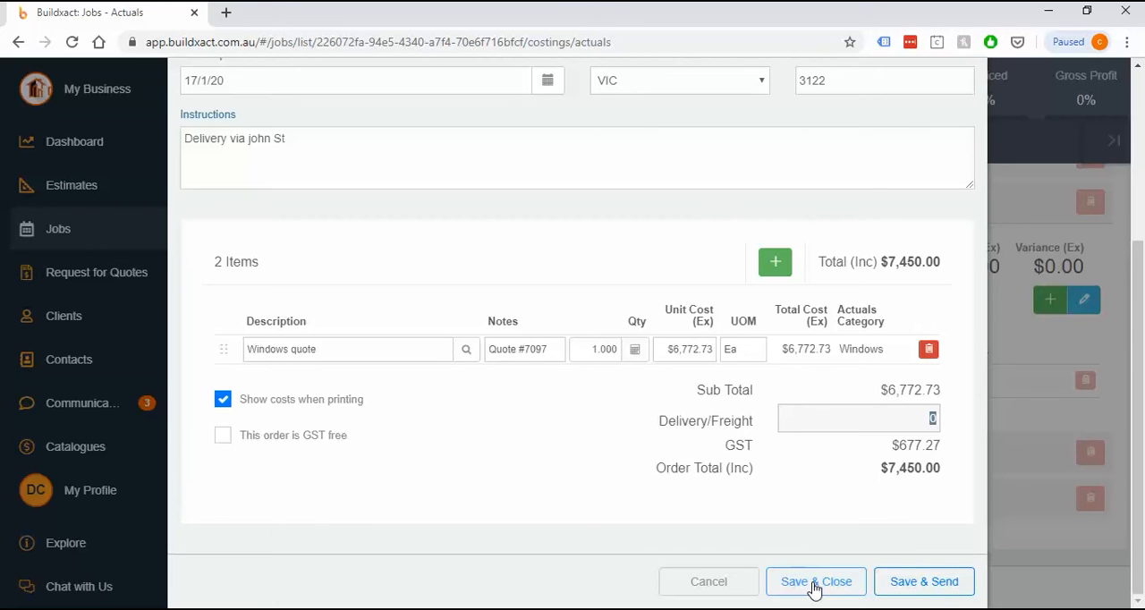
pyautogui.click(924, 582)
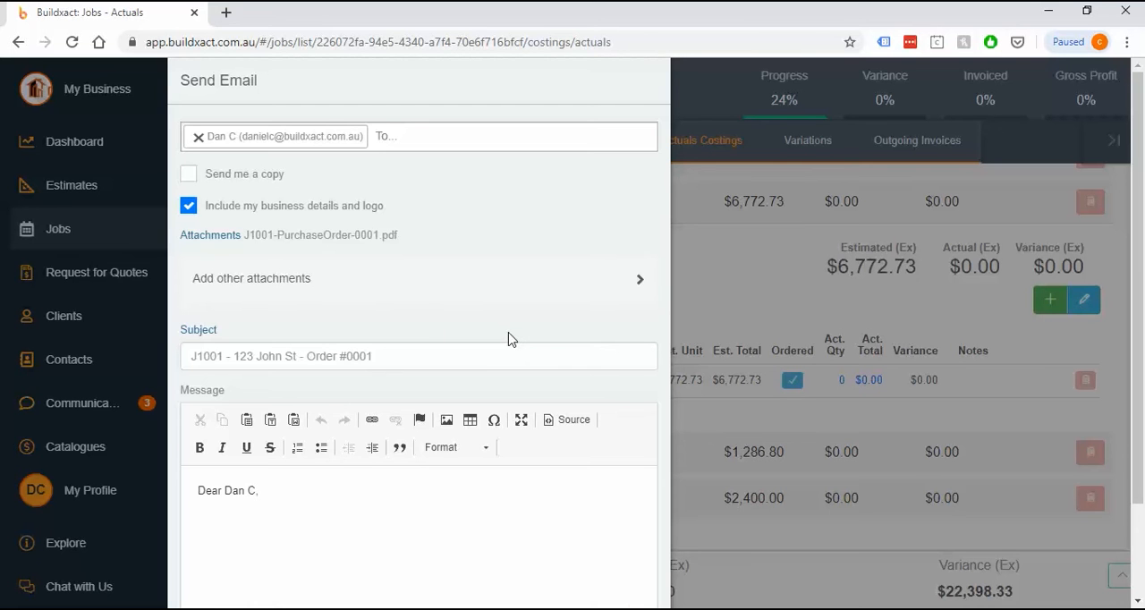
# Review the email's message and optional extra attachments, and send the purchase order to the supplier
pyautogui.scroll(-2, 508, 363)
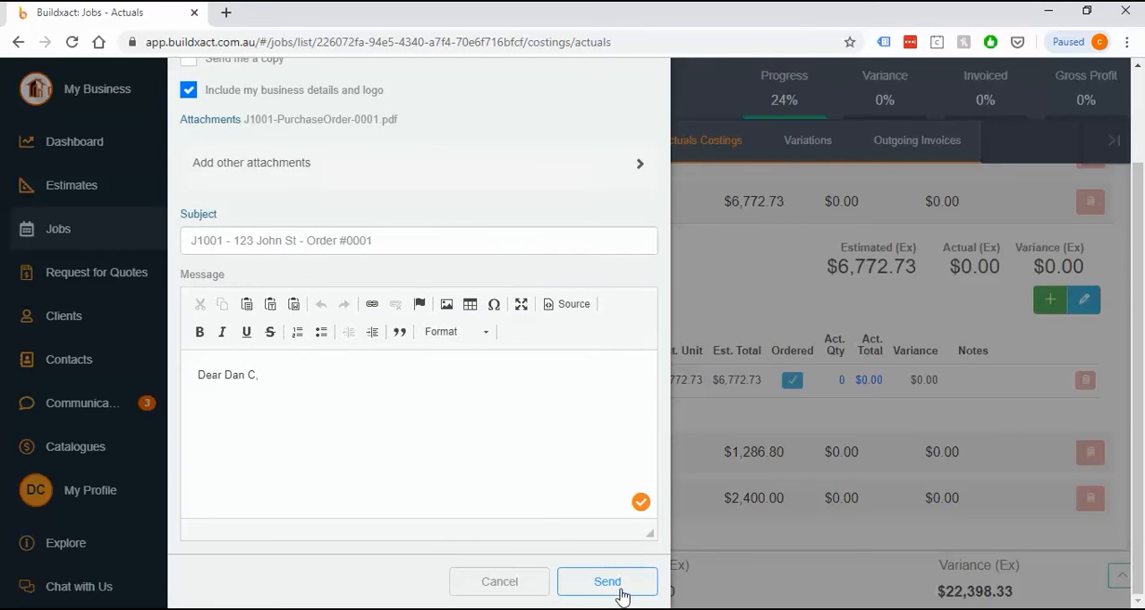
pyautogui.scroll(1, 337, 403)
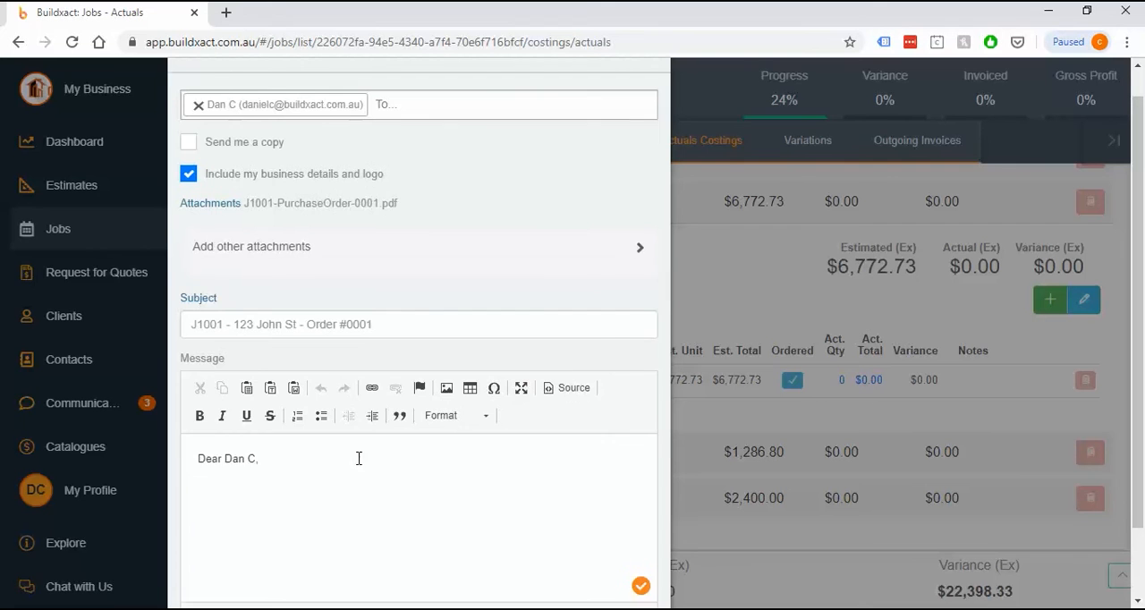
pyautogui.scroll(1, 359, 458)
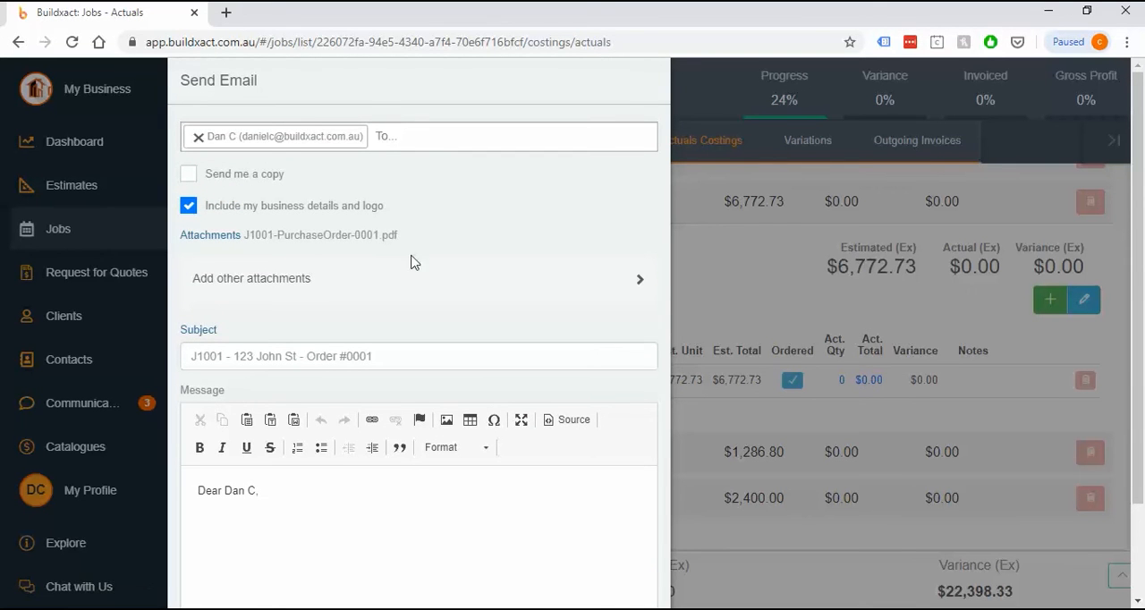
pyautogui.click(291, 282)
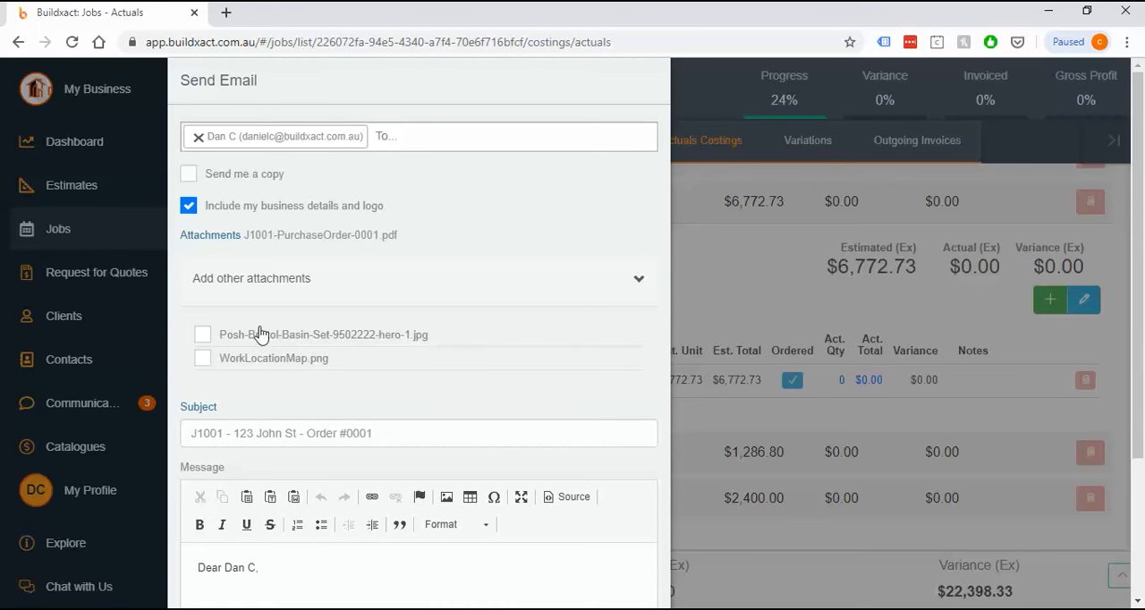
pyautogui.click(693, 454)
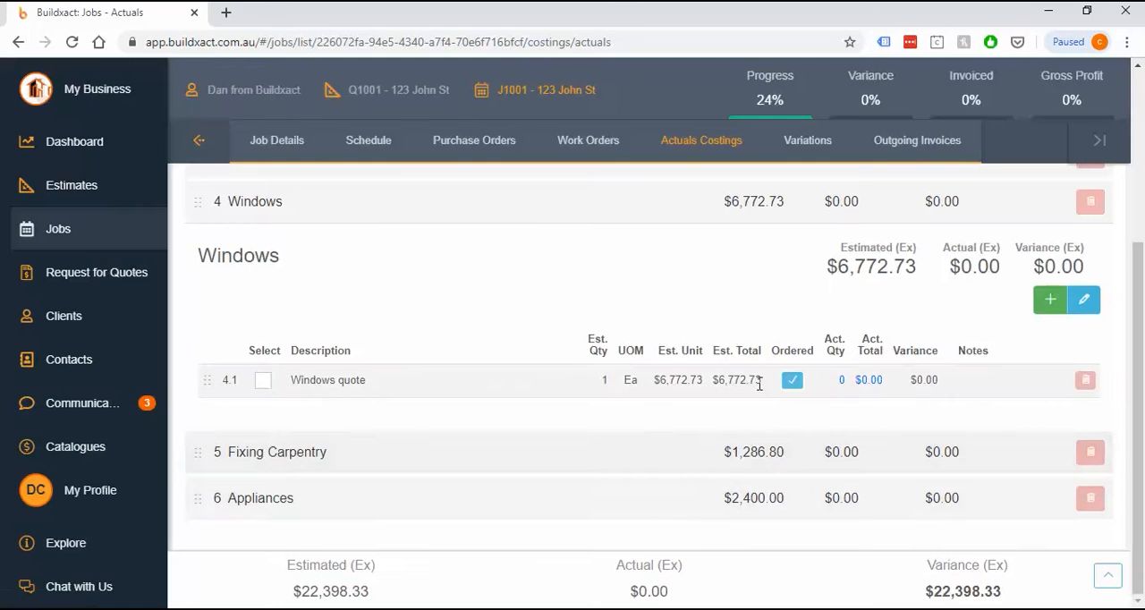
# Show the Windows quote's related orders and view the details of the sent purchase order, closing it again
pyautogui.click(792, 383)
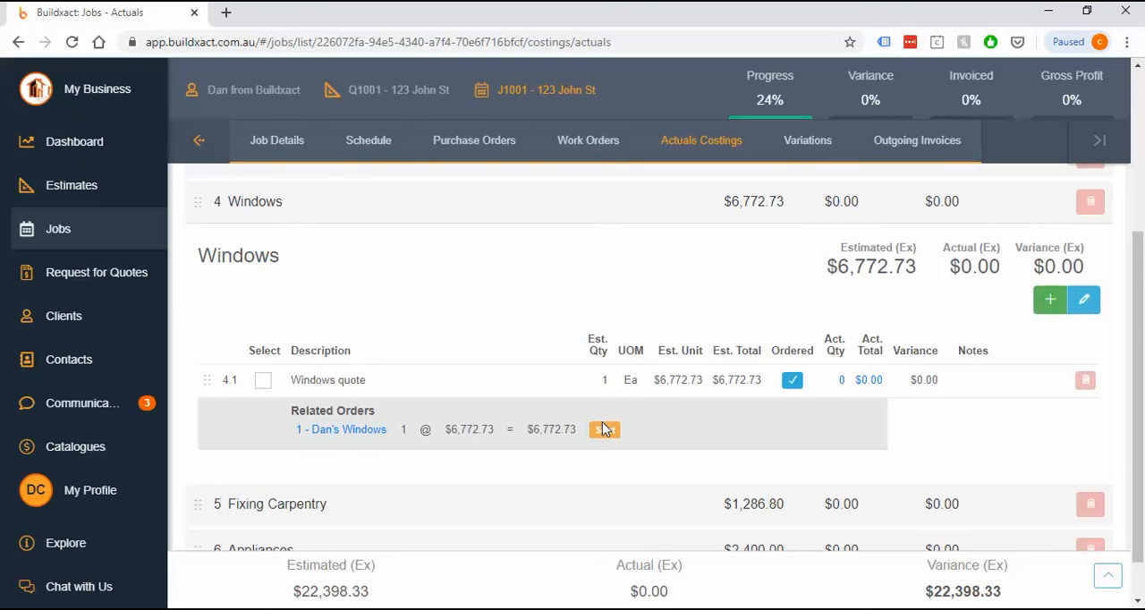
pyautogui.click(361, 432)
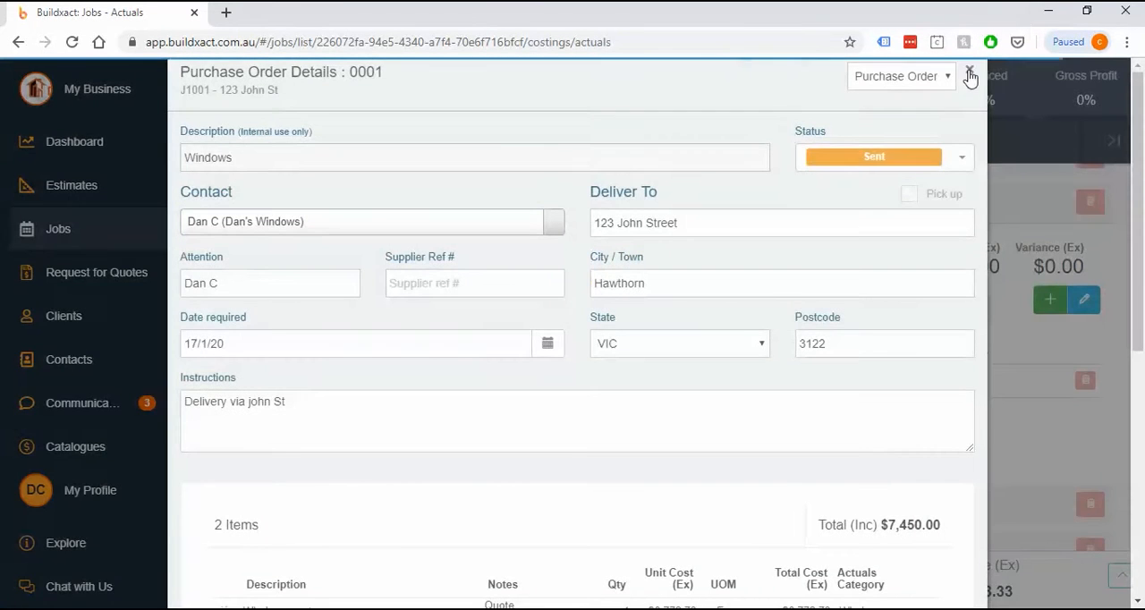
pyautogui.click(968, 70)
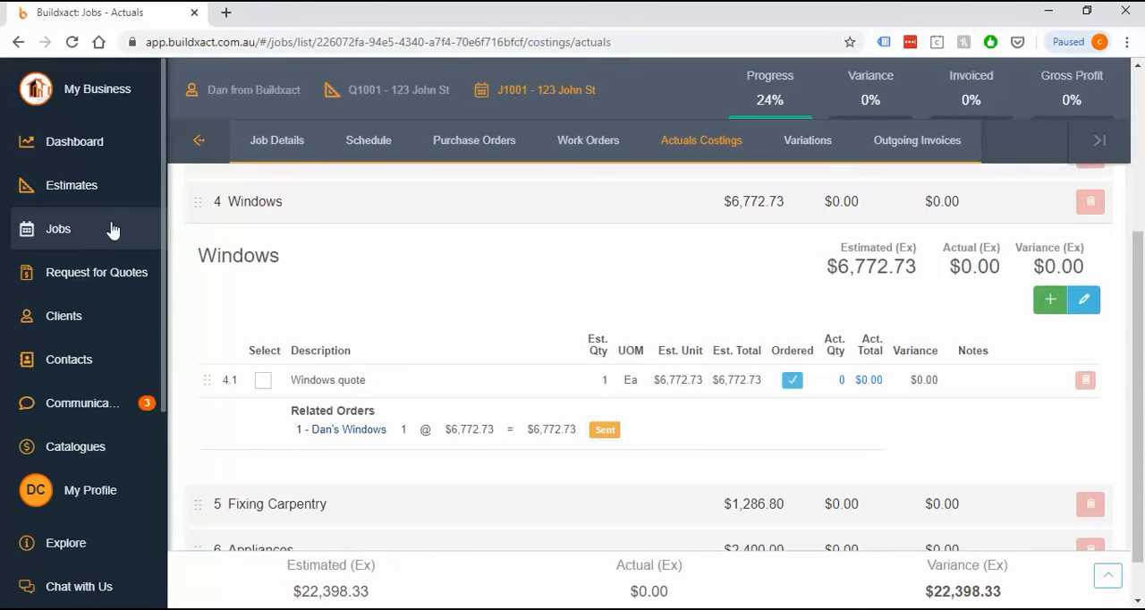
# Reopen the related purchase order and choose the Received status to start its invoice/receipt
pyautogui.click(332, 433)
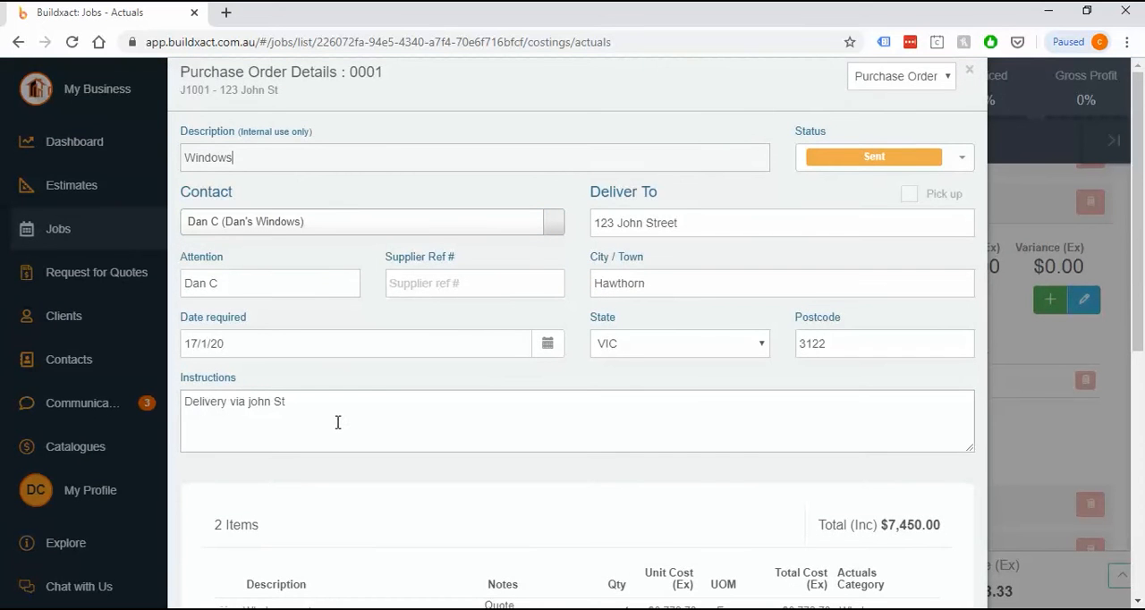
pyautogui.click(858, 158)
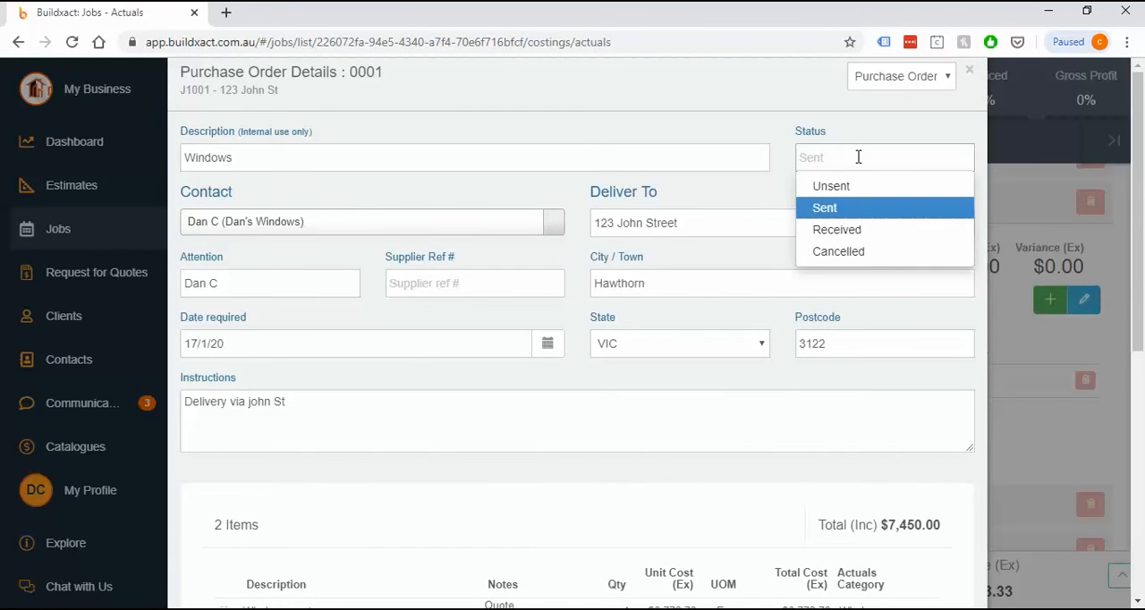
pyautogui.click(848, 229)
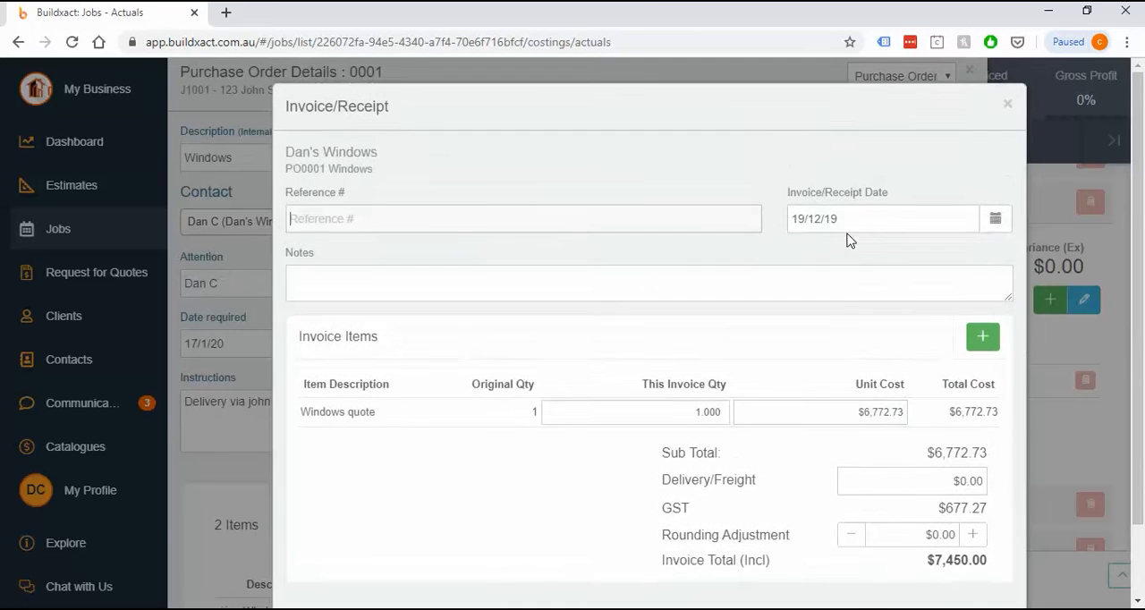
pyautogui.scroll(-1, 848, 259)
pyautogui.scroll(-1, 847, 259)
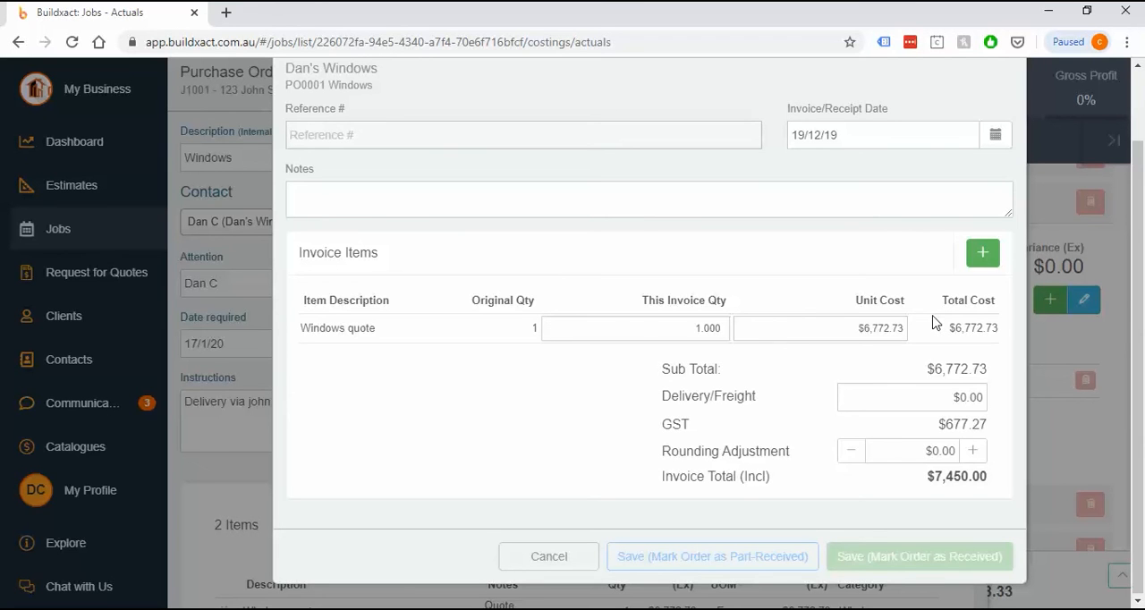
# Fill in the invoice details with reference 123456, date 23/1/20 and the note "Deposit"
pyautogui.write('123456')
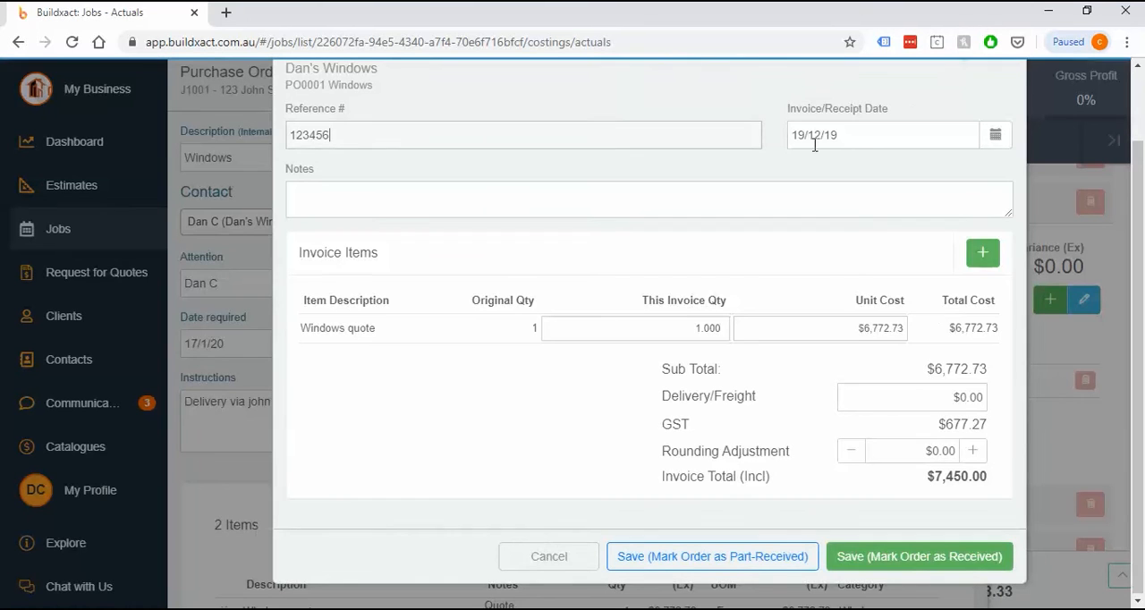
pyautogui.click(858, 134)
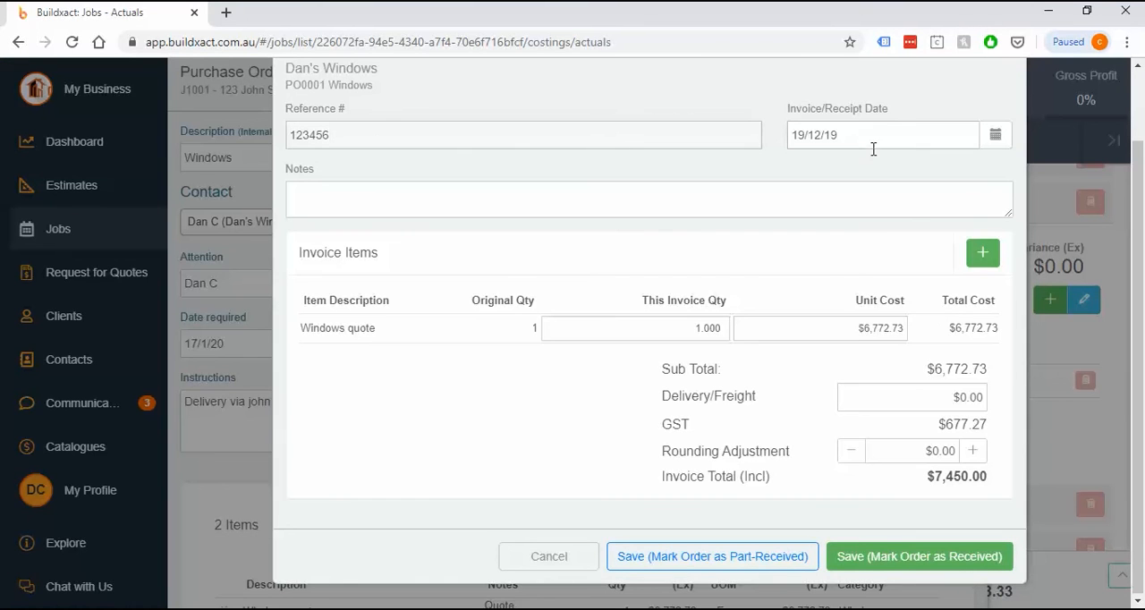
pyautogui.click(995, 137)
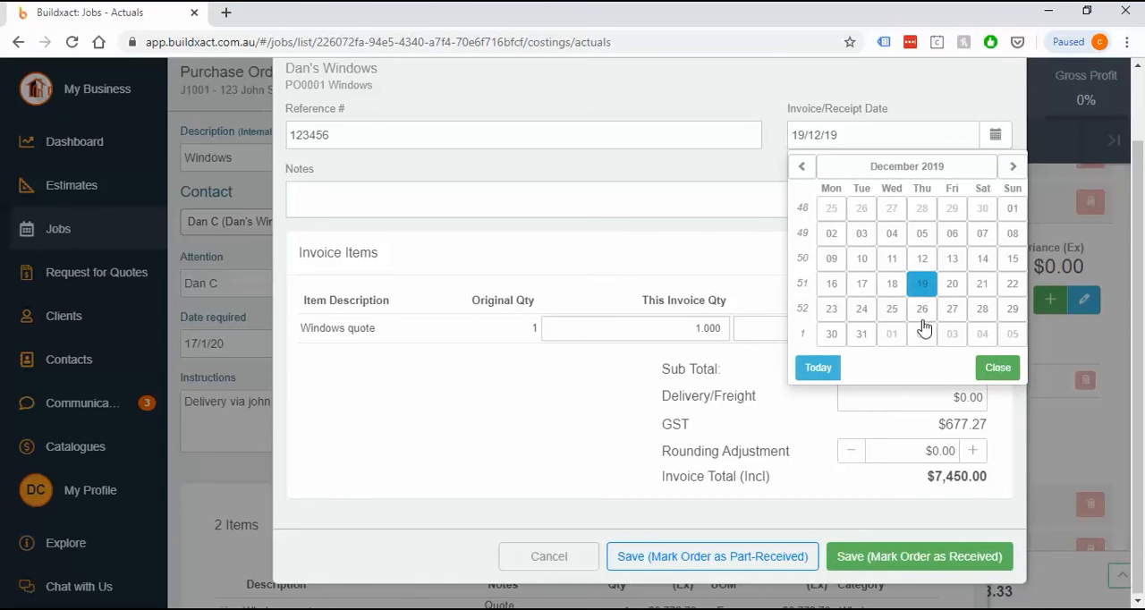
pyautogui.click(922, 313)
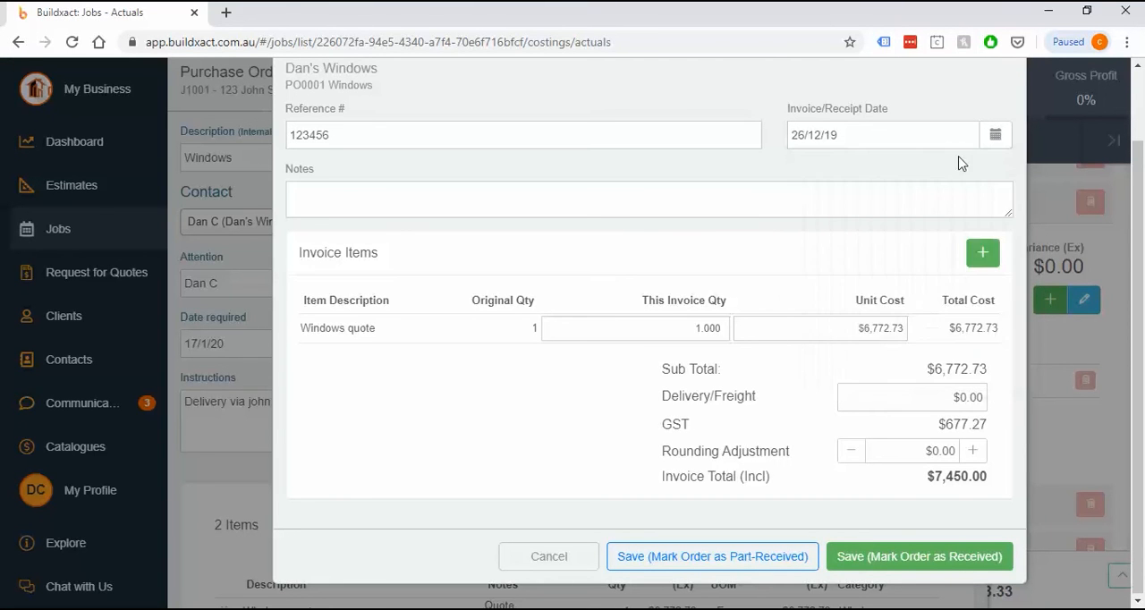
pyautogui.click(995, 134)
pyautogui.click(1012, 166)
pyautogui.click(921, 283)
pyautogui.click(499, 206)
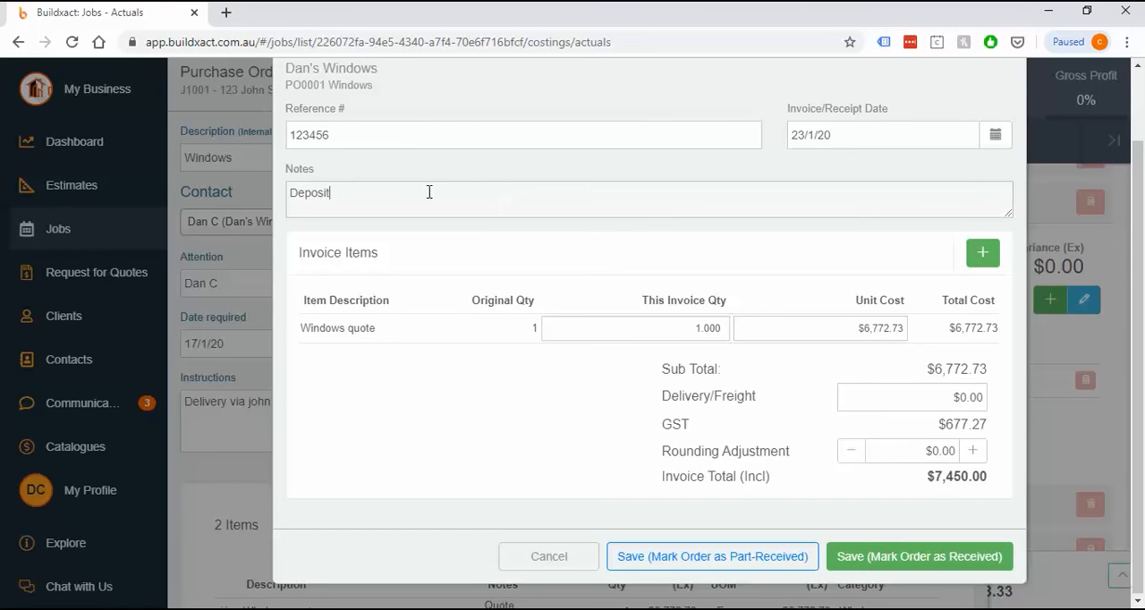
pyautogui.moveTo(430, 191); pyautogui.dragTo(282, 215)
# Set the Windows quote's quantity on this invoice to 0.1 and check the line's total cost
pyautogui.click(680, 333)
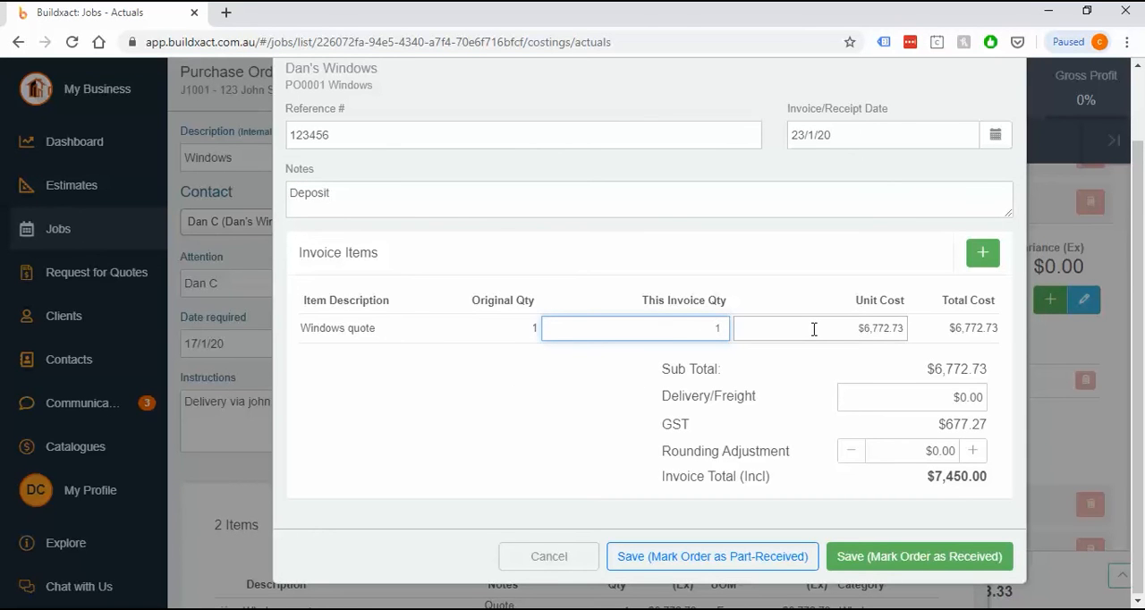
pyautogui.write('.')
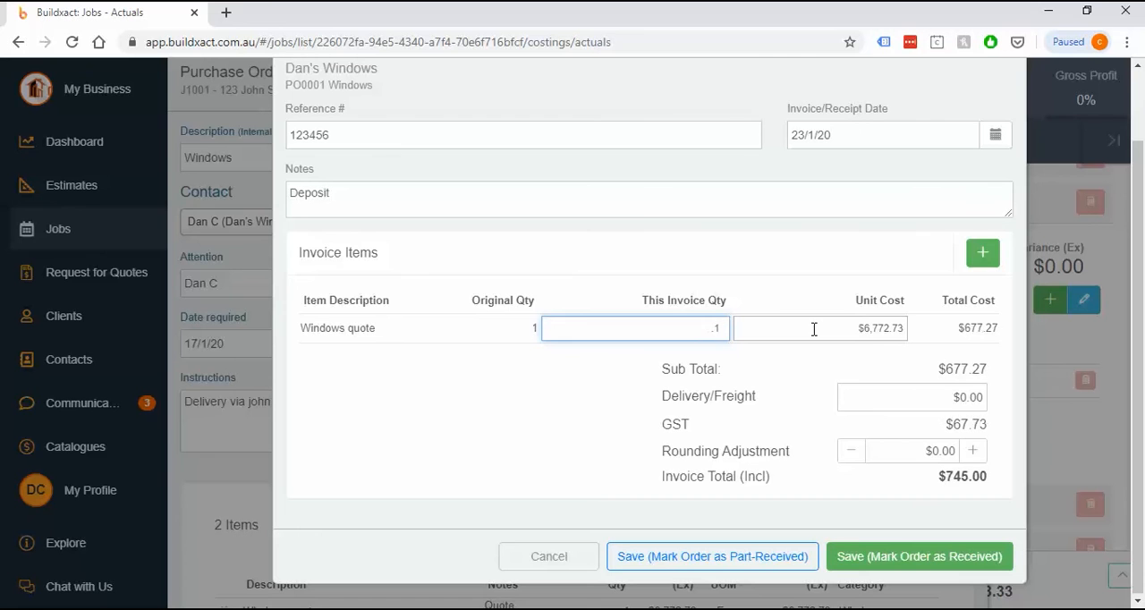
pyautogui.doubleClick(714, 327)
pyautogui.moveTo(955, 328); pyautogui.dragTo(1000, 329)
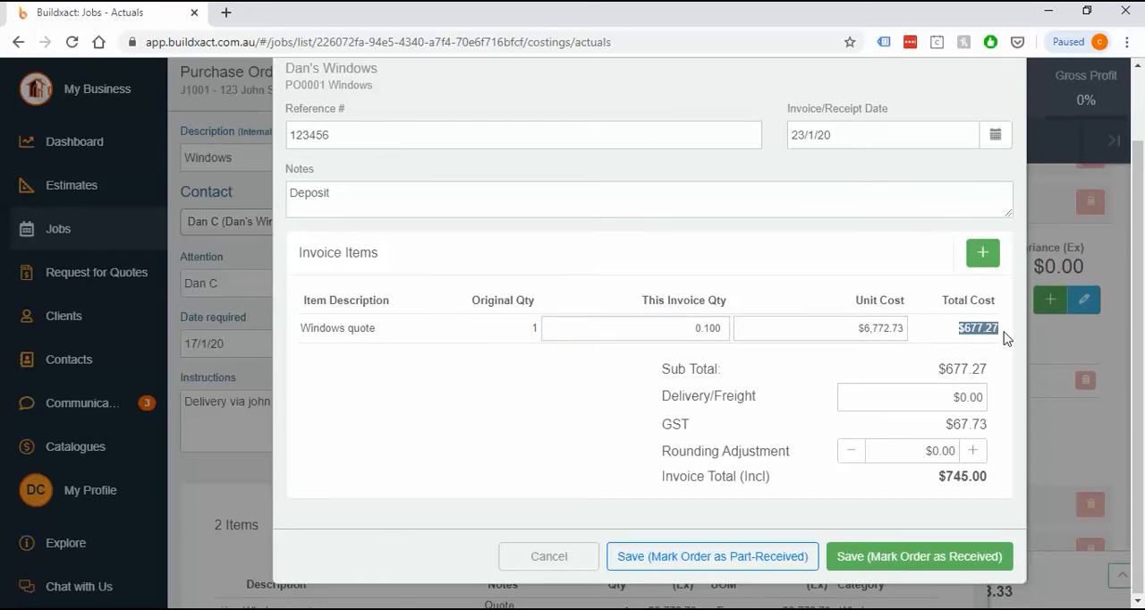
# Set the Windows quote's invoice quantity to 1 and its unit cost to $700.00
pyautogui.click(691, 330)
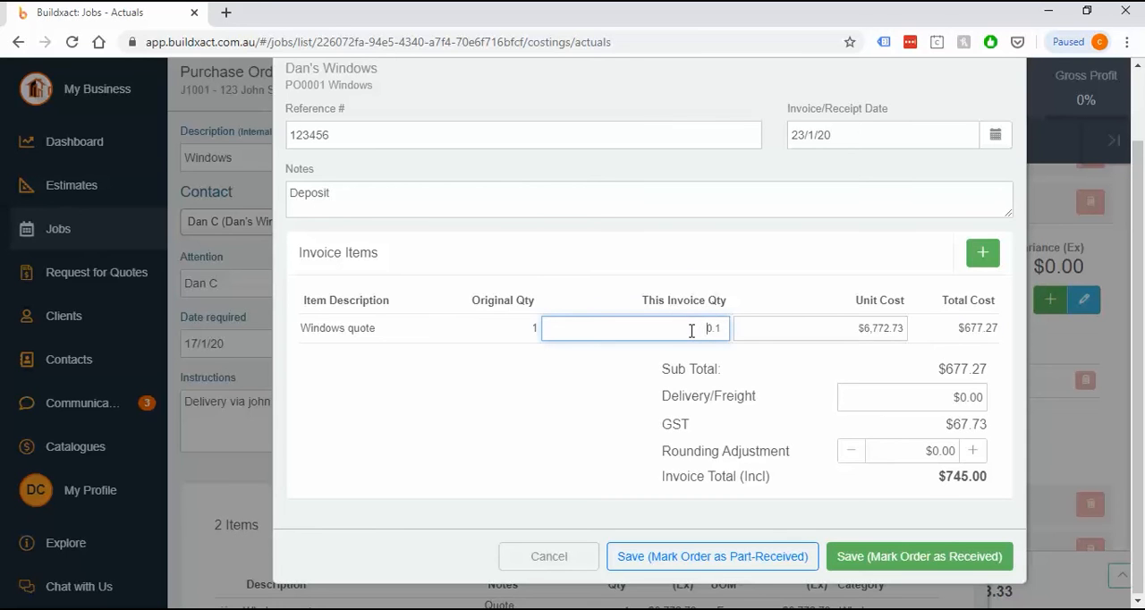
pyautogui.write('1')
pyautogui.click(808, 327)
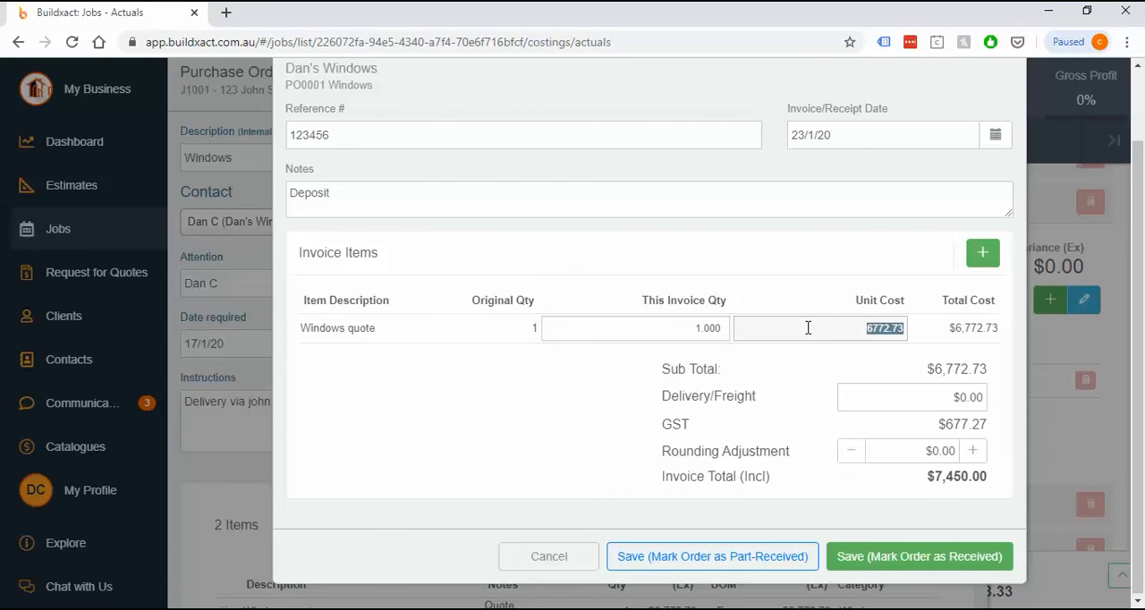
pyautogui.write('700')
pyautogui.click(814, 369)
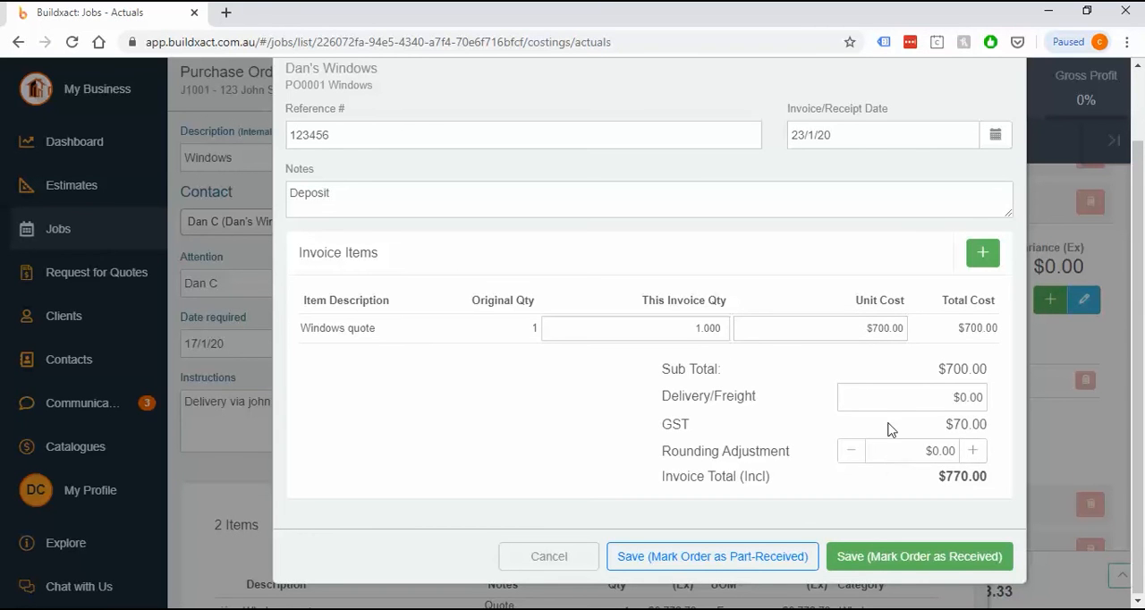
# Try adjusting the invoice's rounding up and down, leaving the adjustment at $0.00
pyautogui.click(973, 451)
pyautogui.click(854, 452)
pyautogui.click(854, 452)
pyautogui.click(972, 452)
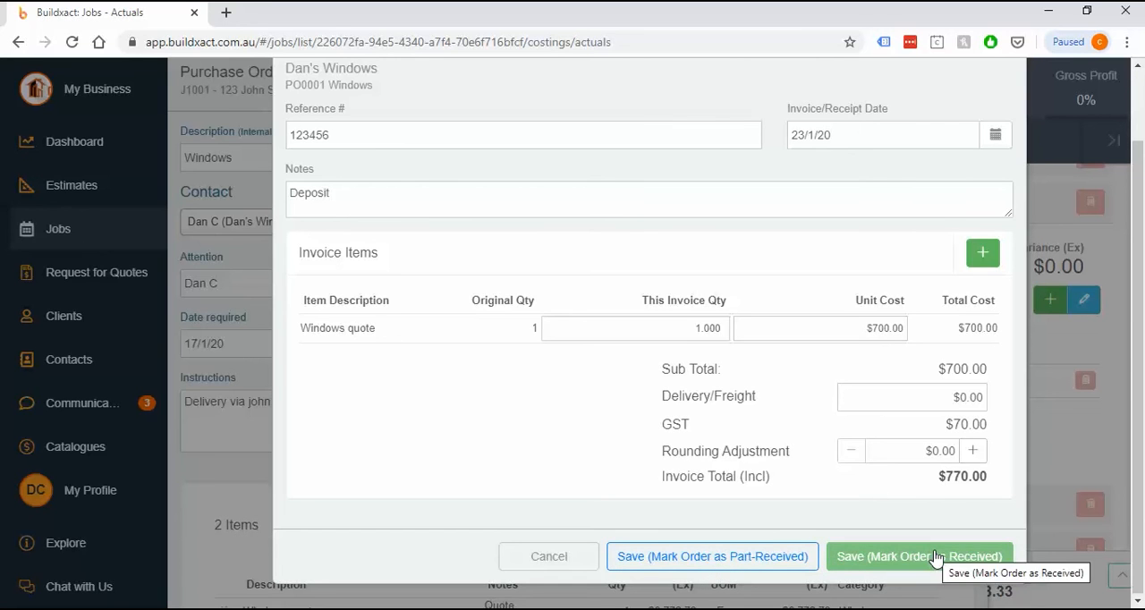
# Save the invoice with the order marked as part-received, and review the purchase order's invoices/receipts section
pyautogui.click(761, 562)
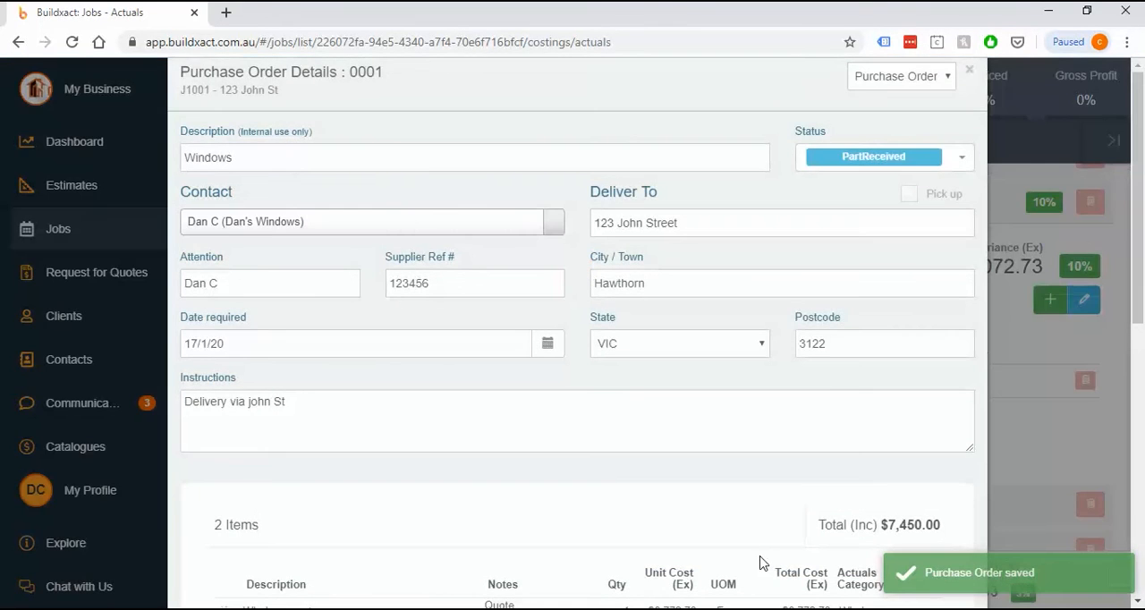
pyautogui.scroll(-7, 721, 426)
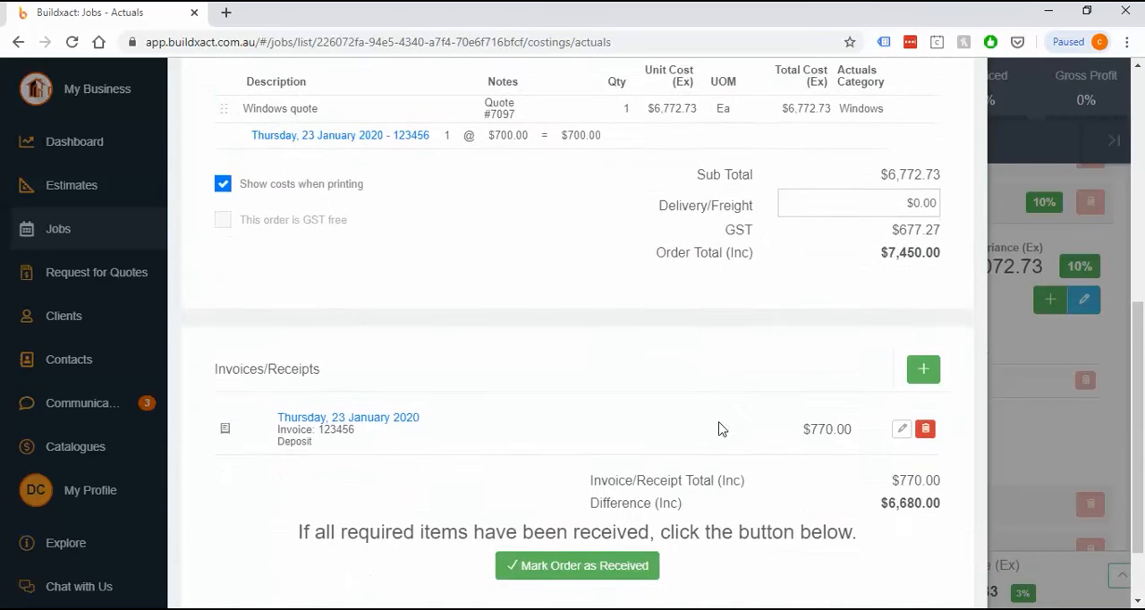
pyautogui.scroll(-1, 722, 429)
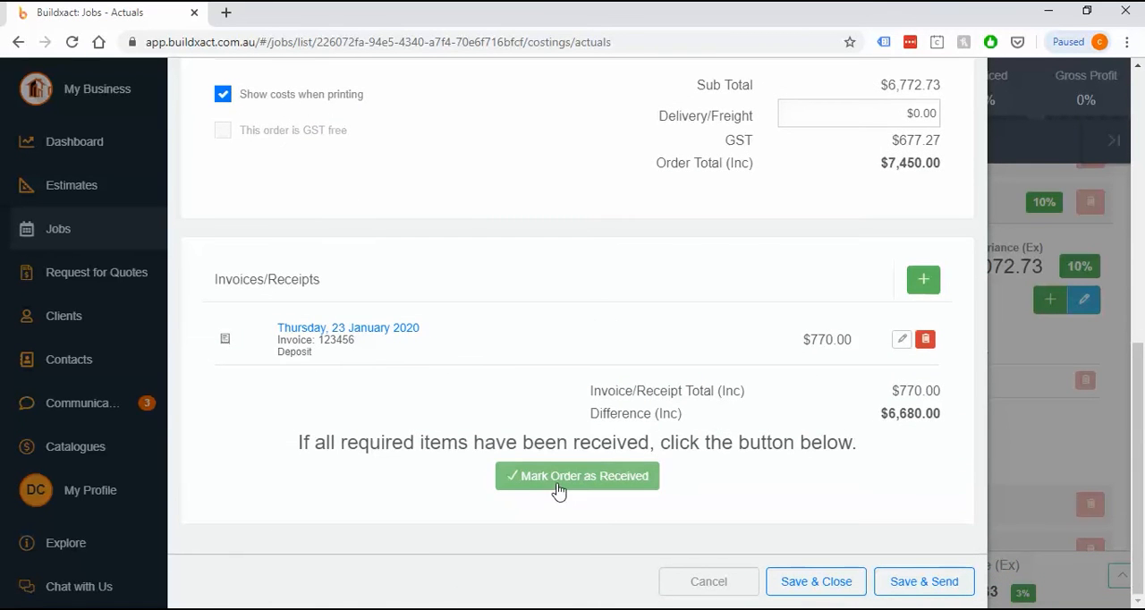
pyautogui.moveTo(296, 450); pyautogui.dragTo(810, 472)
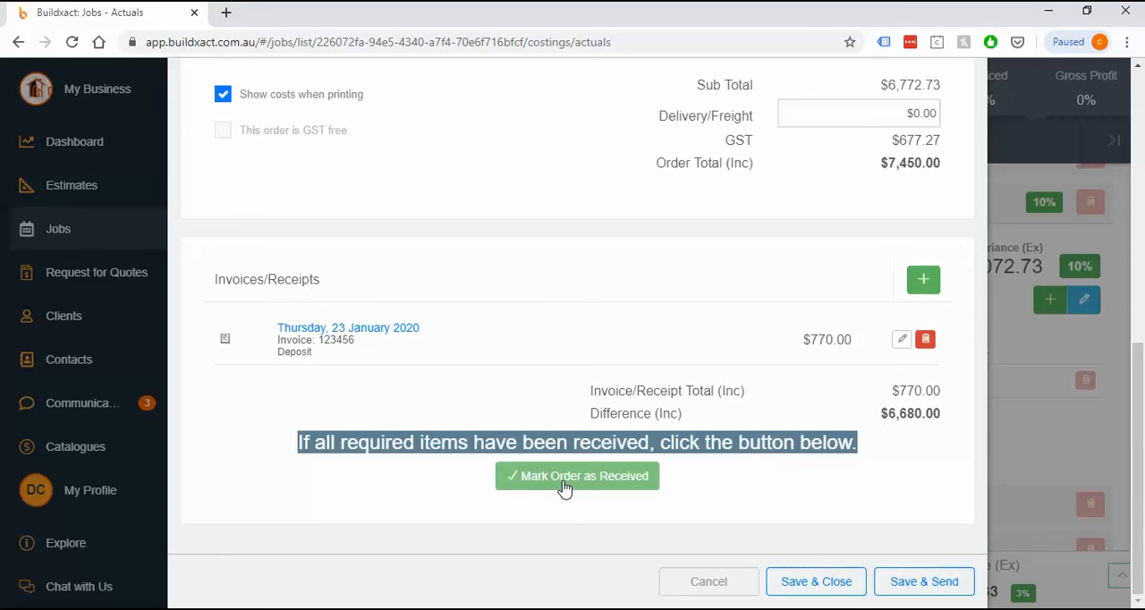
# Check the order's status and the option for marking it as received, and save and close the purchase order
pyautogui.scroll(7, 730, 417)
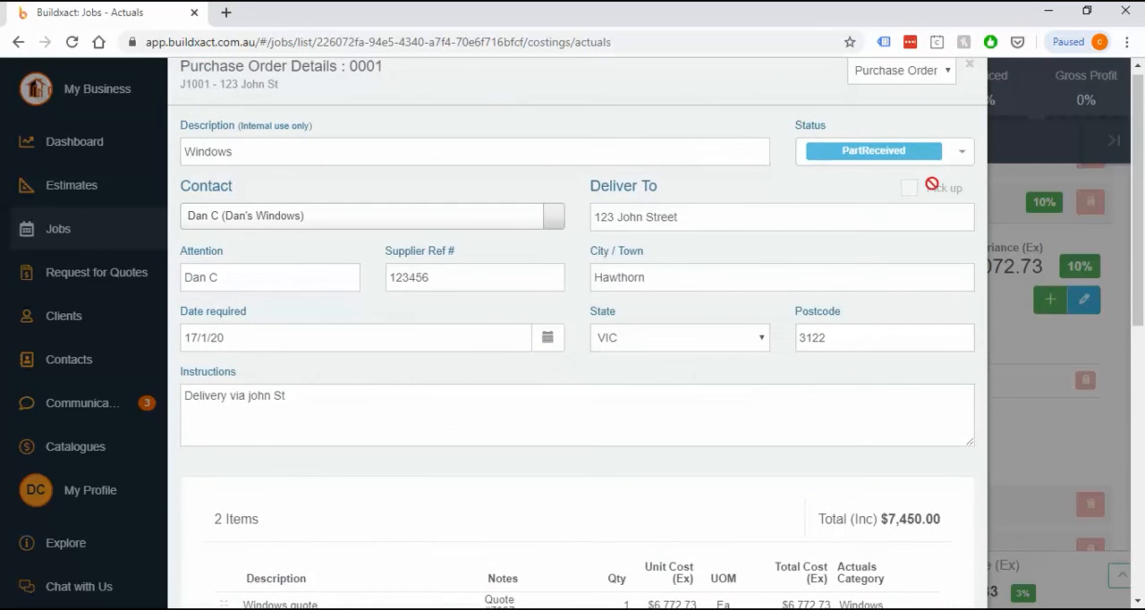
pyautogui.scroll(-4, 820, 363)
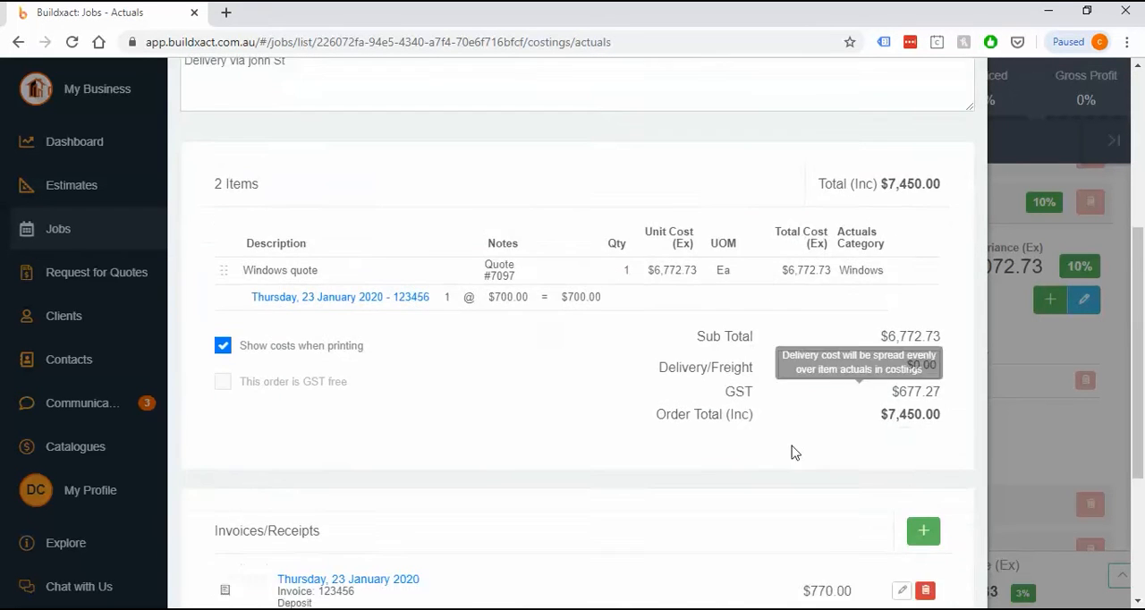
pyautogui.scroll(-3, 791, 453)
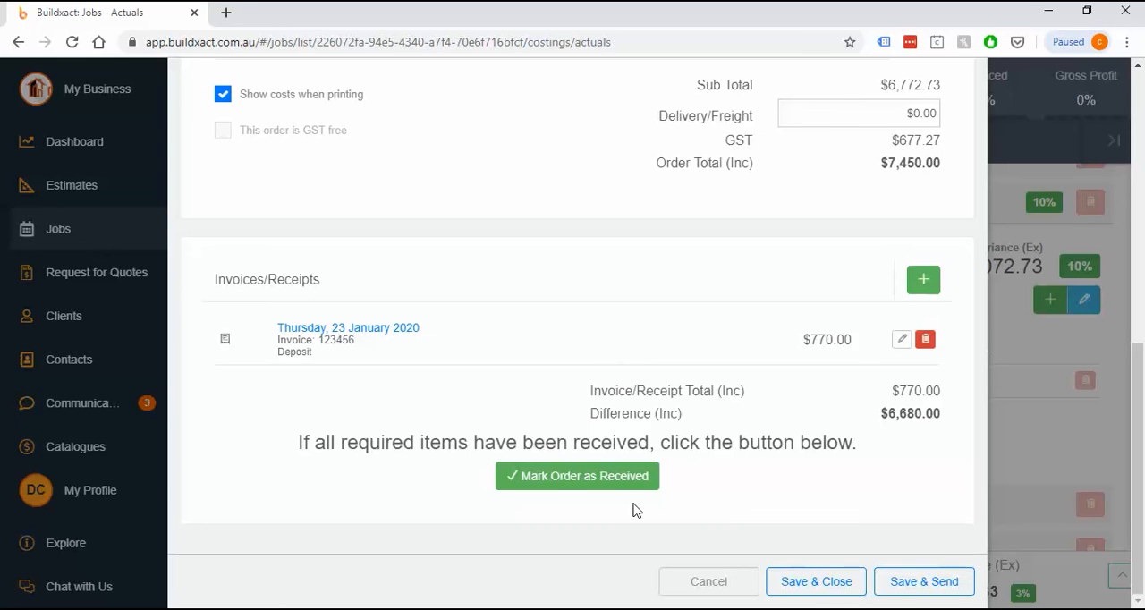
pyautogui.click(594, 476)
pyautogui.click(588, 498)
pyautogui.click(580, 487)
pyautogui.click(590, 496)
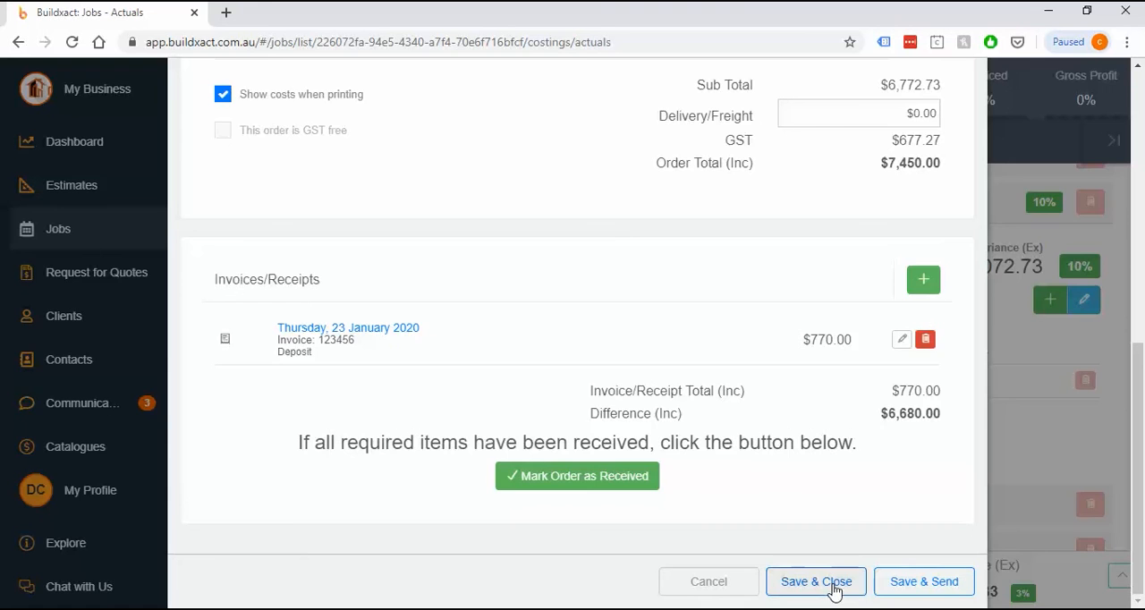
pyautogui.click(816, 581)
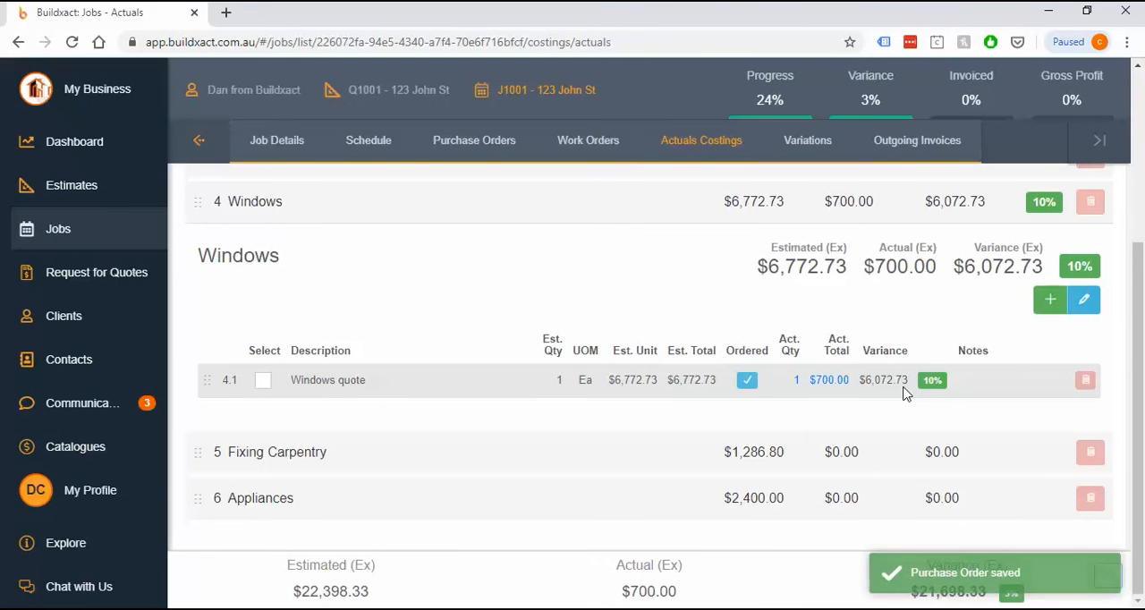
# Show the related orders behind the Windows quote's actual total and examine the item's variance
pyautogui.click(824, 385)
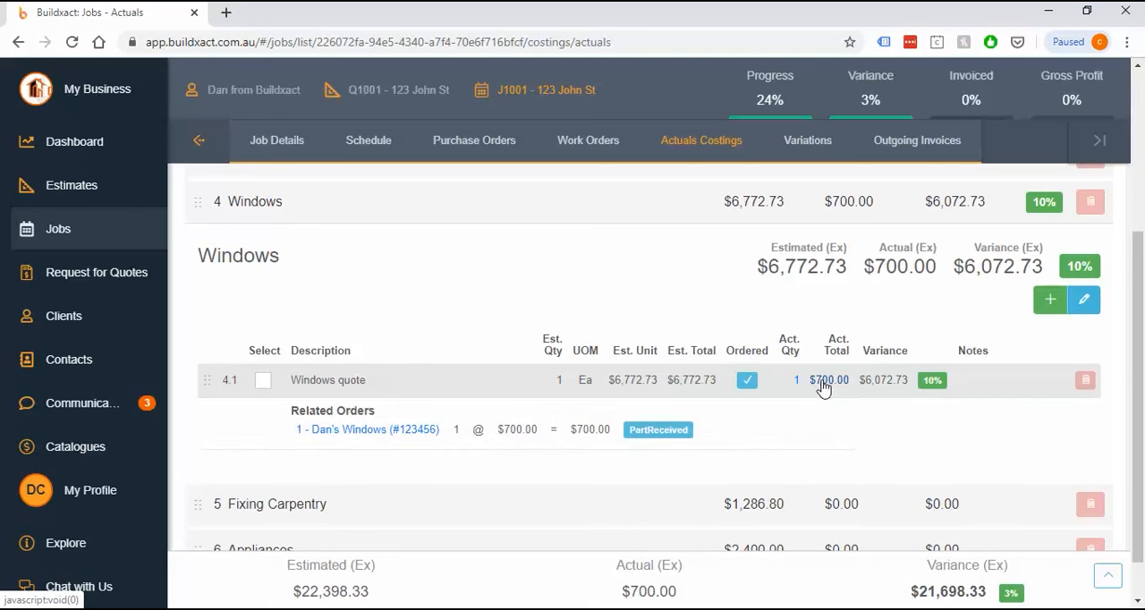
pyautogui.click(745, 392)
pyautogui.click(752, 389)
pyautogui.moveTo(858, 381); pyautogui.dragTo(914, 387)
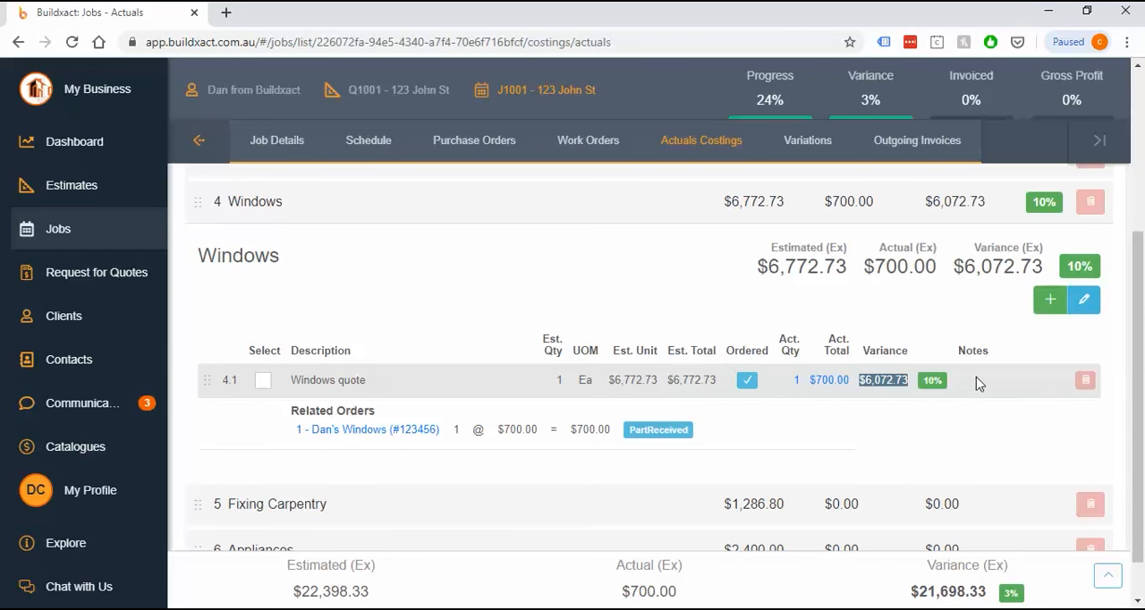
# Collapse the Windows category and examine the detailed breakdown of the job's estimated and actual totals
pyautogui.click(914, 213)
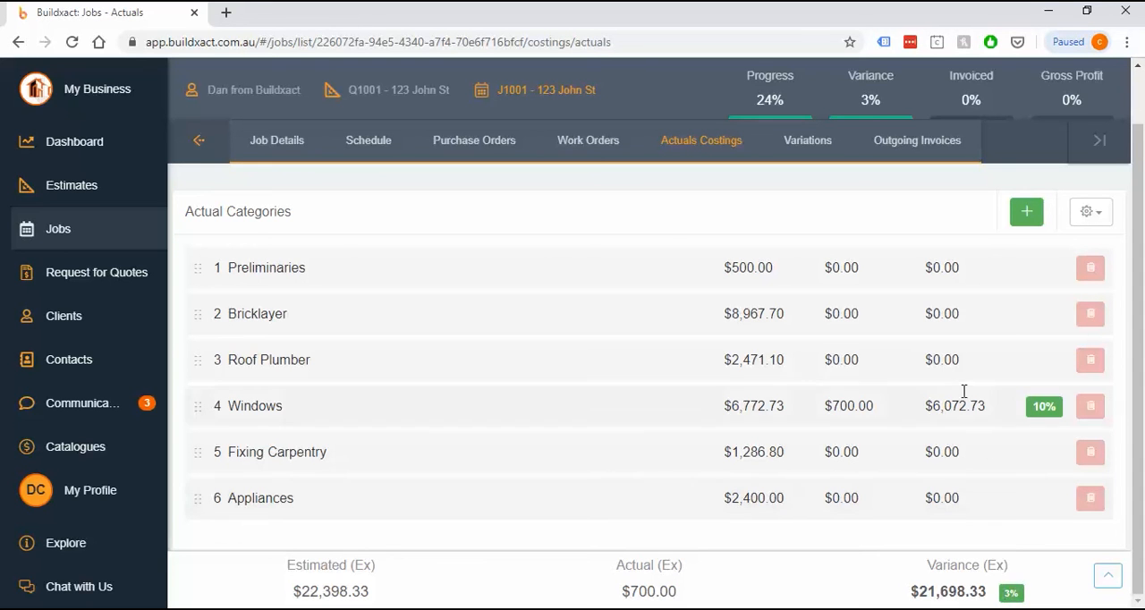
pyautogui.click(1109, 579)
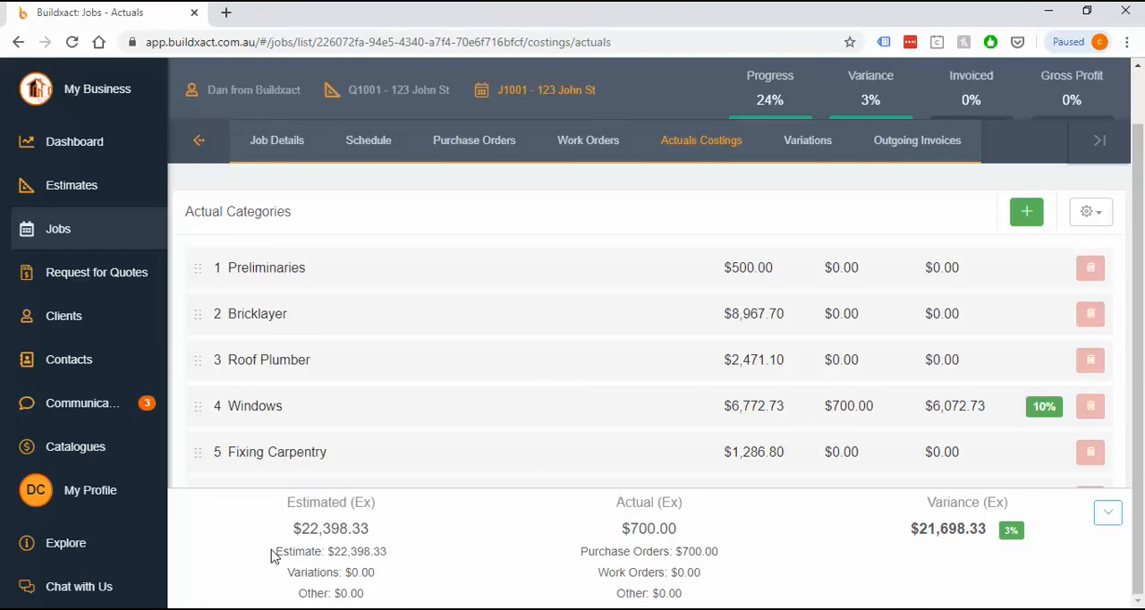
pyautogui.moveTo(273, 551); pyautogui.dragTo(385, 551)
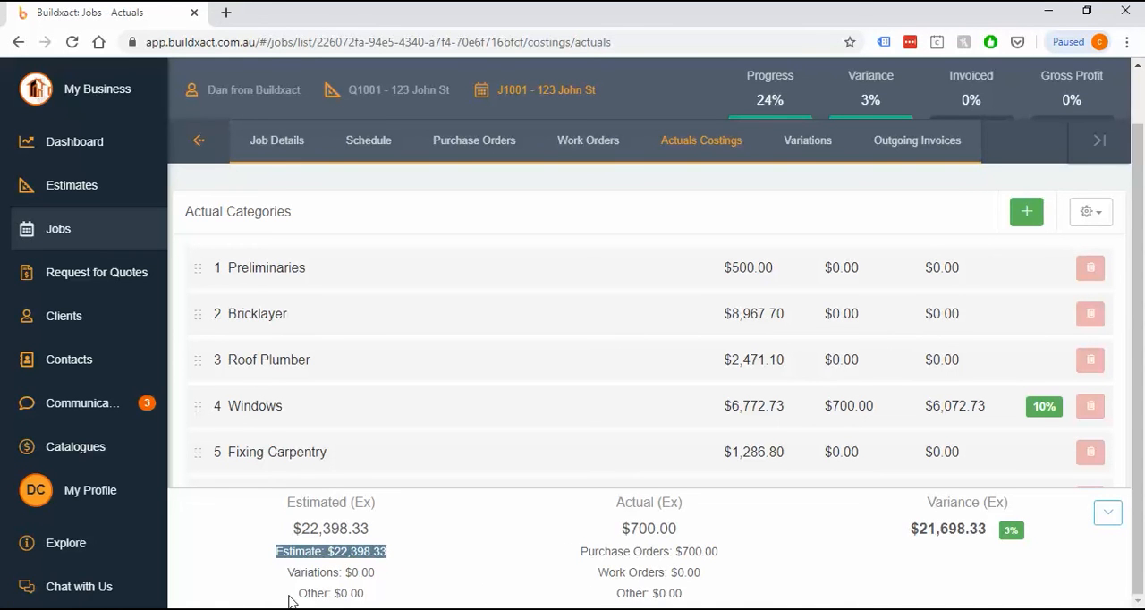
pyautogui.moveTo(295, 596); pyautogui.dragTo(375, 606)
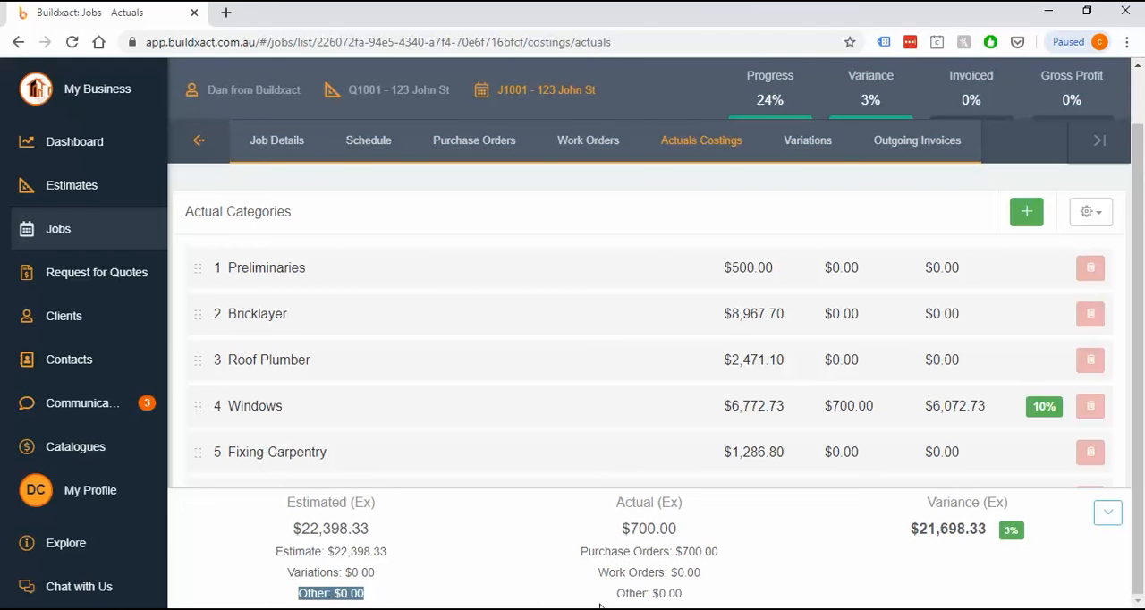
pyautogui.moveTo(613, 597); pyautogui.dragTo(695, 604)
pyautogui.click(702, 601)
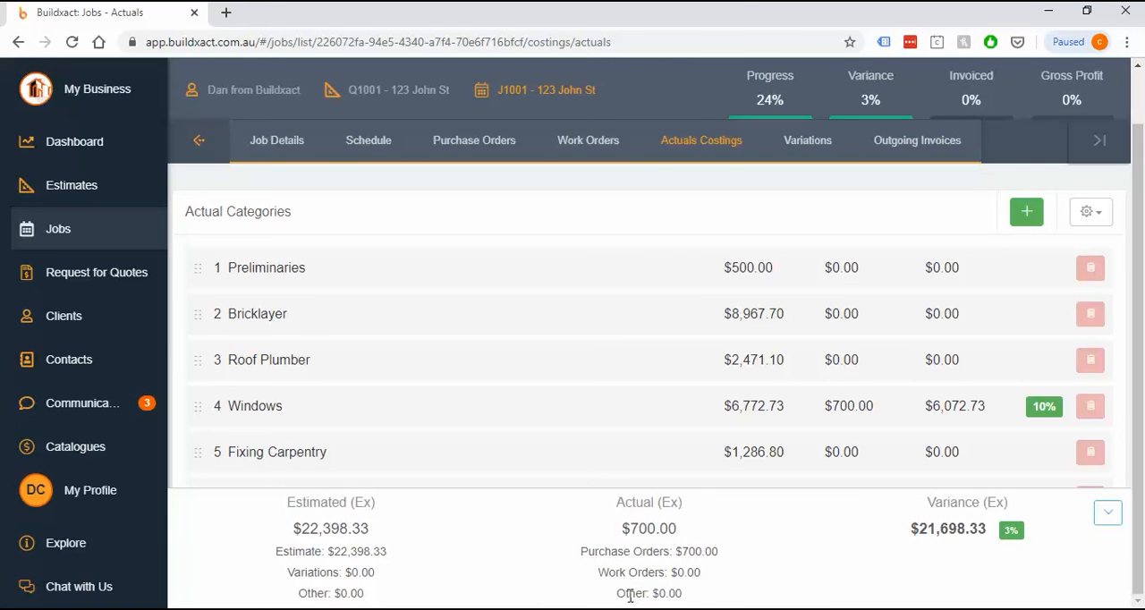
pyautogui.moveTo(616, 596); pyautogui.dragTo(689, 595)
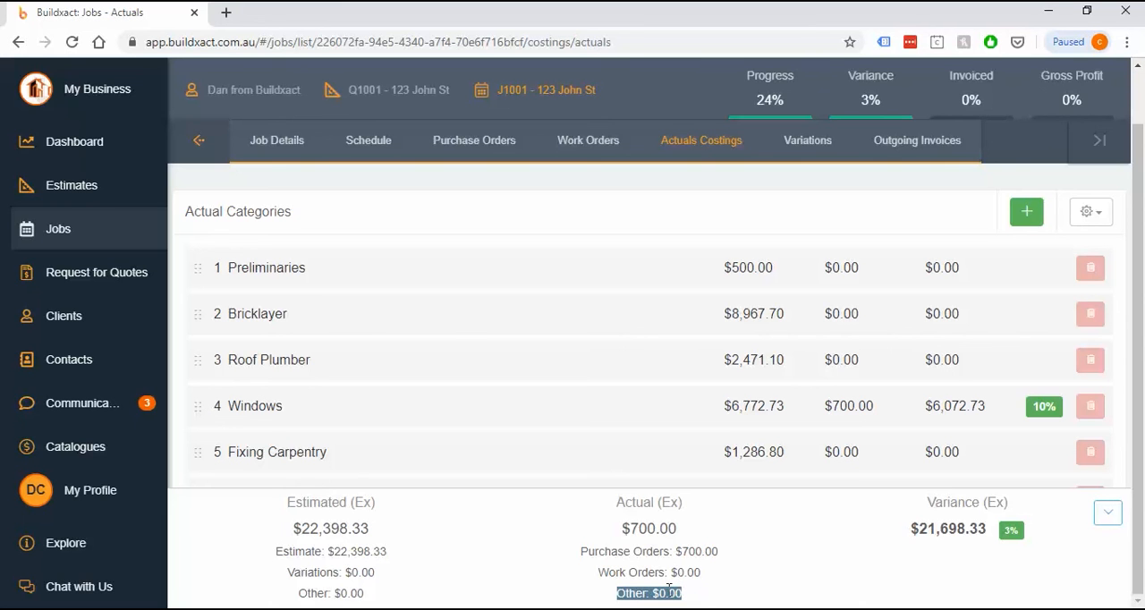
# Hide the job totals breakdown and start a new invoice/receipt on the Windows quote's related purchase order
pyautogui.click(1107, 517)
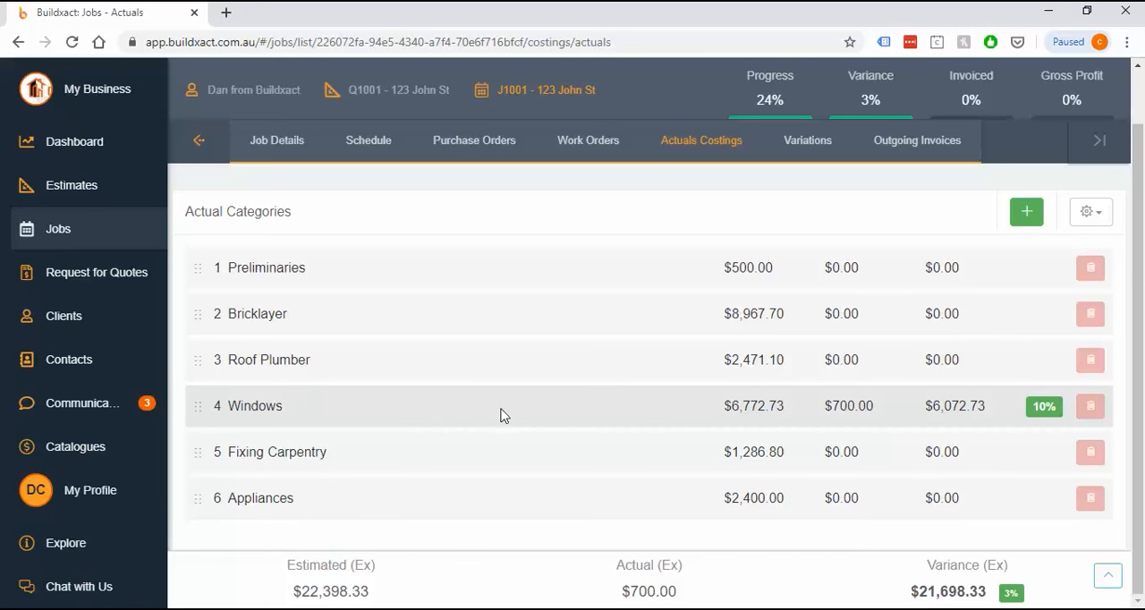
pyautogui.click(388, 420)
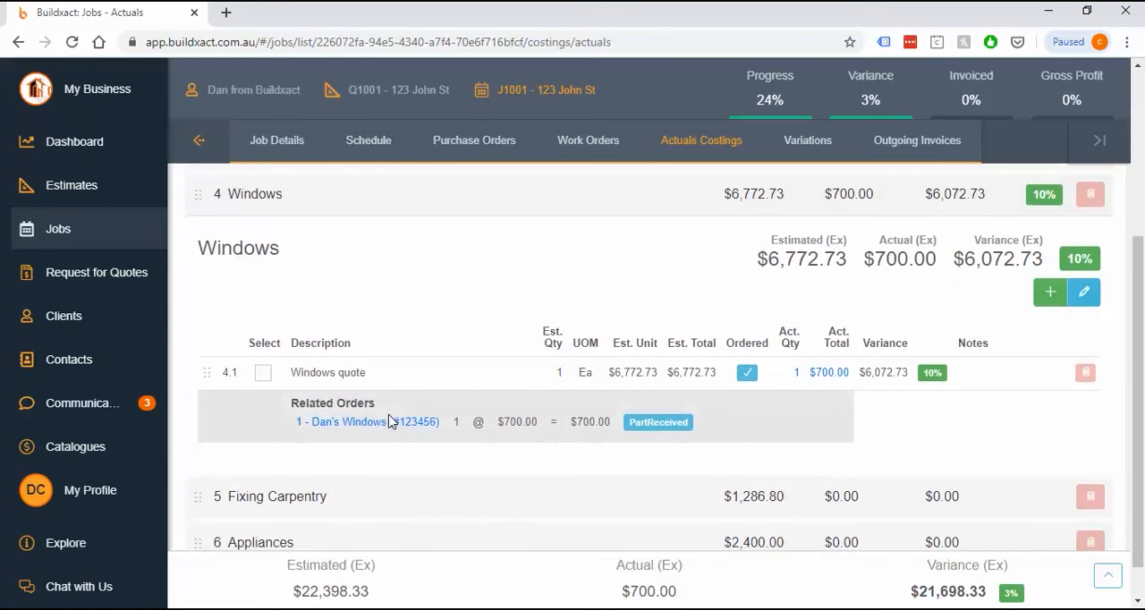
pyautogui.click(383, 427)
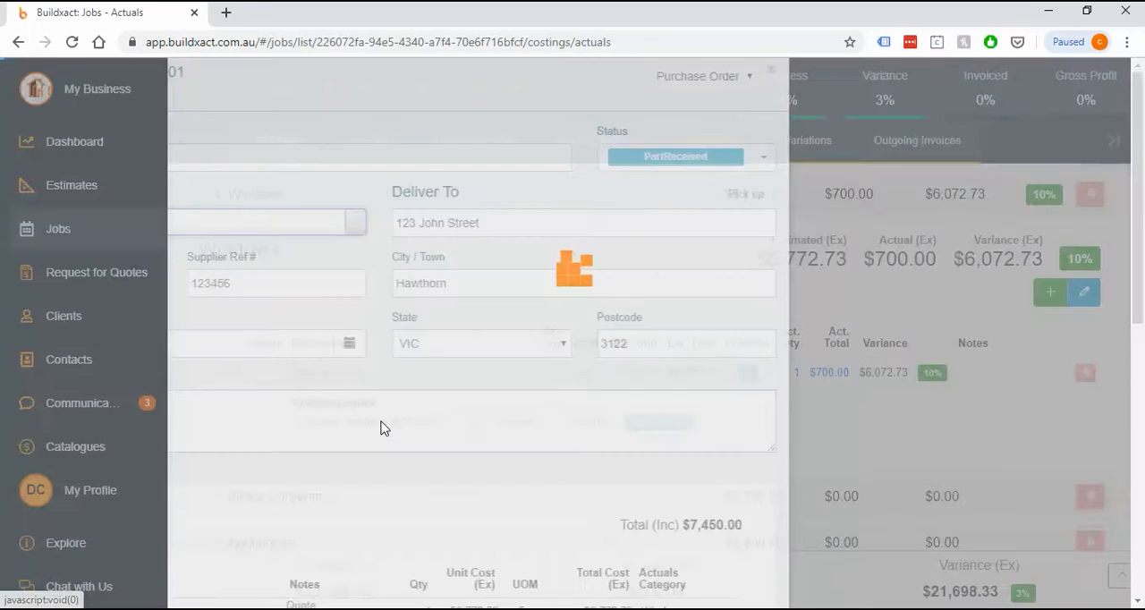
pyautogui.scroll(-8, 828, 417)
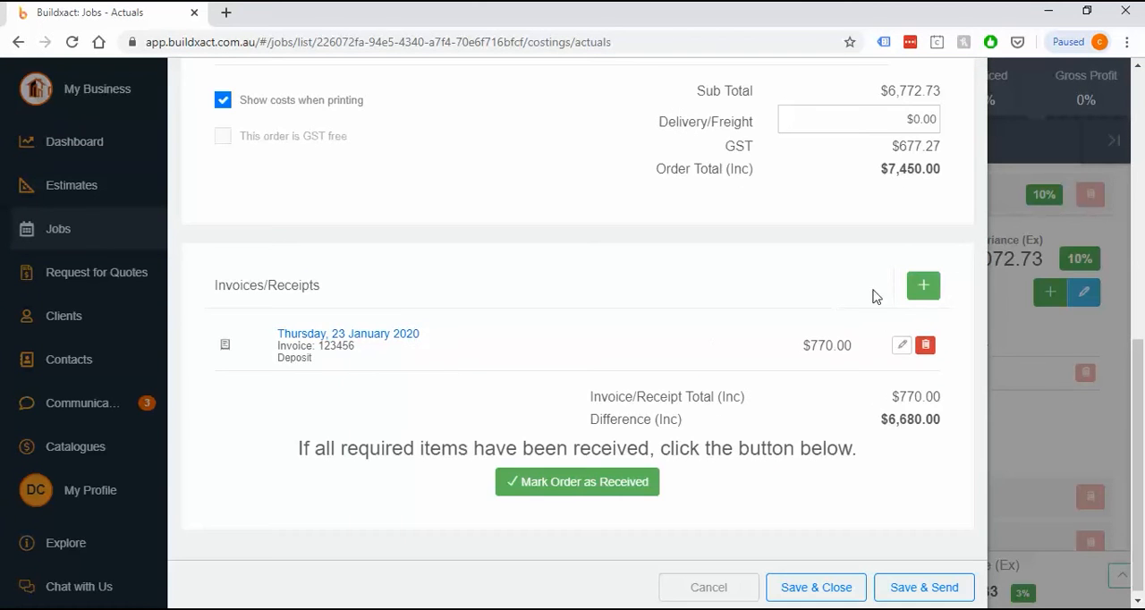
pyautogui.click(923, 285)
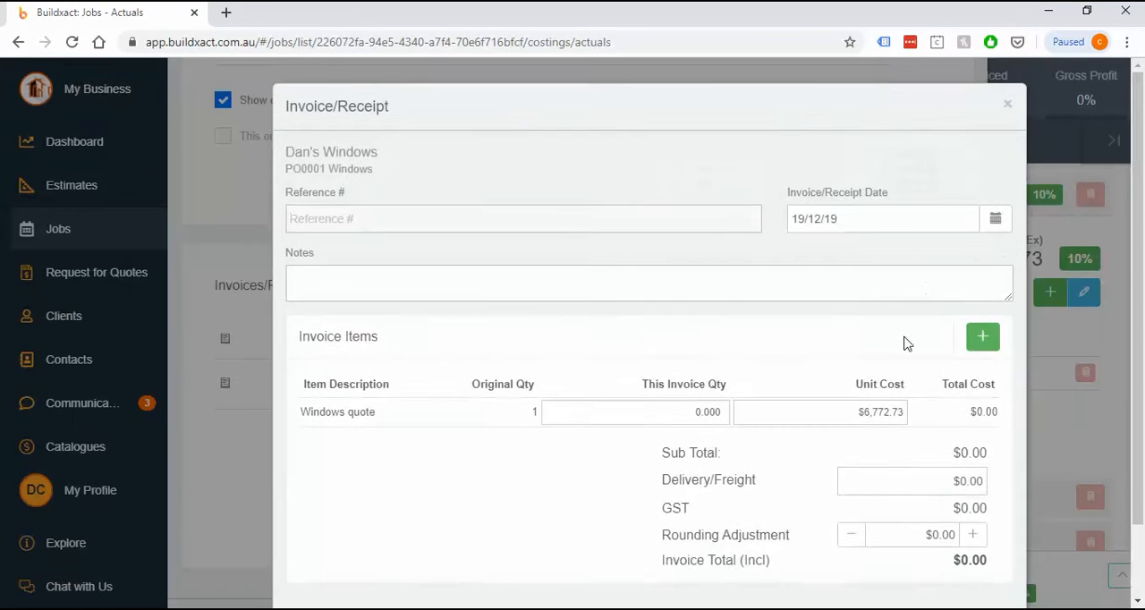
# Set the Windows quote item's invoice quantity to 1 and its unit cost to $6,000.00
pyautogui.scroll(-1, 902, 340)
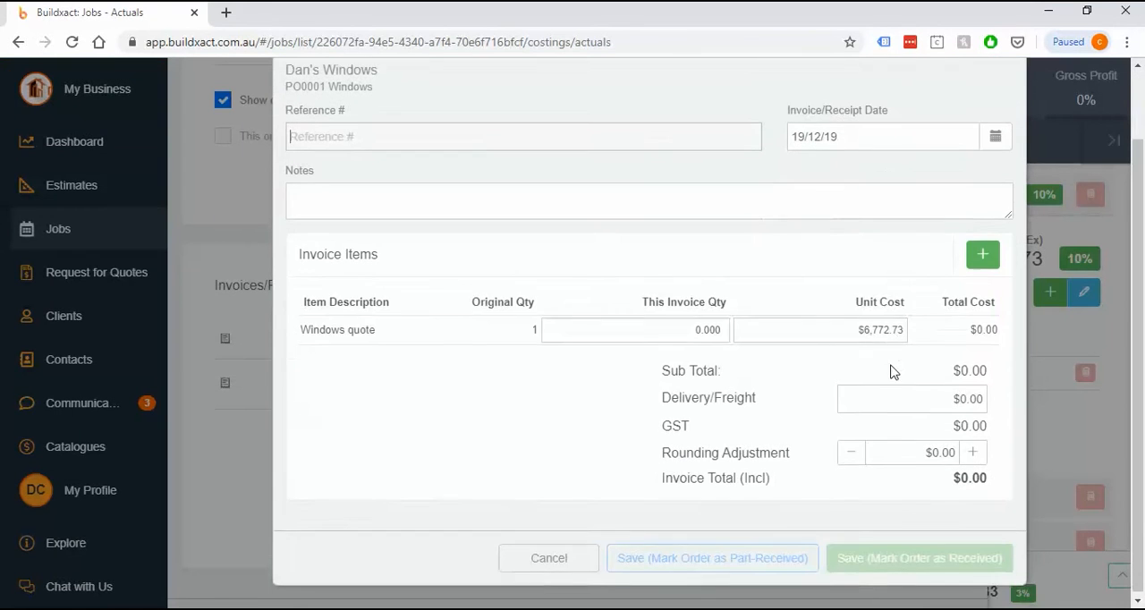
pyautogui.click(772, 327)
pyautogui.click(673, 335)
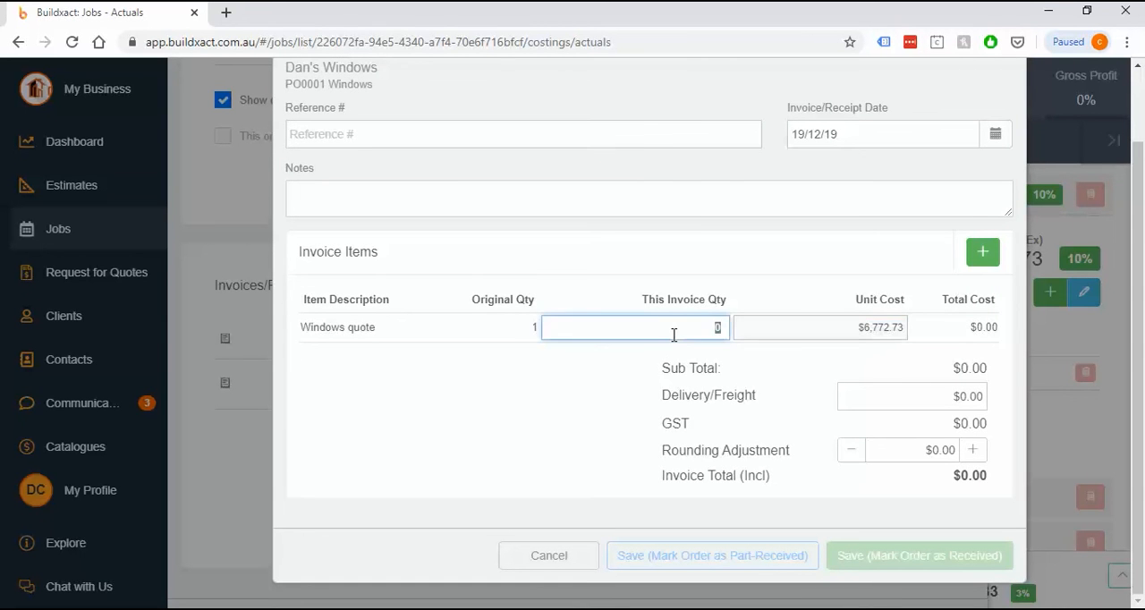
pyautogui.write('1')
pyautogui.click(826, 325)
pyautogui.write('6')
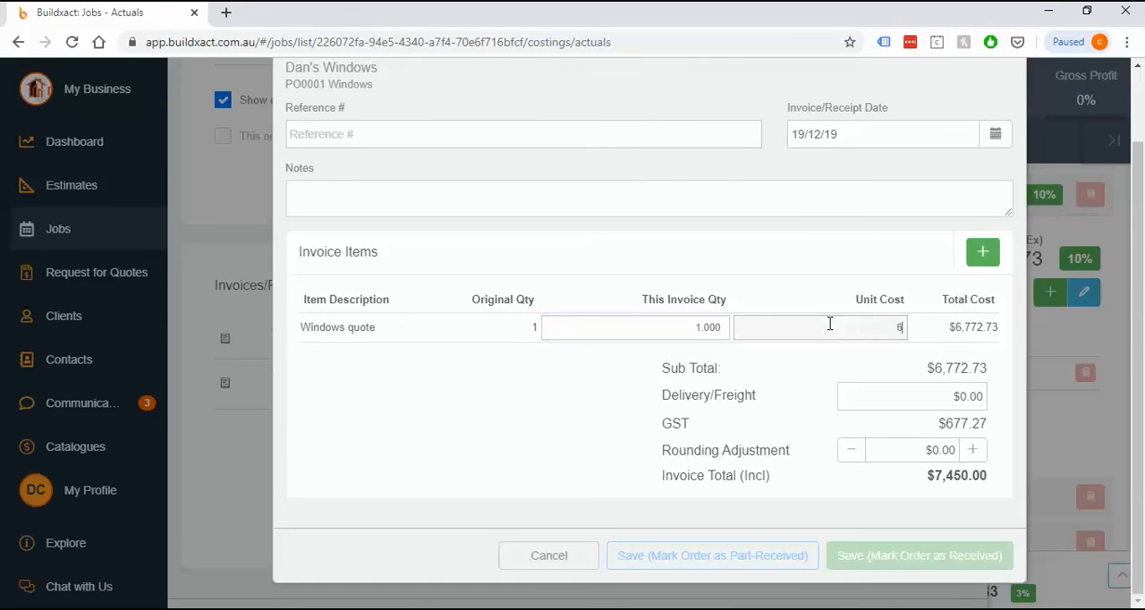
pyautogui.write(',000')
# Enter the supplier's invoice reference number and add the note "Final" to the invoice
pyautogui.click(412, 131)
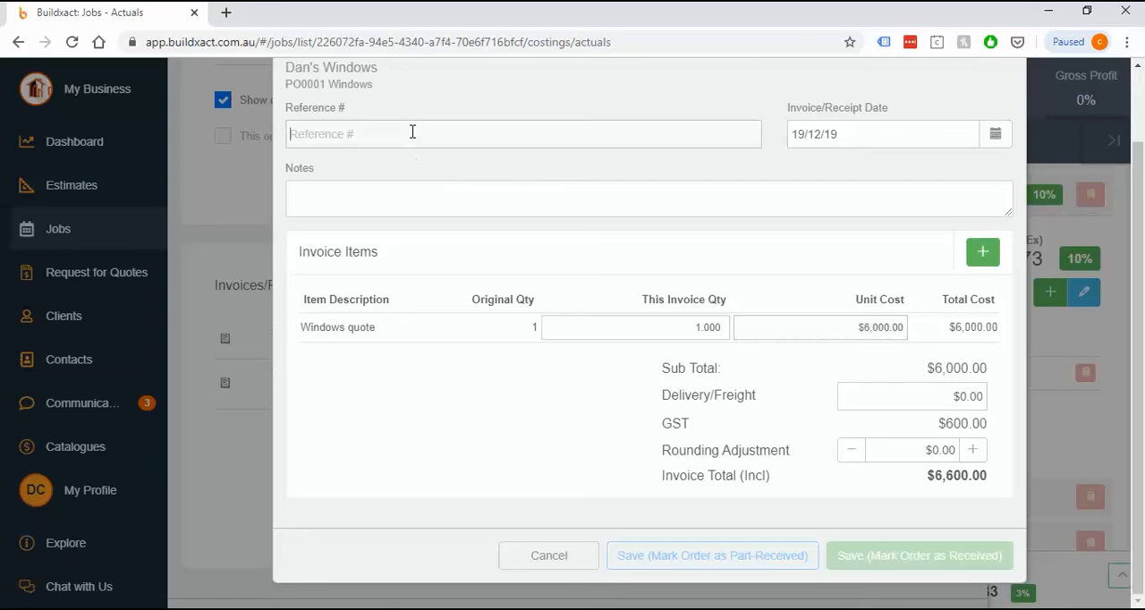
pyautogui.write('123456')
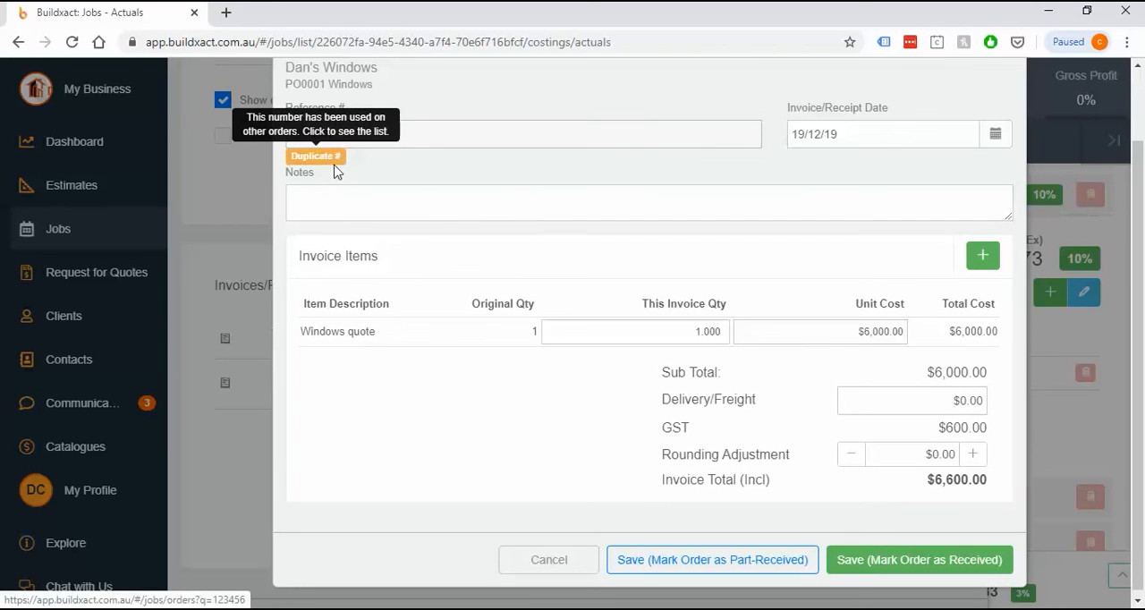
pyautogui.moveTo(370, 134); pyautogui.dragTo(288, 136)
pyautogui.click(328, 187)
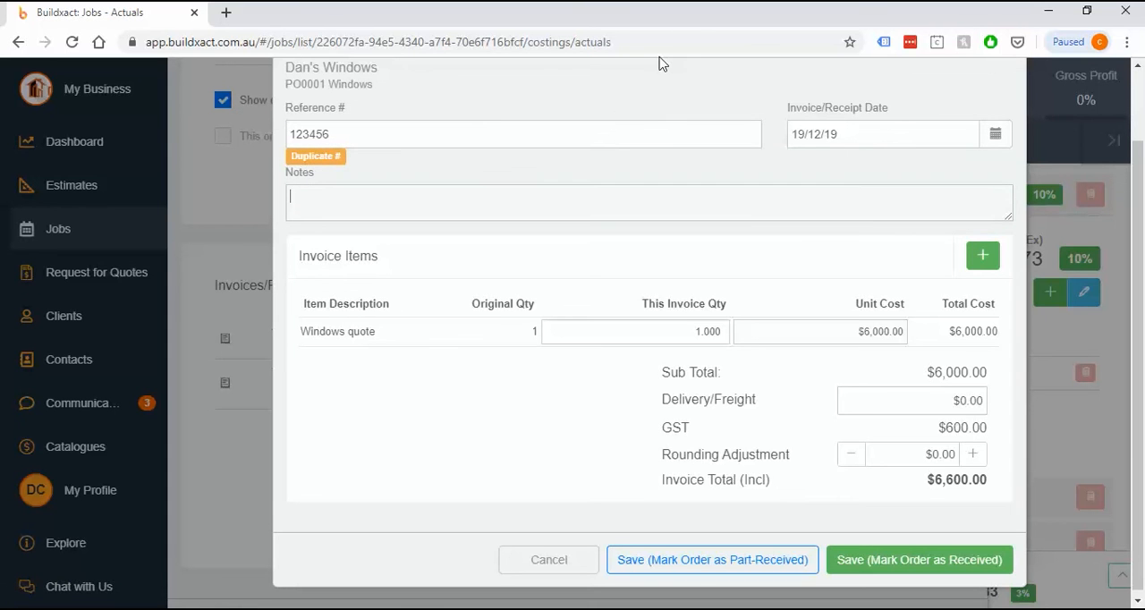
pyautogui.write('Final')
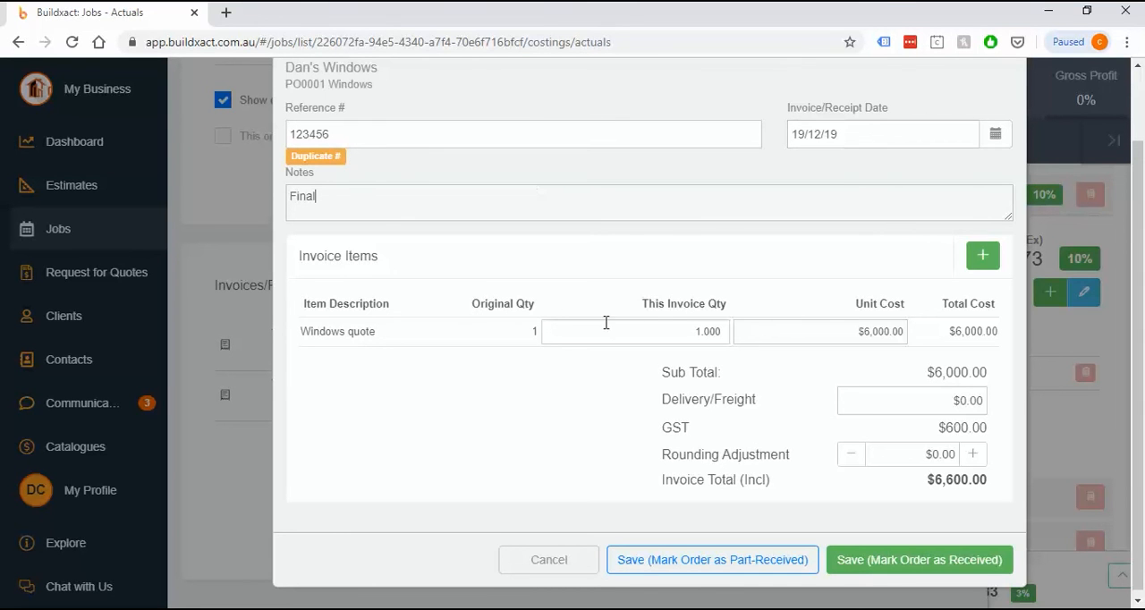
# Save the invoice and its purchase order as received, and show the related orders behind the Windows quote's actual total
pyautogui.click(919, 566)
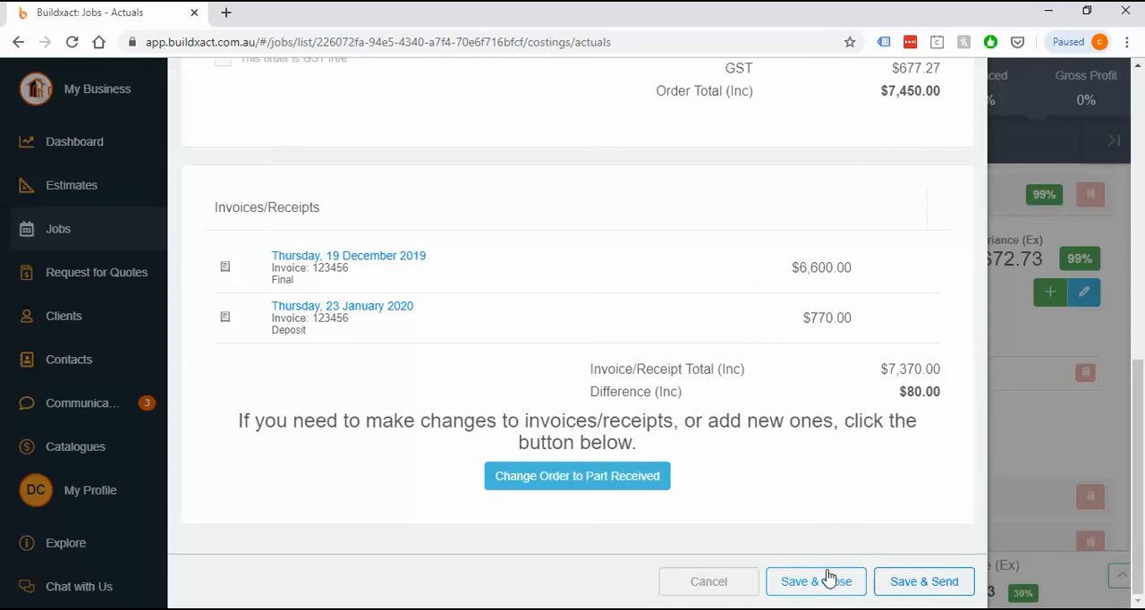
pyautogui.click(816, 581)
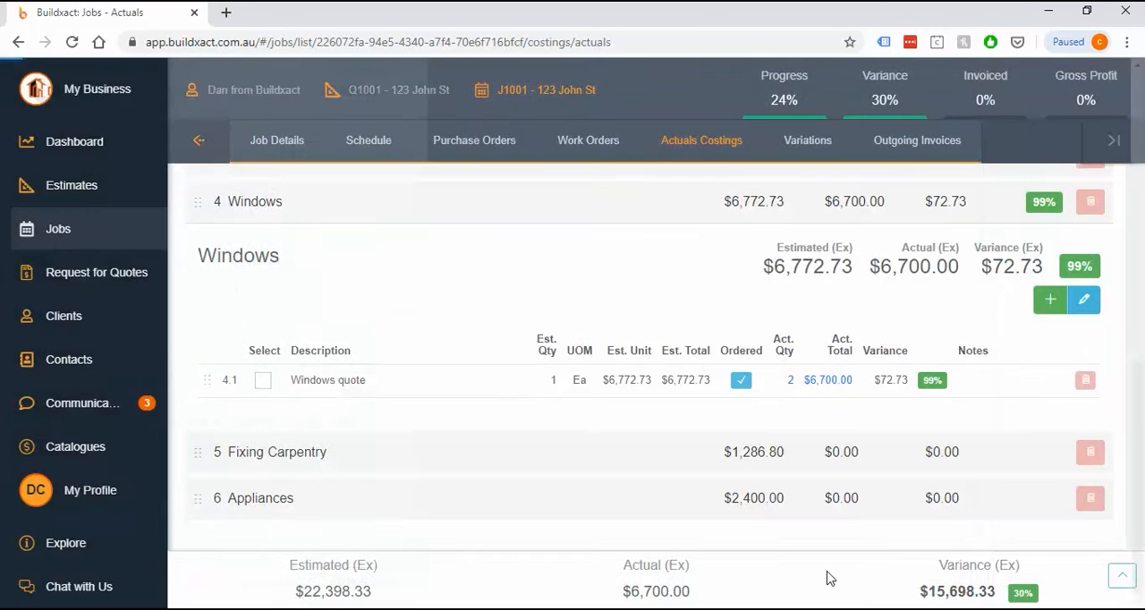
pyautogui.click(840, 384)
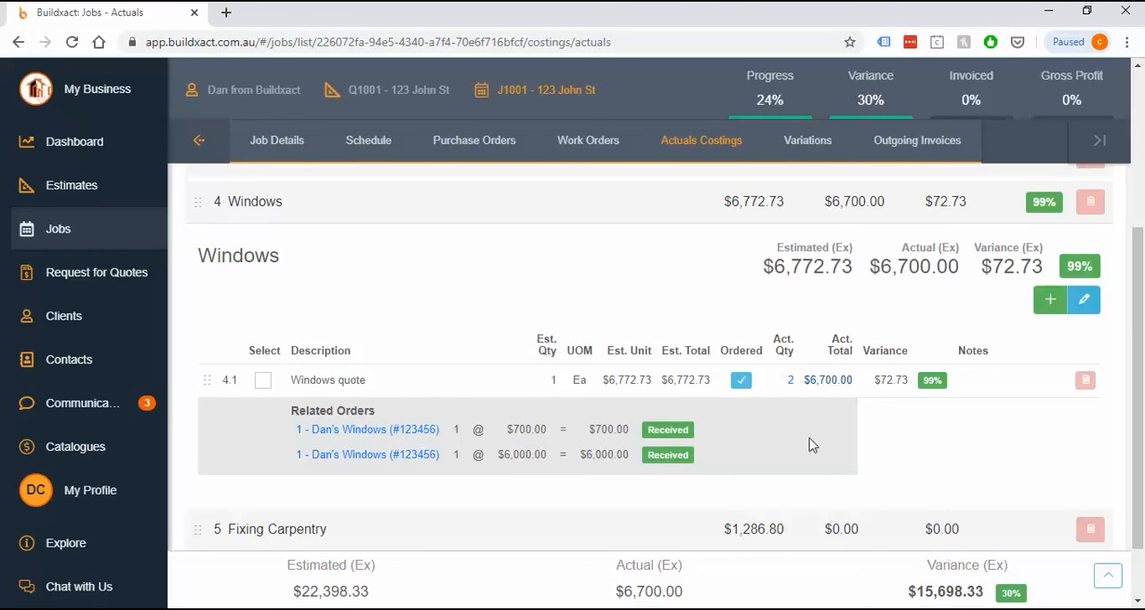
# Start a purchase order for the Permit Council item in the Preliminaries category and check the available order statuses
pyautogui.scroll(3, 810, 445)
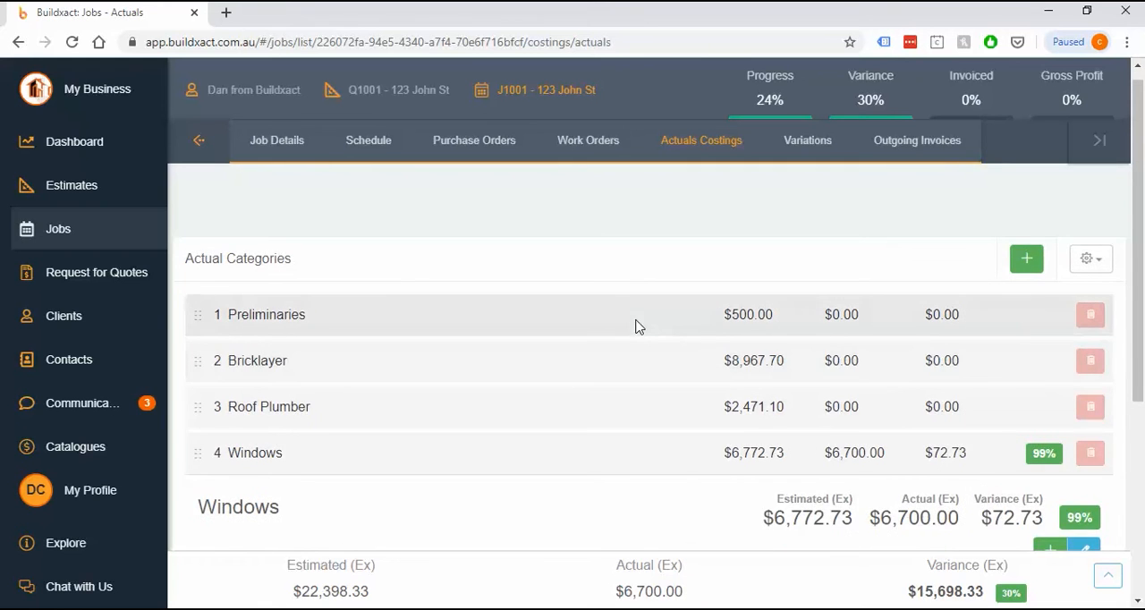
pyautogui.click(637, 326)
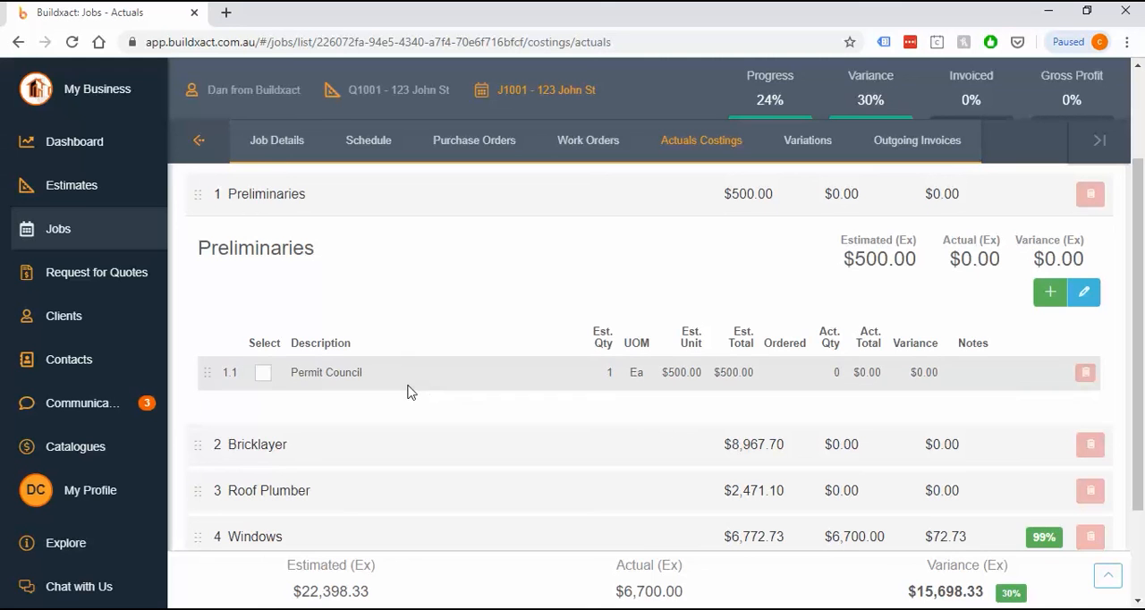
pyautogui.moveTo(290, 374); pyautogui.dragTo(407, 395)
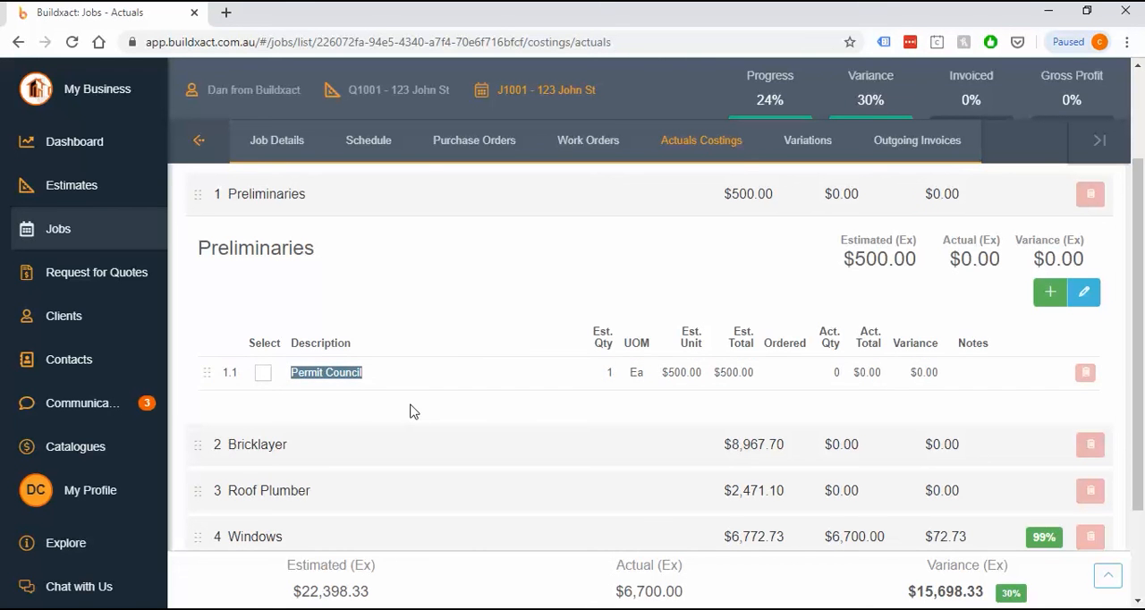
pyautogui.click(410, 412)
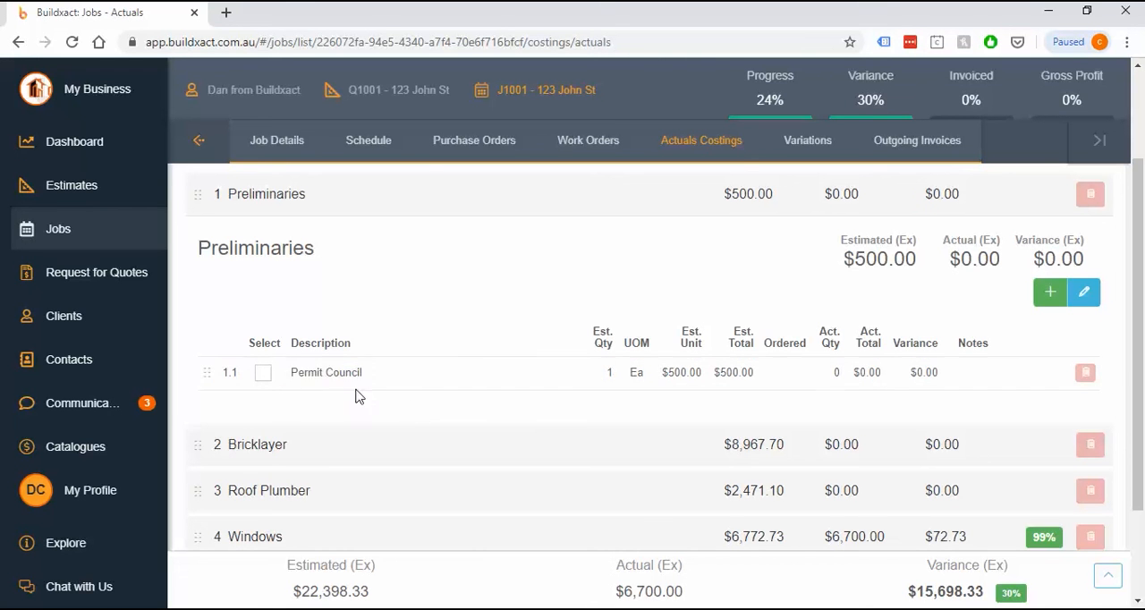
pyautogui.click(263, 374)
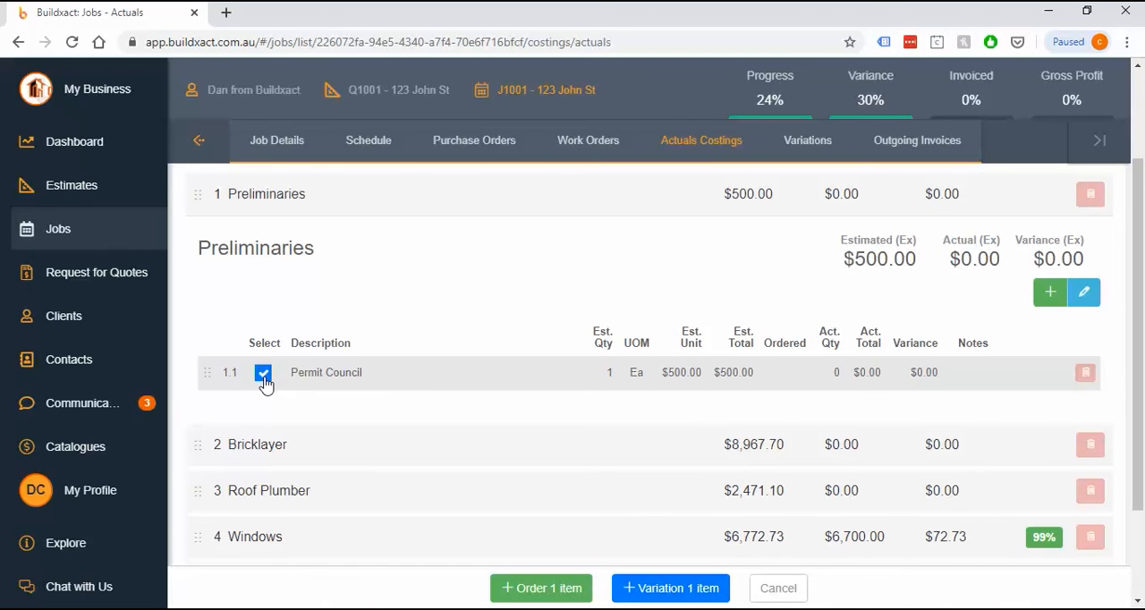
pyautogui.click(528, 590)
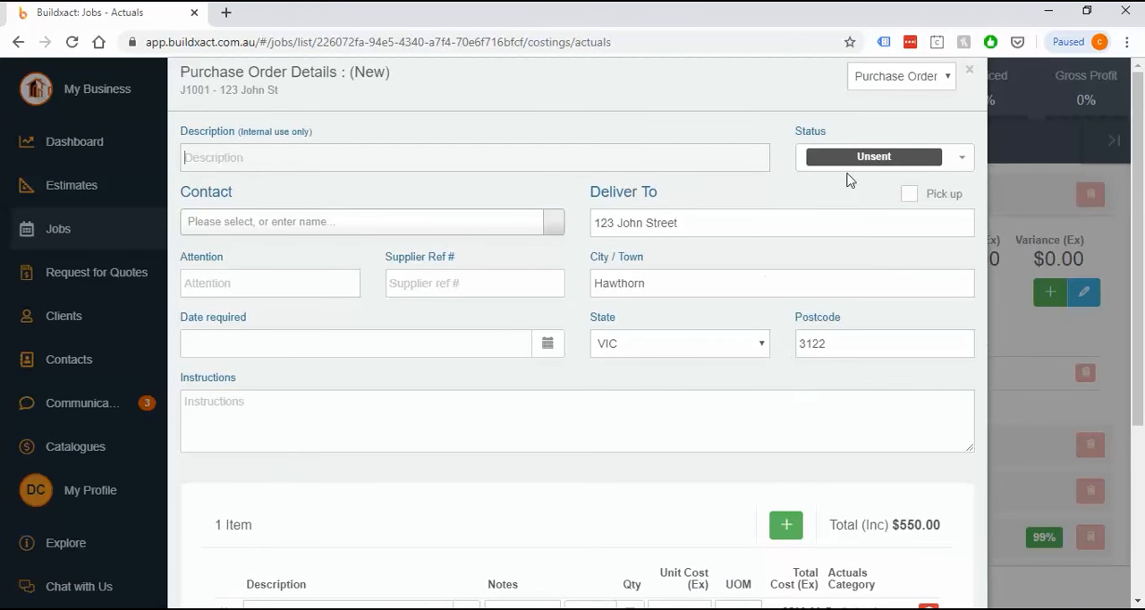
pyautogui.click(872, 165)
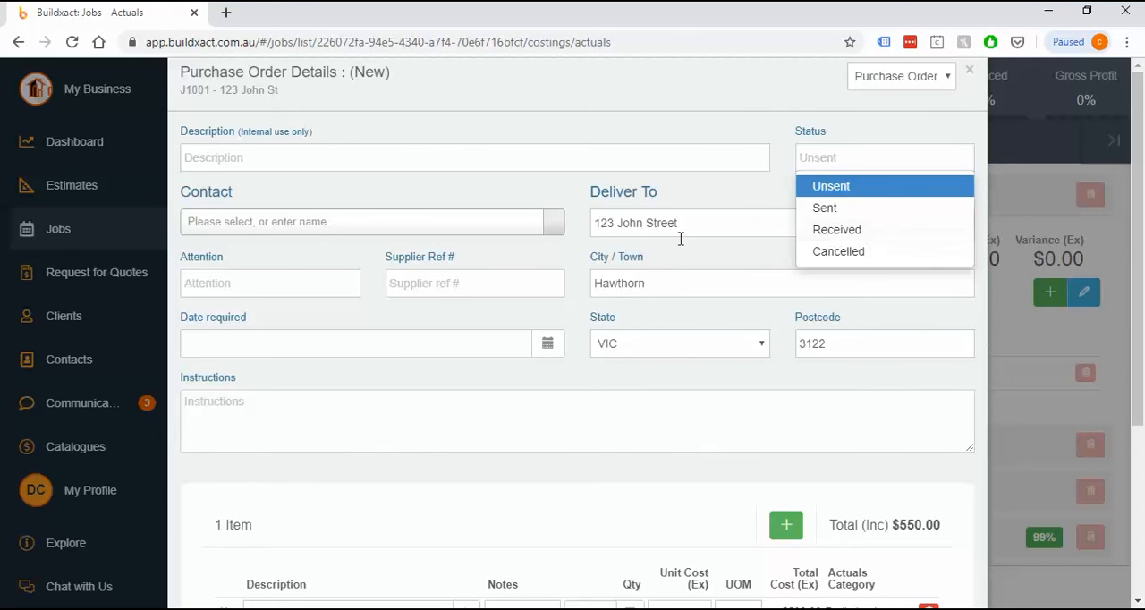
# Create a new contact named "Council" in the Suppliers group as the purchase order's contact
pyautogui.click(302, 225)
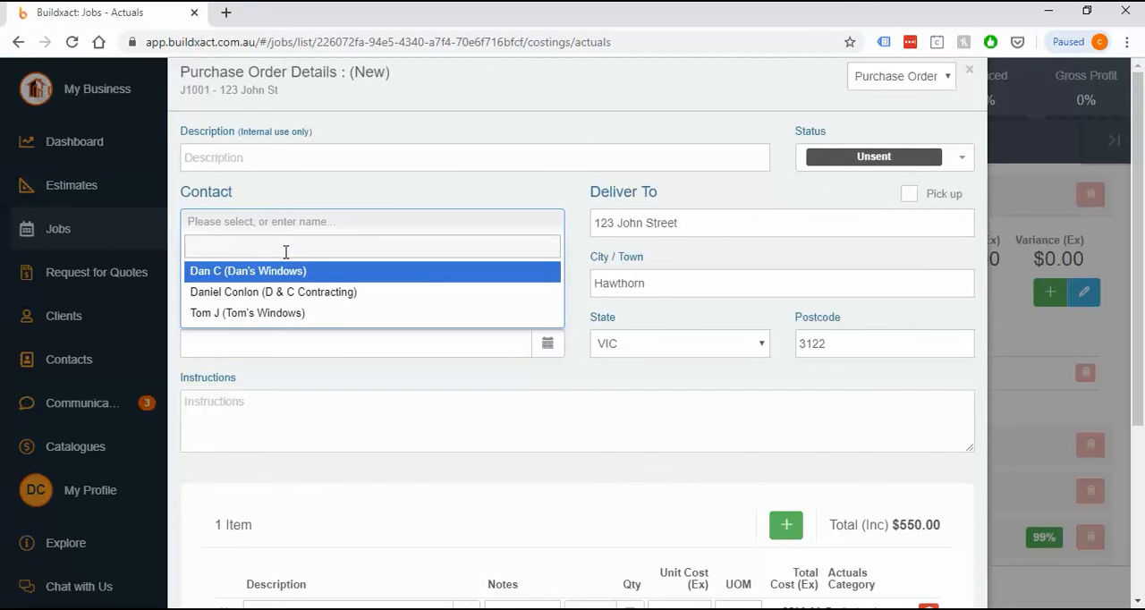
pyautogui.write('Council')
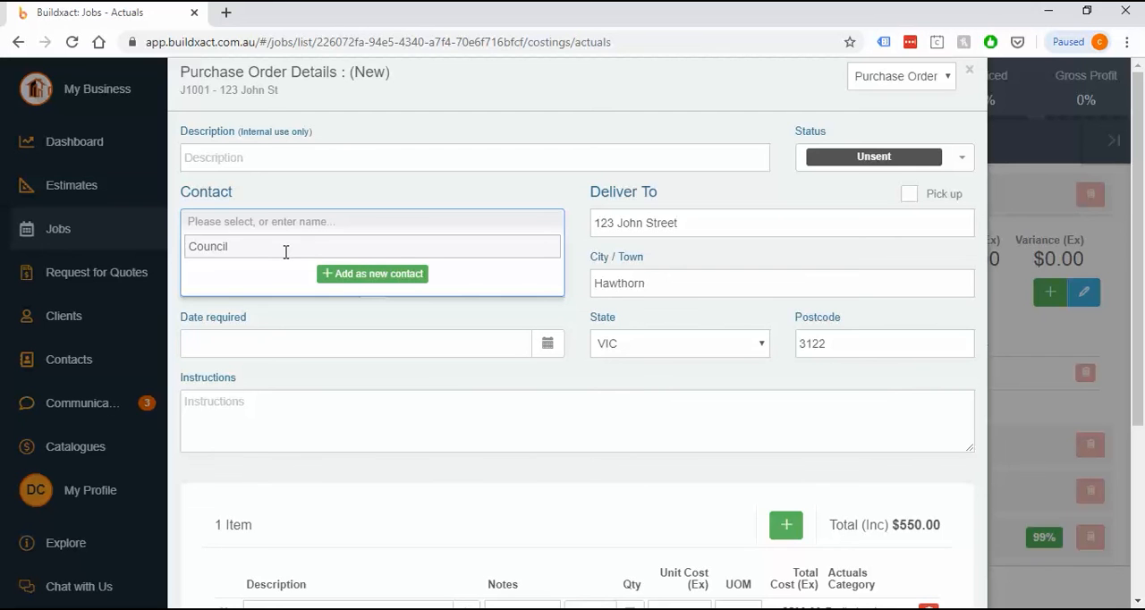
pyautogui.click(351, 274)
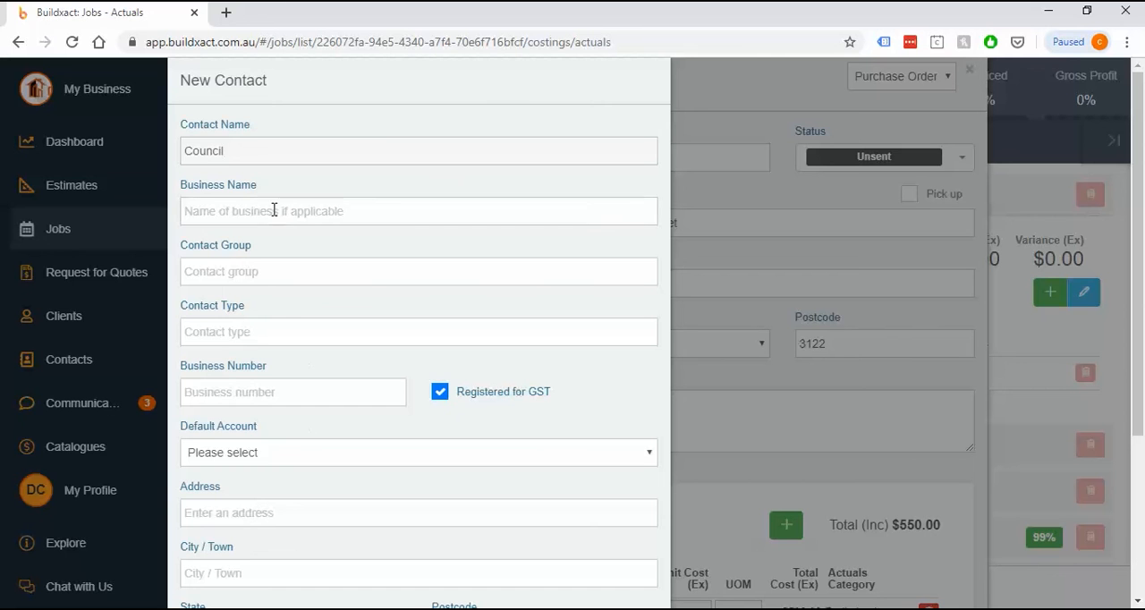
pyautogui.click(263, 272)
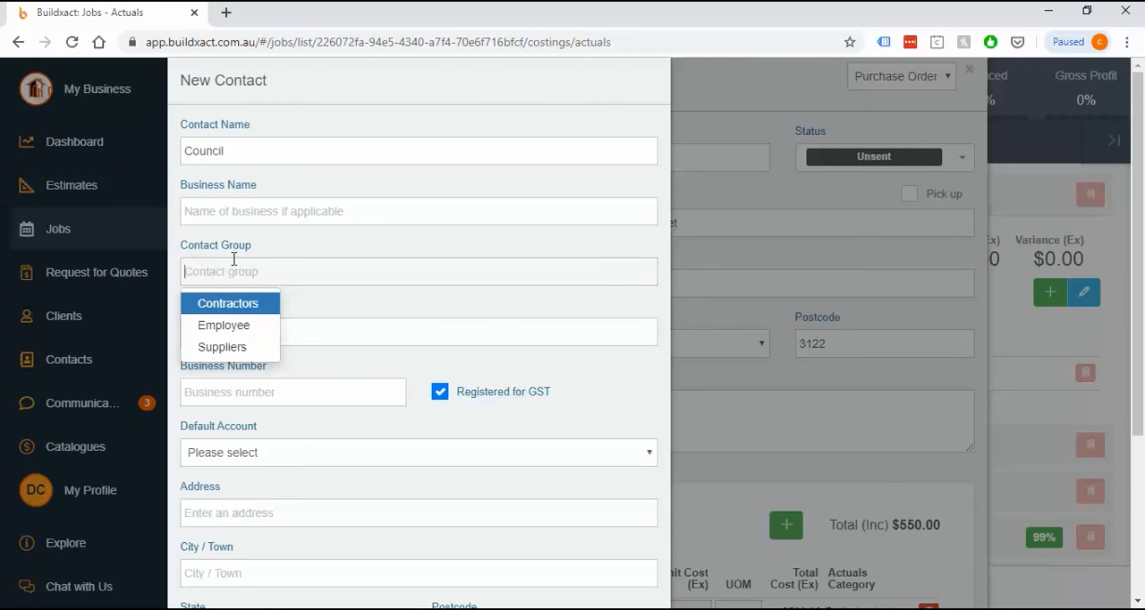
pyautogui.click(229, 357)
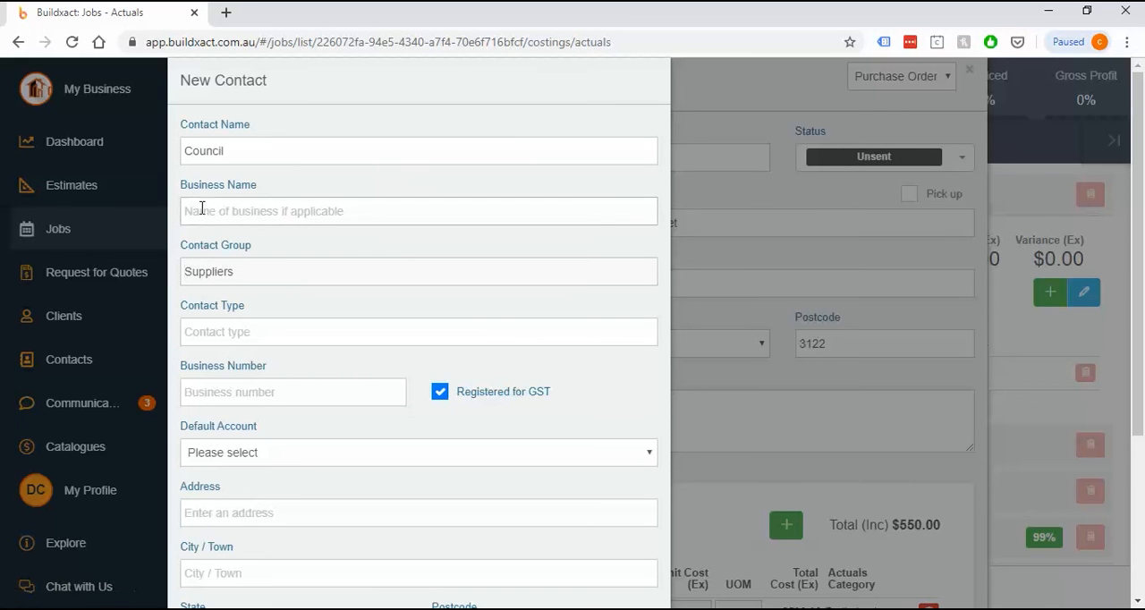
pyautogui.scroll(-3, 274, 370)
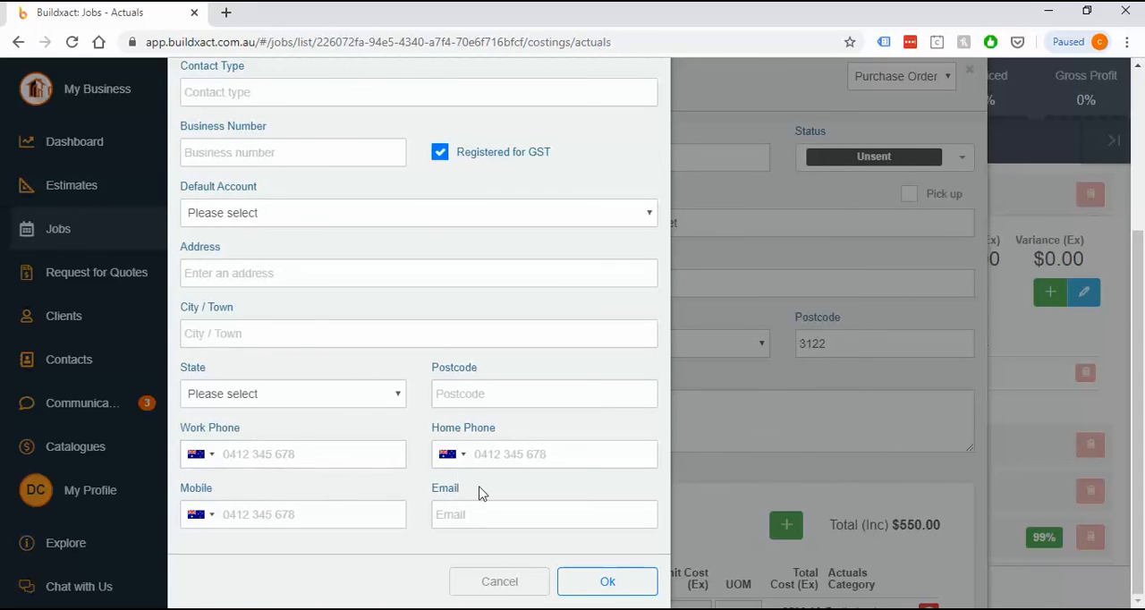
pyautogui.click(313, 214)
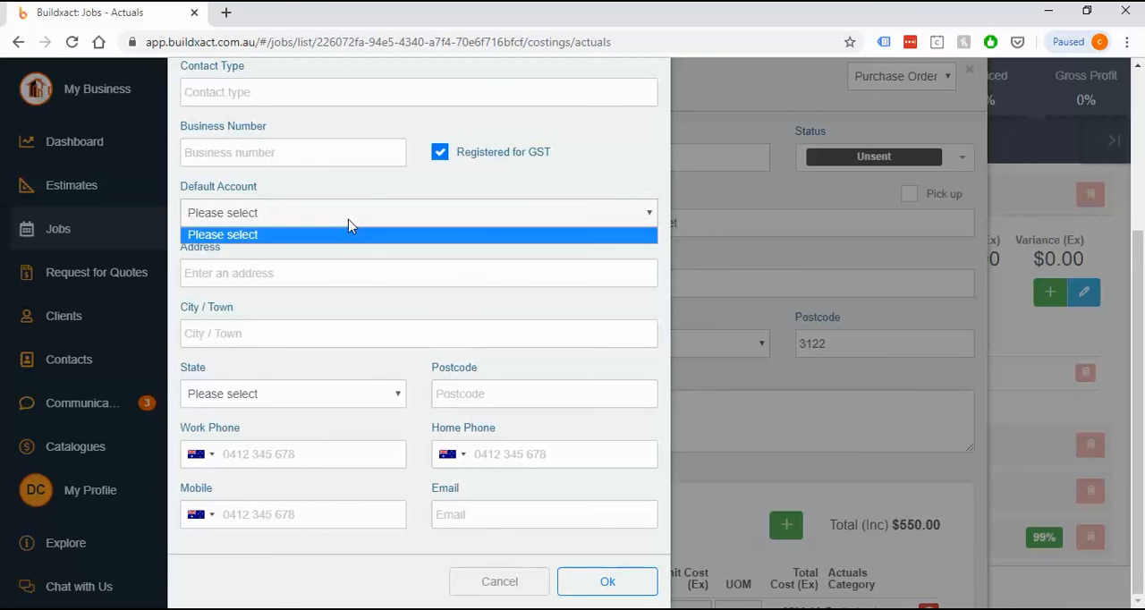
pyautogui.click(524, 258)
pyautogui.click(609, 581)
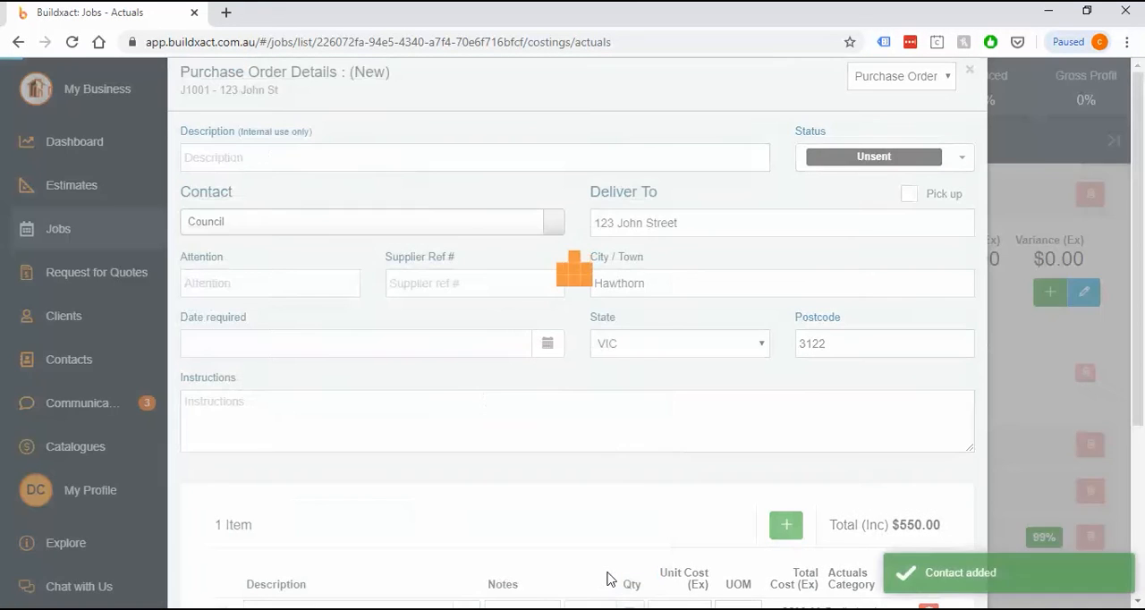
# Enter "Permit" as the purchase order's description and set the order's status to Received
pyautogui.click(248, 154)
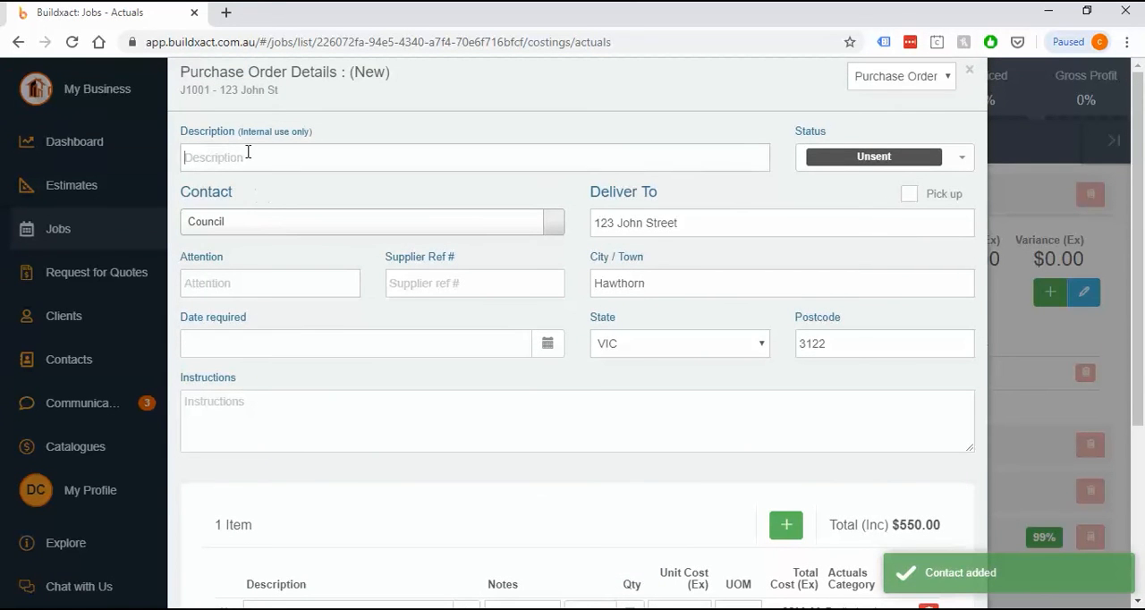
pyautogui.write('Permit')
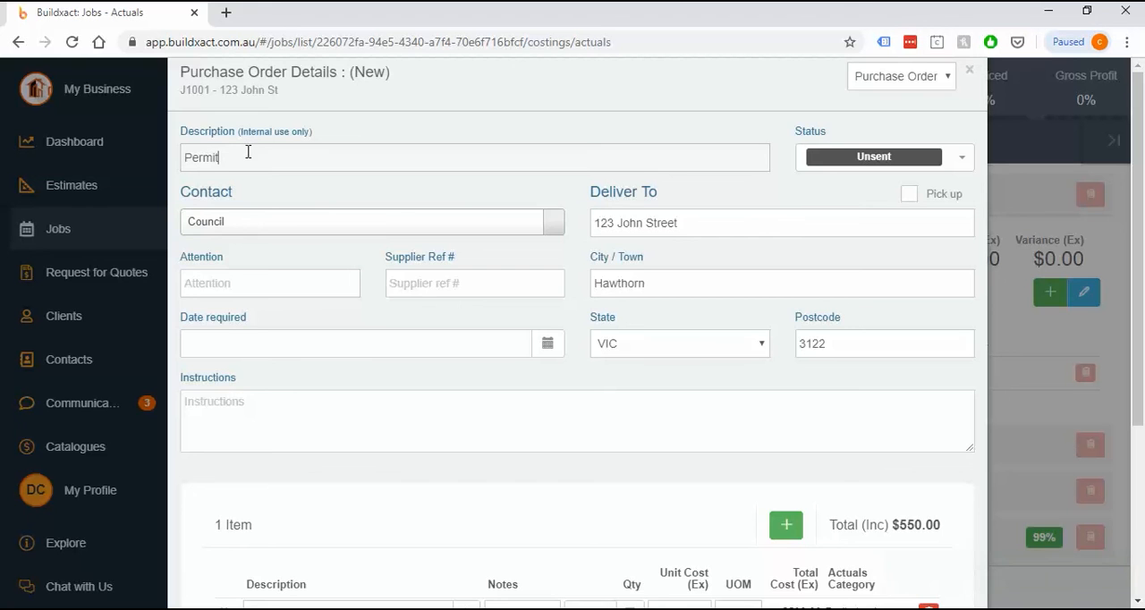
pyautogui.scroll(-2, 406, 316)
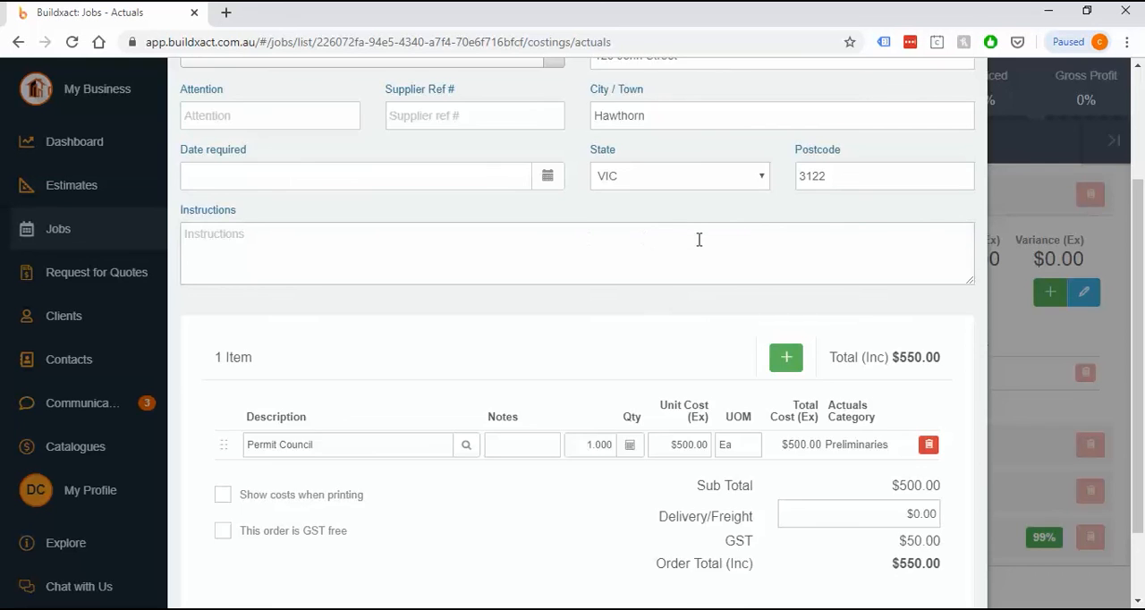
pyautogui.scroll(2, 707, 237)
pyautogui.click(262, 158)
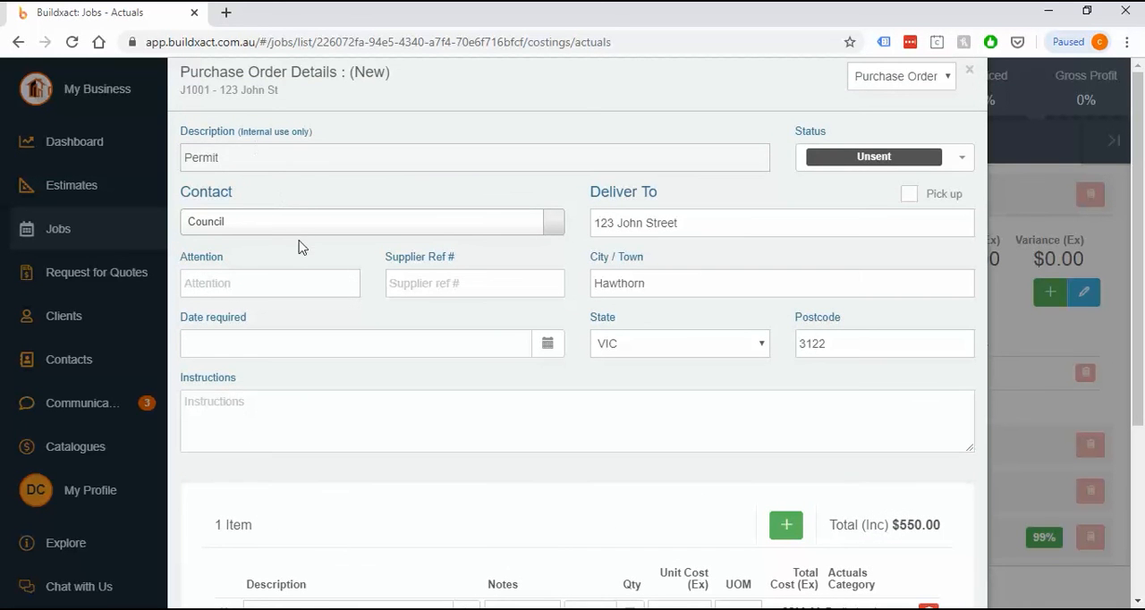
pyautogui.click(876, 159)
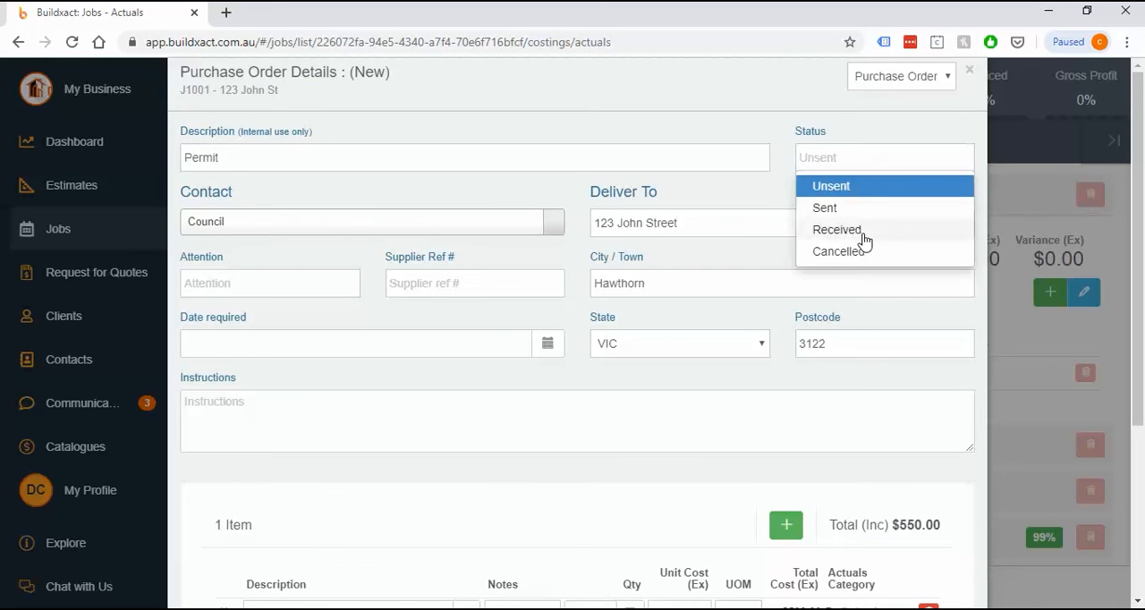
pyautogui.click(863, 234)
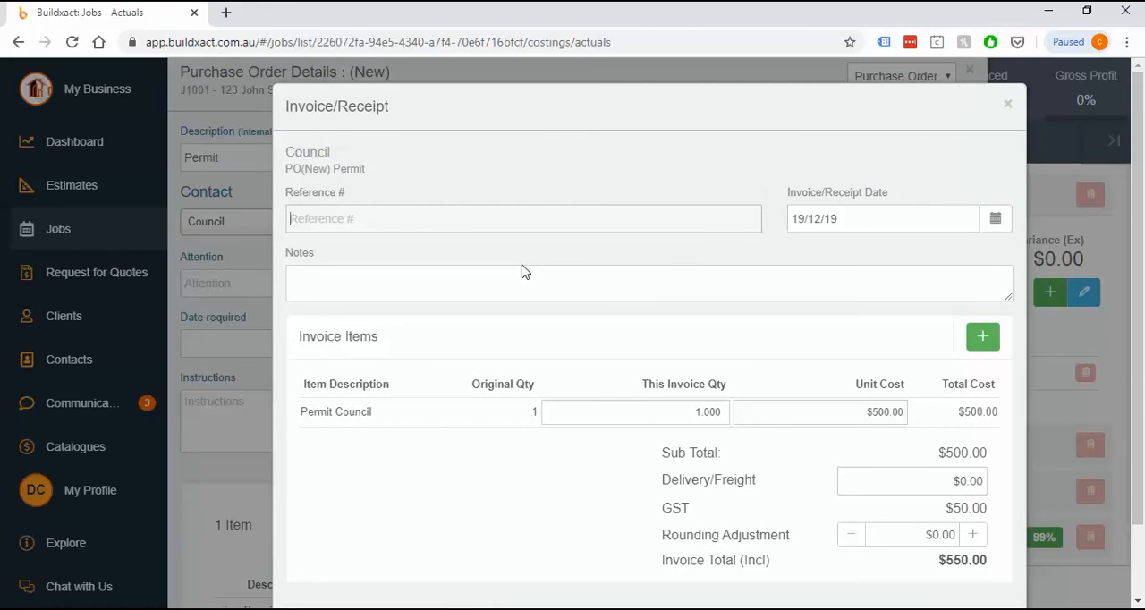
# Enter the invoice's reference number, date it 24/1/20, and set the Permit Council unit cost to $450
pyautogui.write('123456')
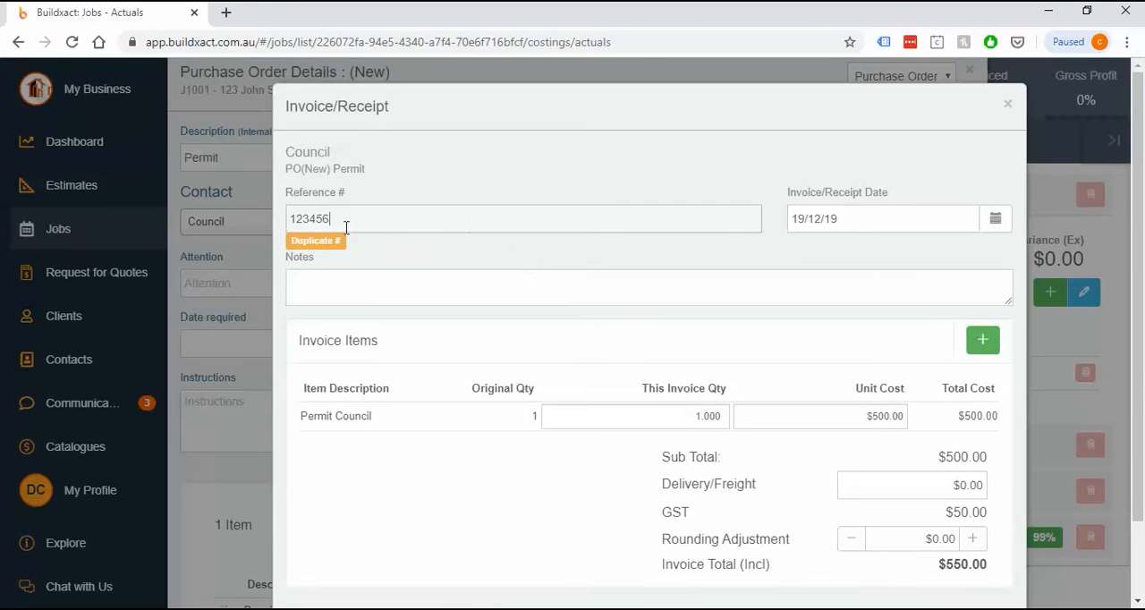
pyautogui.doubleClick(320, 219)
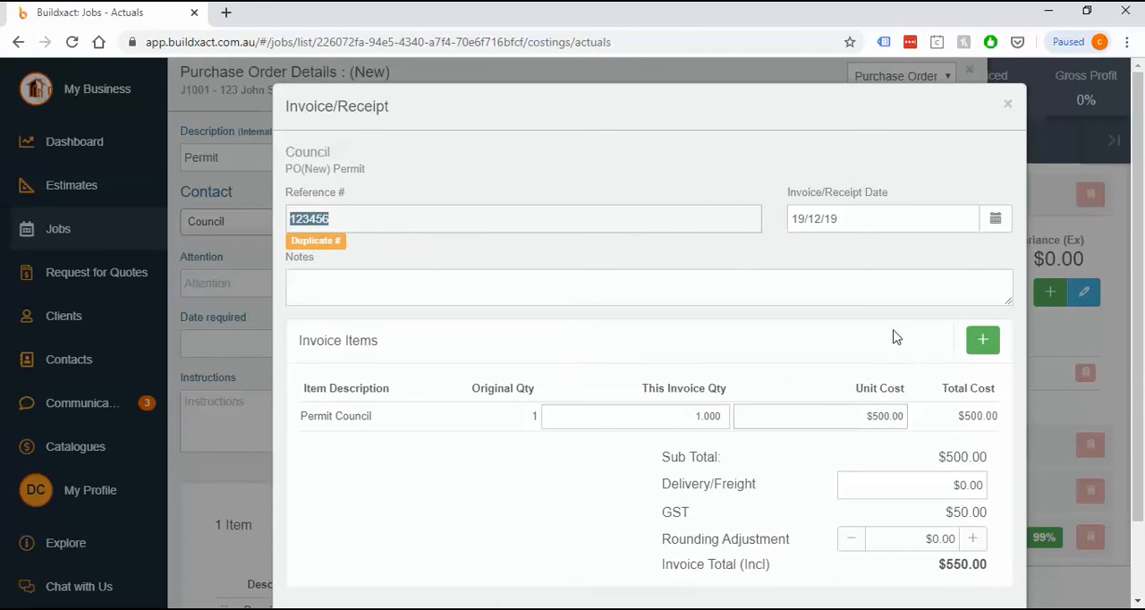
pyautogui.press('Tab')
pyautogui.click(1012, 250)
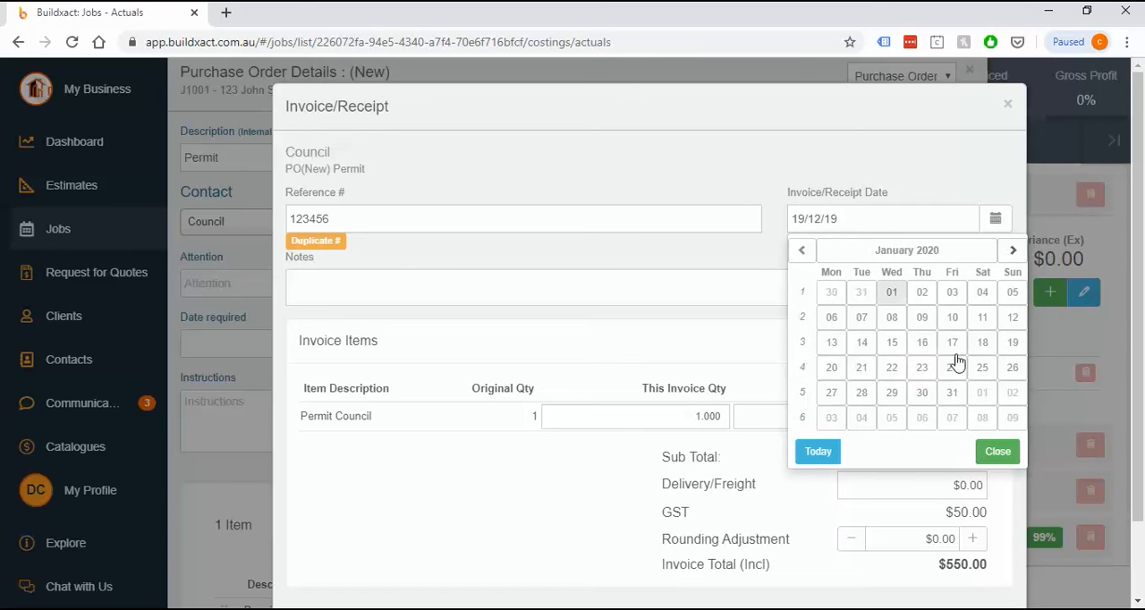
pyautogui.click(953, 368)
pyautogui.click(831, 411)
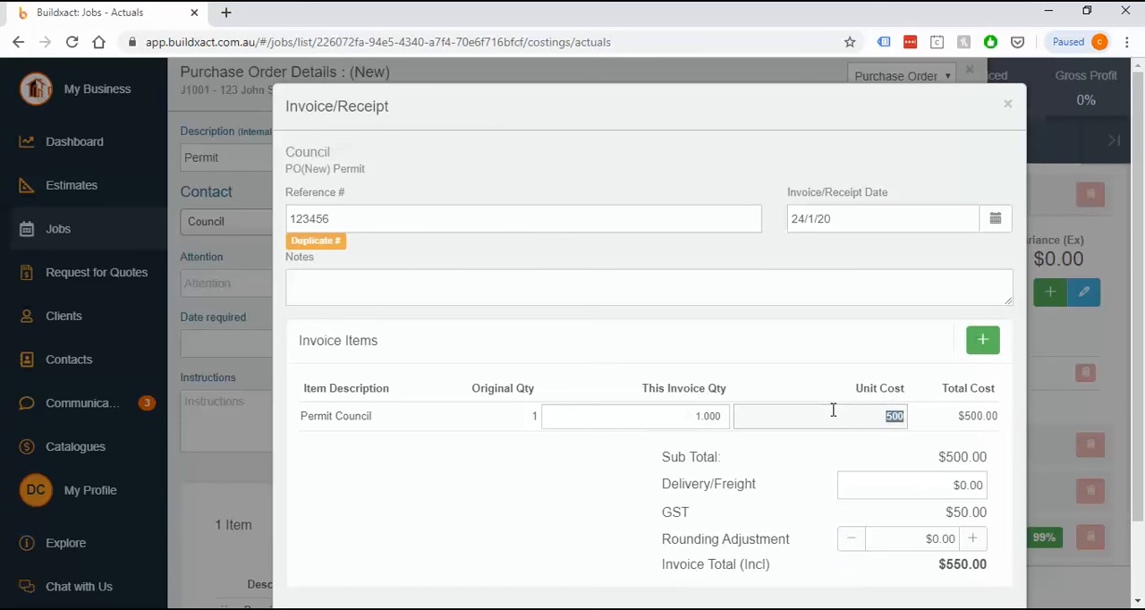
pyautogui.write('4')
# Save the invoice with its order marked as received, and save and close the Permit purchase order
pyautogui.scroll(-2, 876, 483)
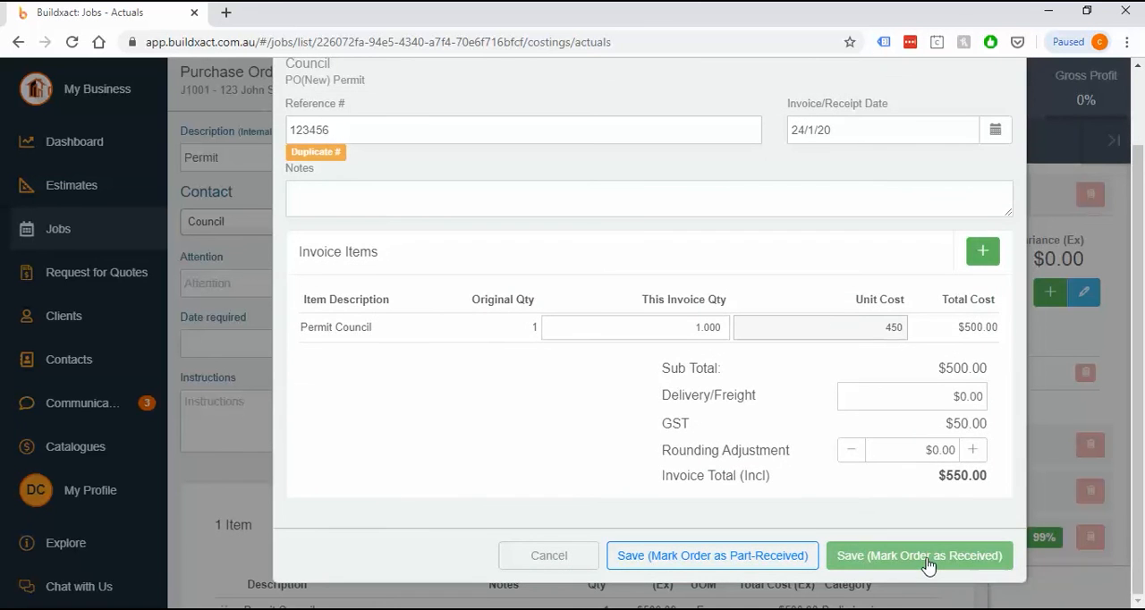
pyautogui.click(928, 561)
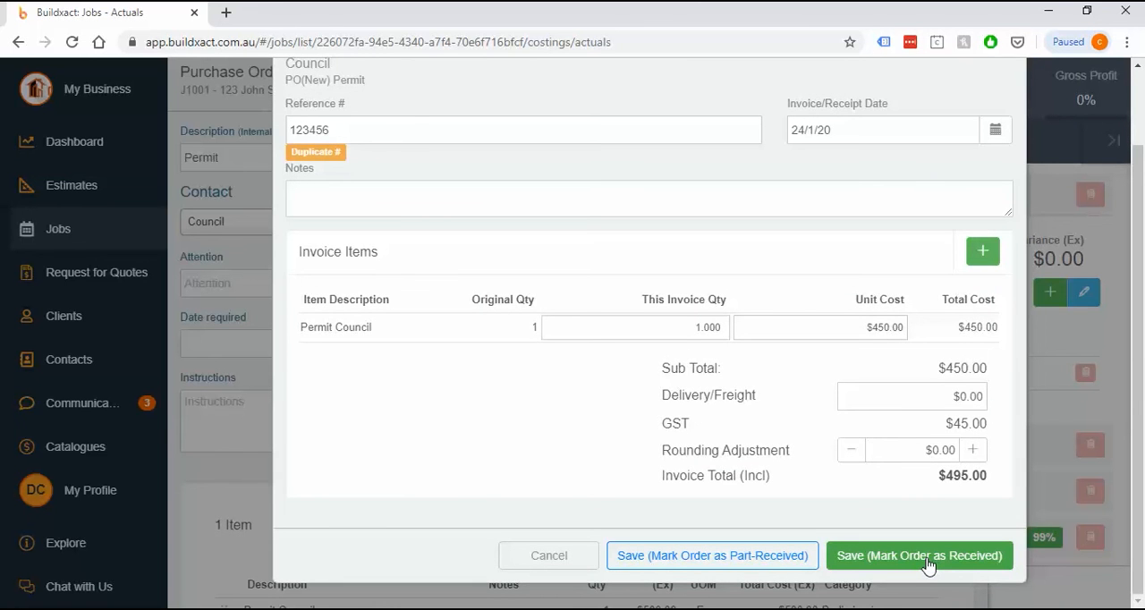
pyautogui.scroll(-4, 799, 463)
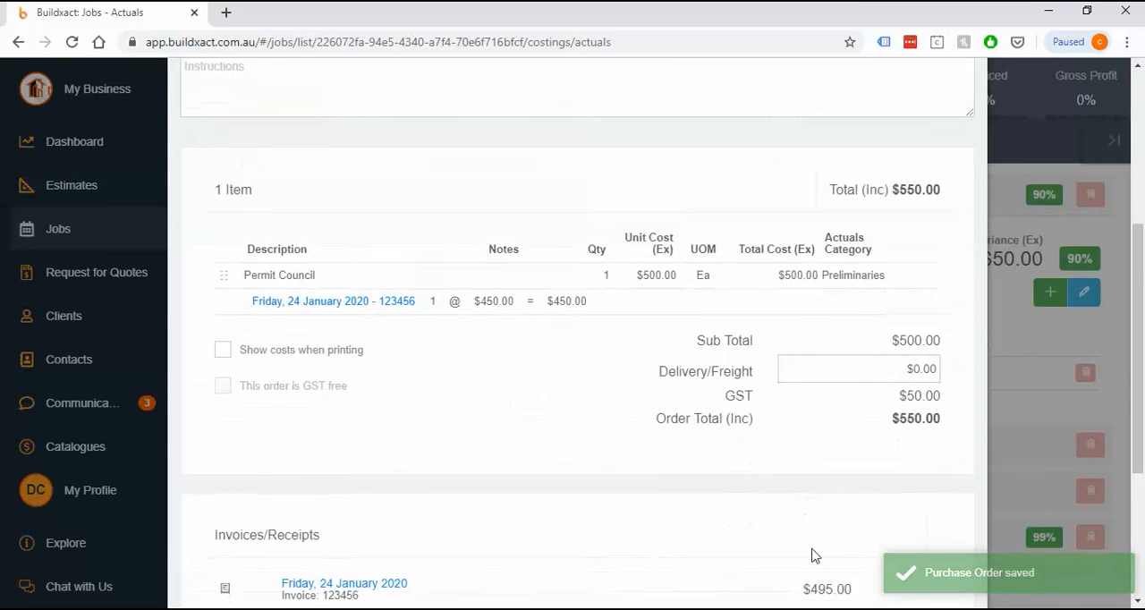
pyautogui.scroll(-3, 814, 556)
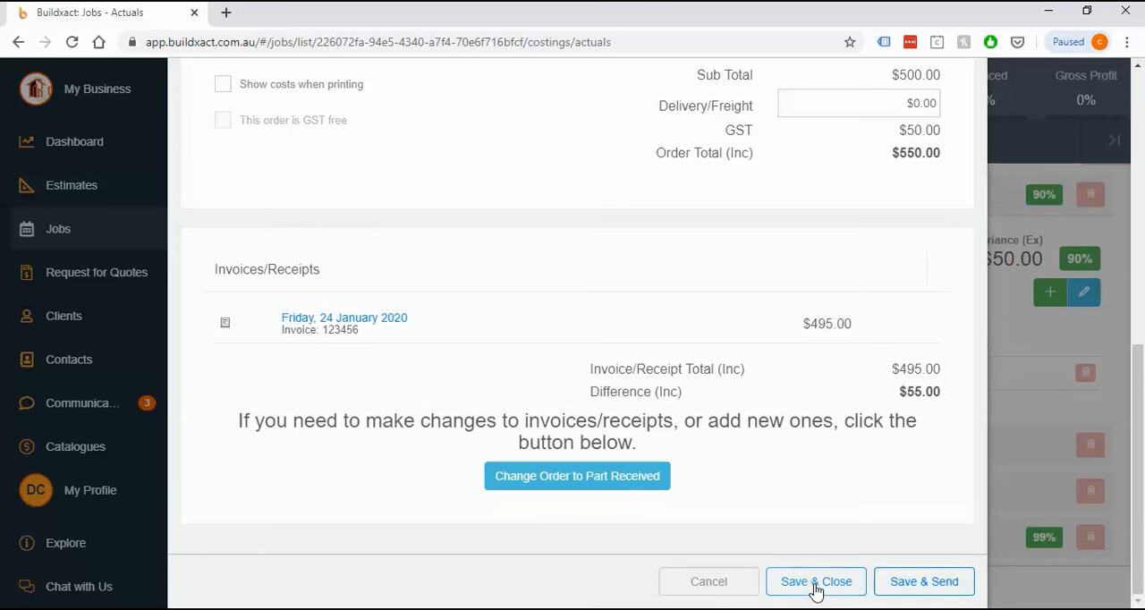
pyautogui.click(814, 584)
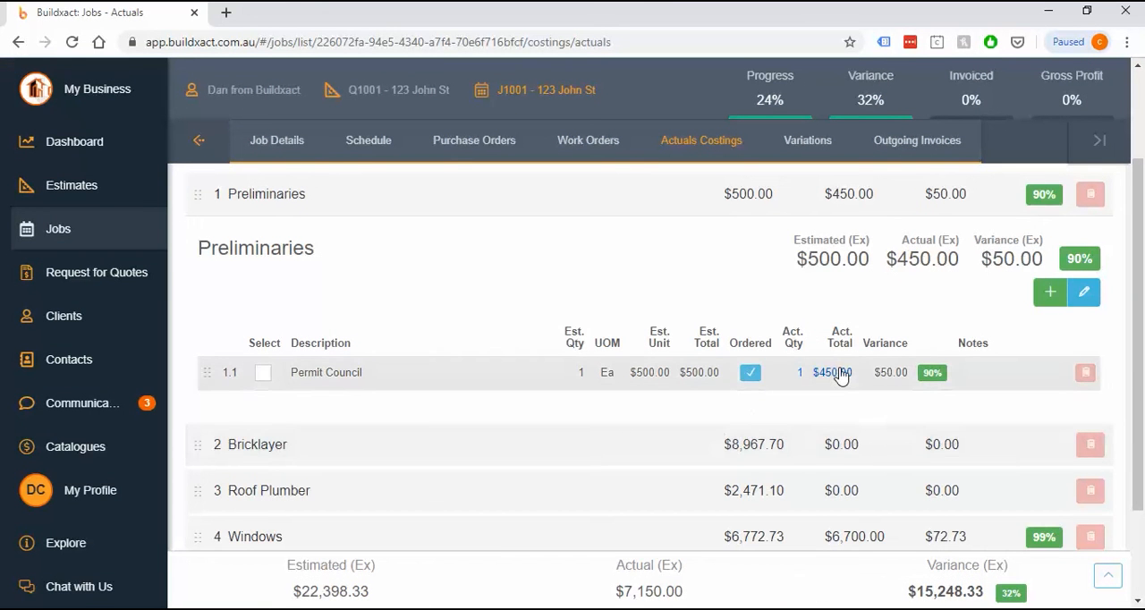
# Review the related orders behind the Permit Council actual total, the job's purchase orders list, and the Bricklayer costings
pyautogui.click(839, 373)
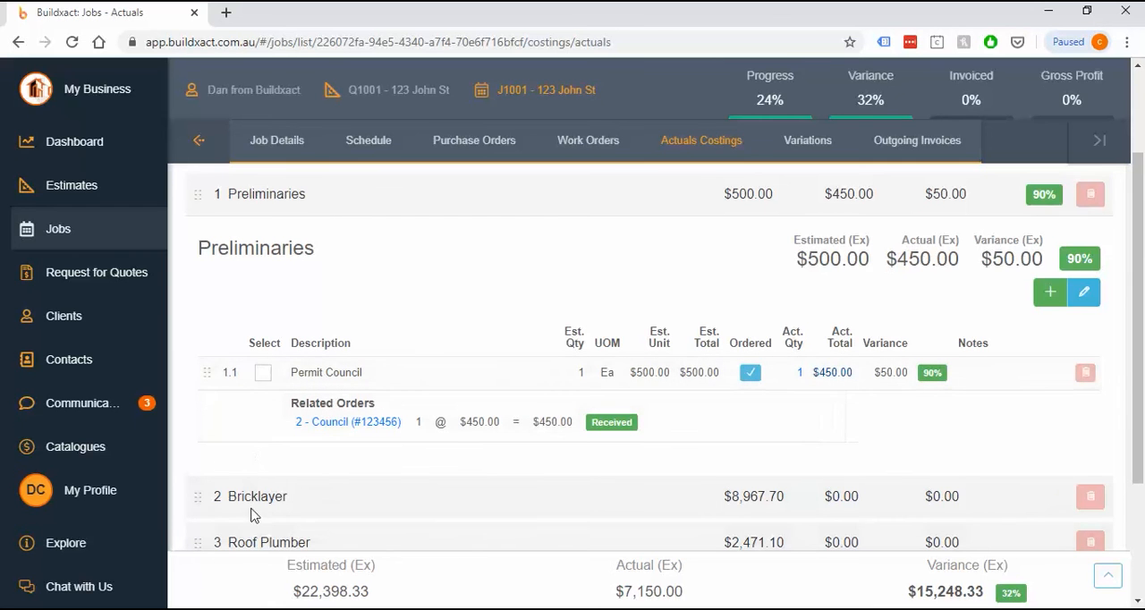
pyautogui.click(463, 145)
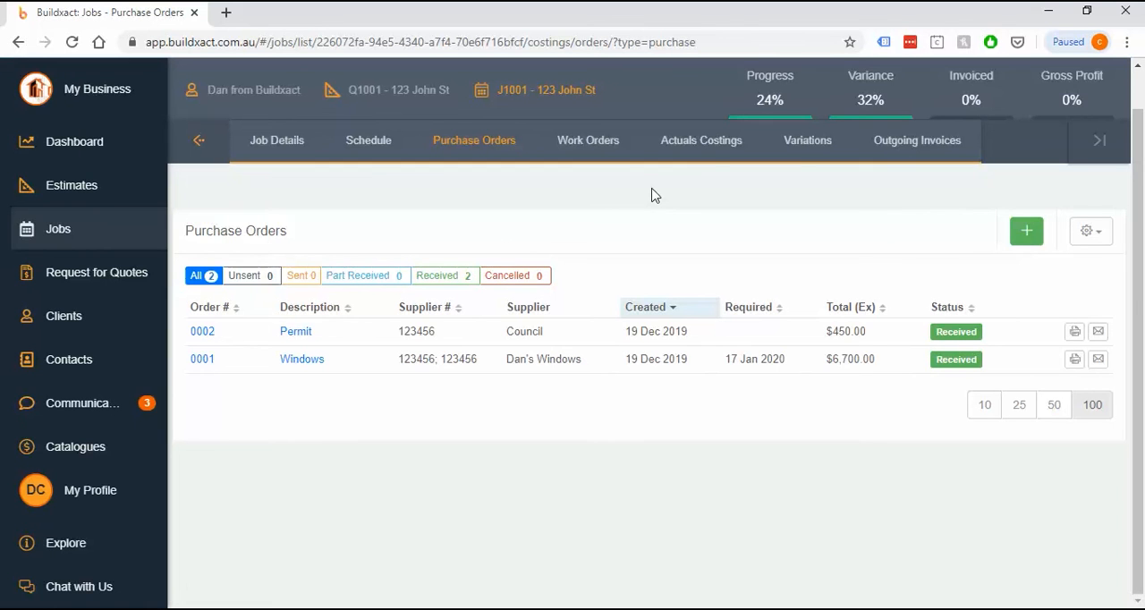
pyautogui.click(693, 143)
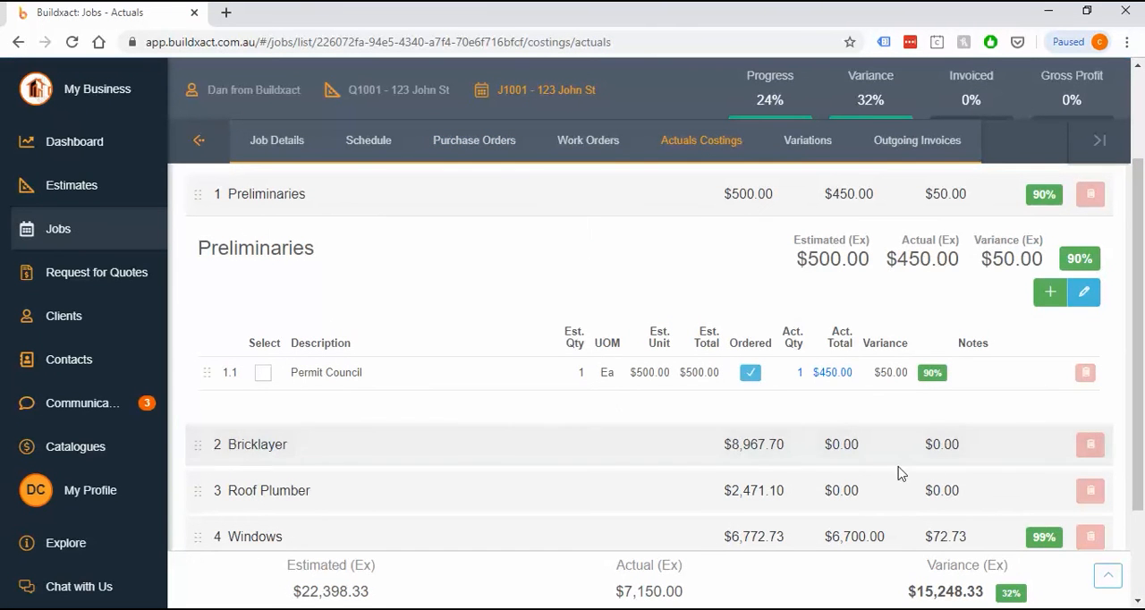
pyautogui.click(375, 449)
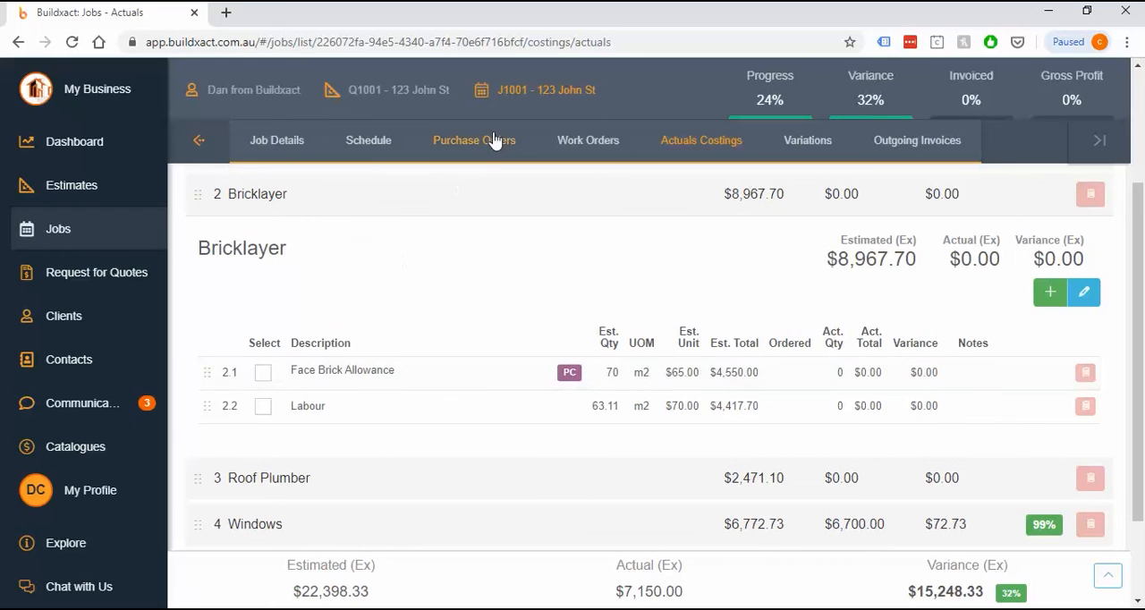
# Start a new purchase order from the job's purchase orders list and check its available statuses and item section
pyautogui.click(493, 142)
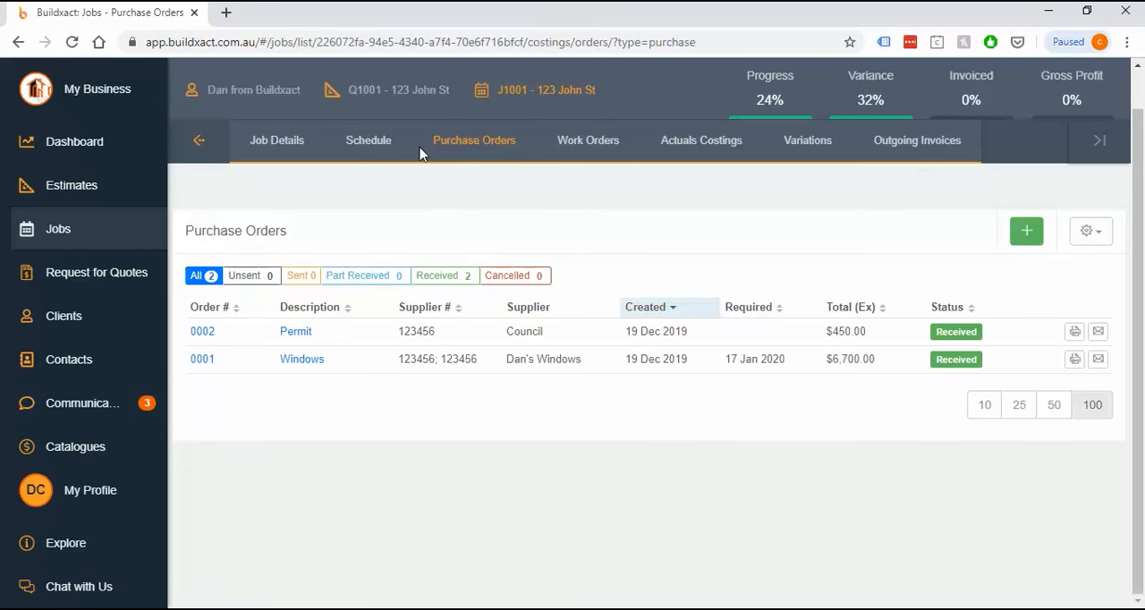
pyautogui.click(1016, 236)
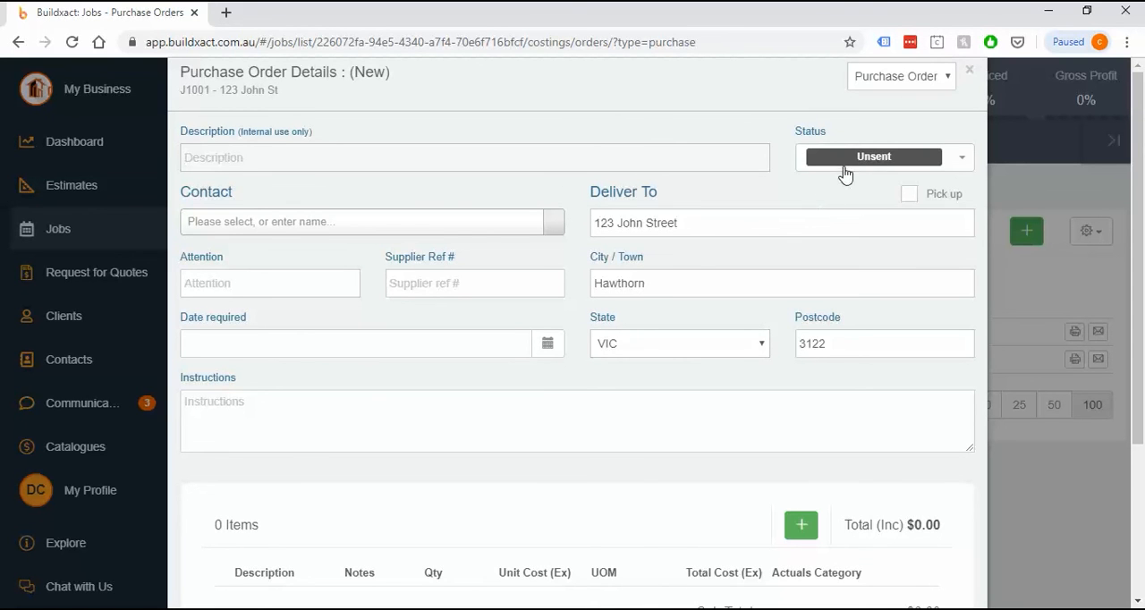
pyautogui.click(844, 166)
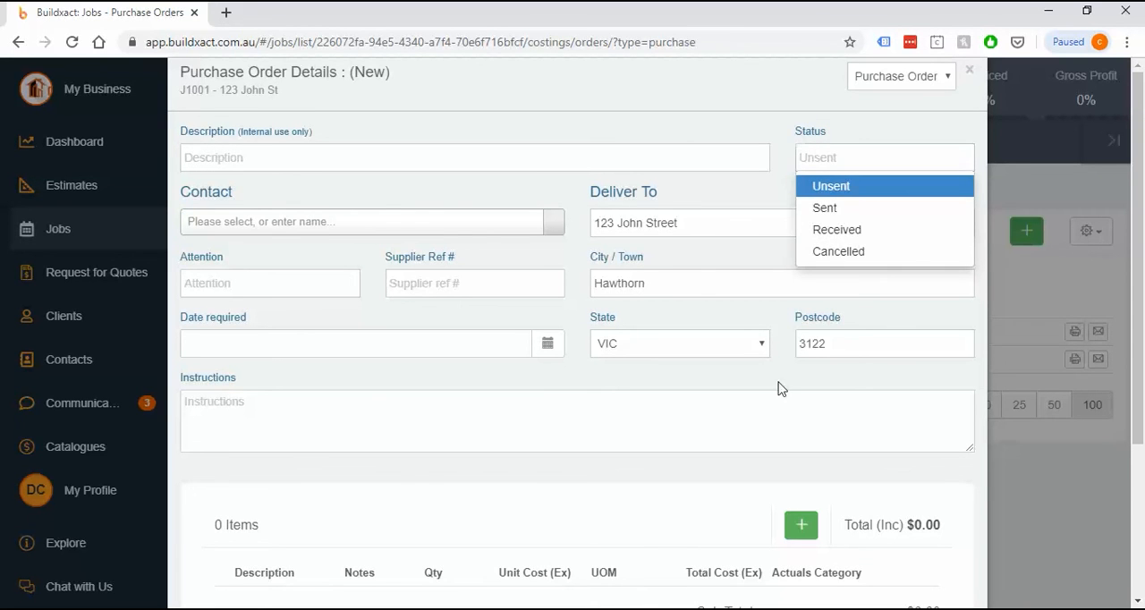
pyautogui.scroll(-3, 689, 483)
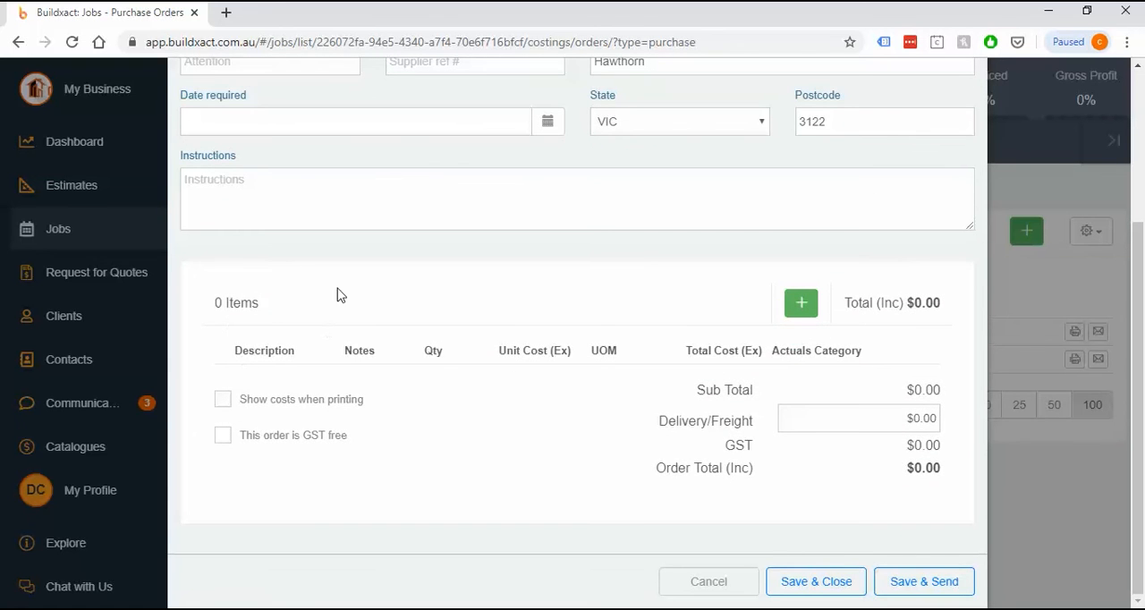
pyautogui.scroll(3, 709, 266)
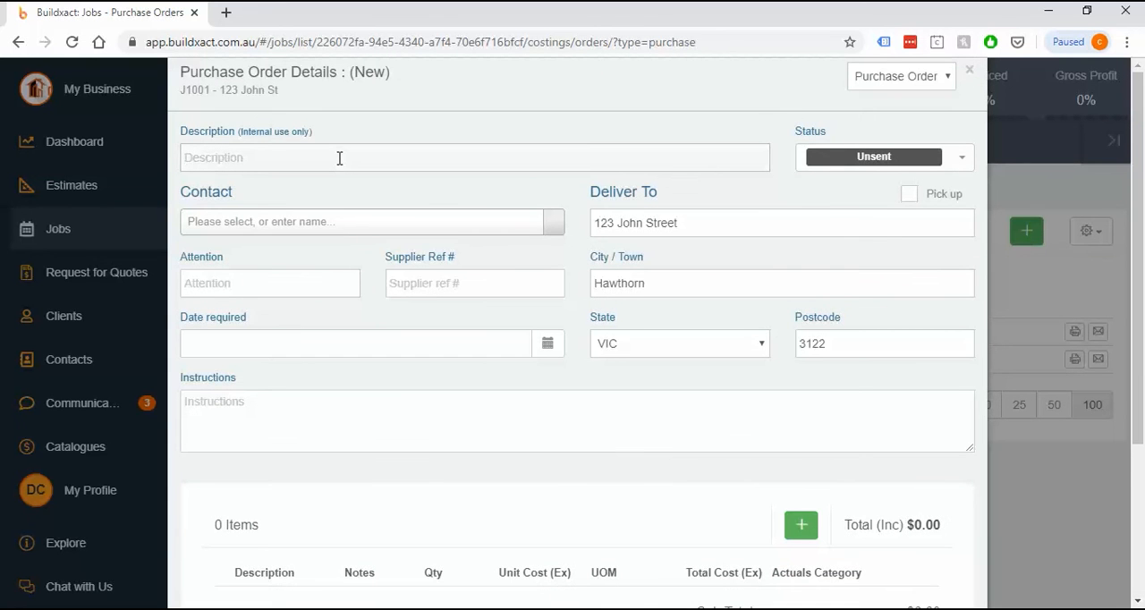
# Enter "Nails" as the new order's description and choose the Dan's Windows supplier as its contact
pyautogui.write('Nails')
pyautogui.click(356, 229)
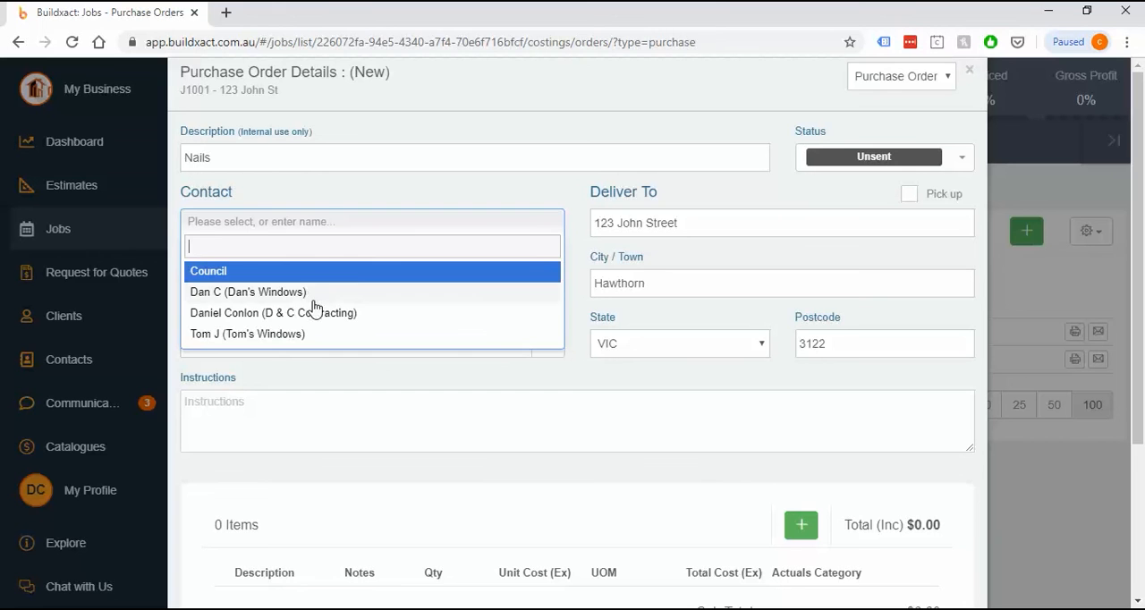
pyautogui.click(256, 295)
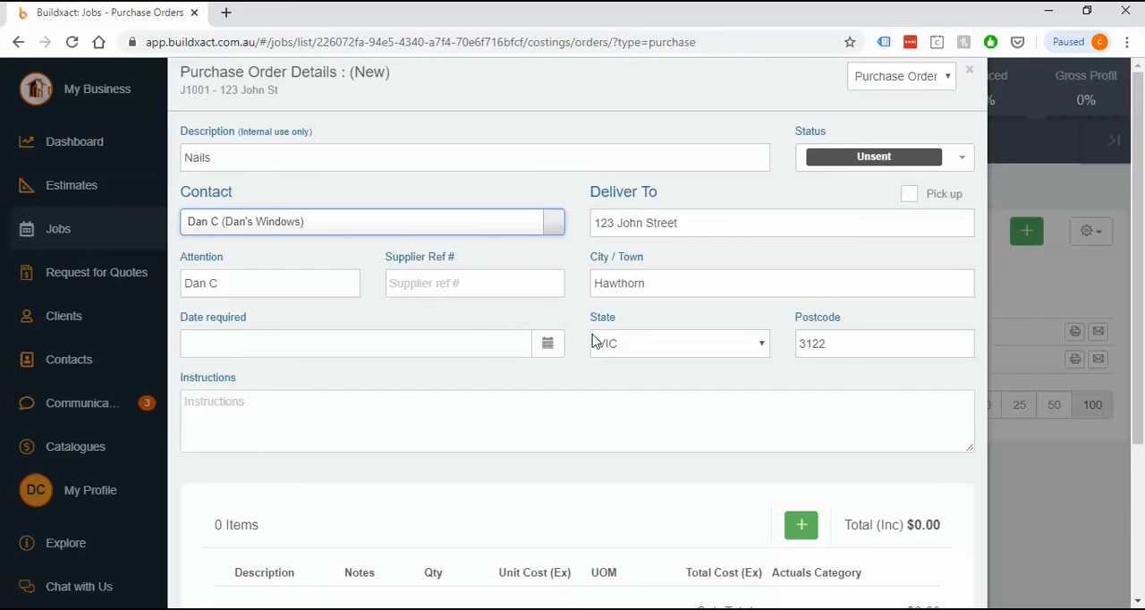
# Try to mark the Nails purchase order as received without any order items
pyautogui.scroll(-1, 590, 340)
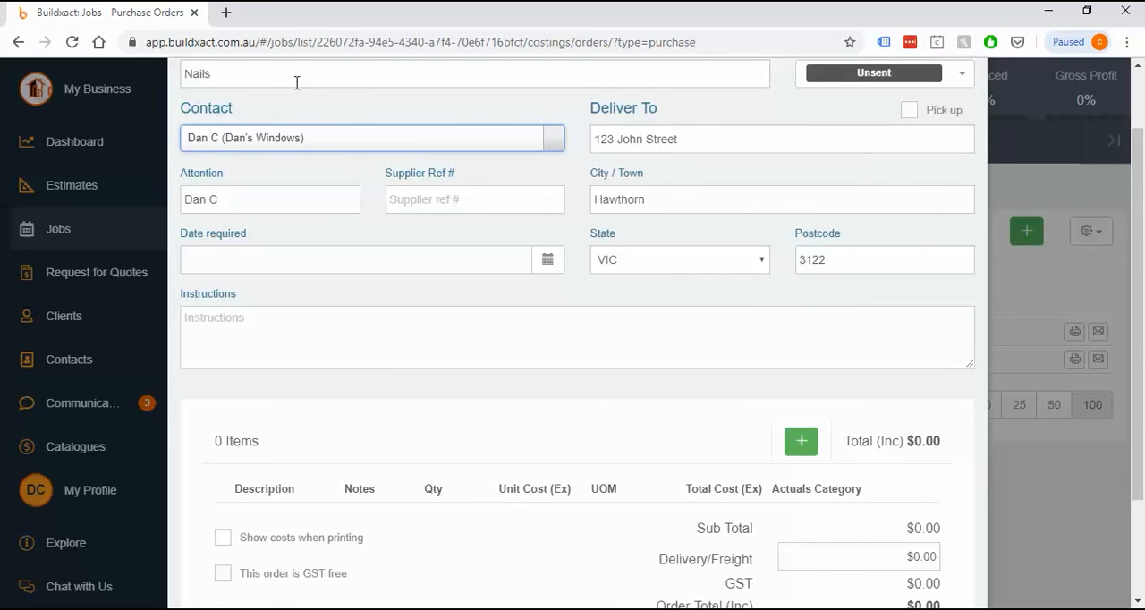
pyautogui.scroll(-1, 711, 450)
pyautogui.scroll(-1, 711, 450)
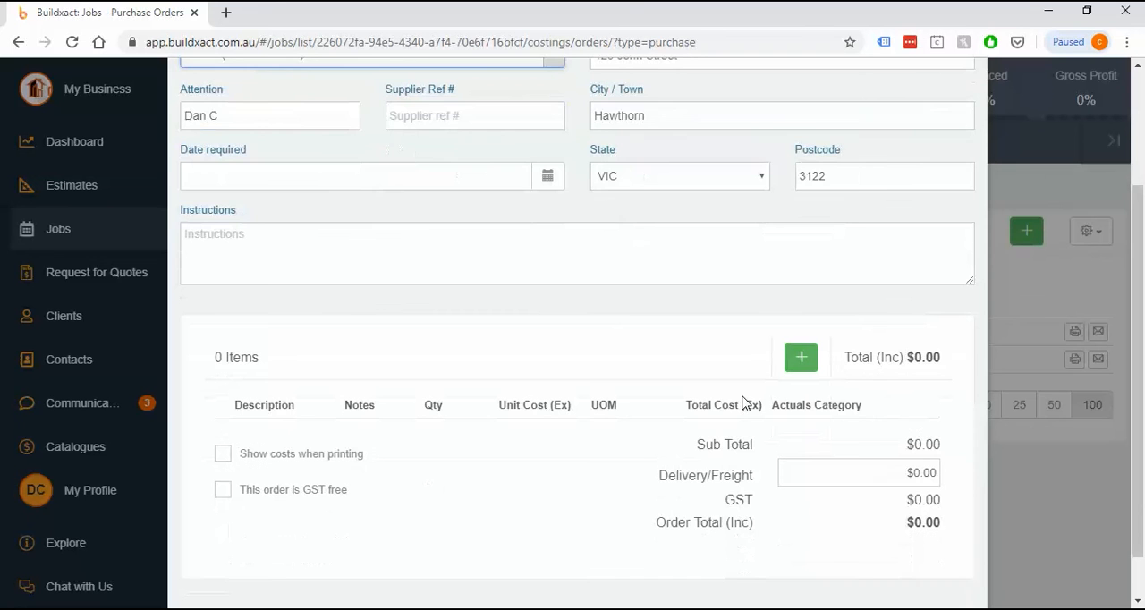
pyautogui.scroll(2, 749, 389)
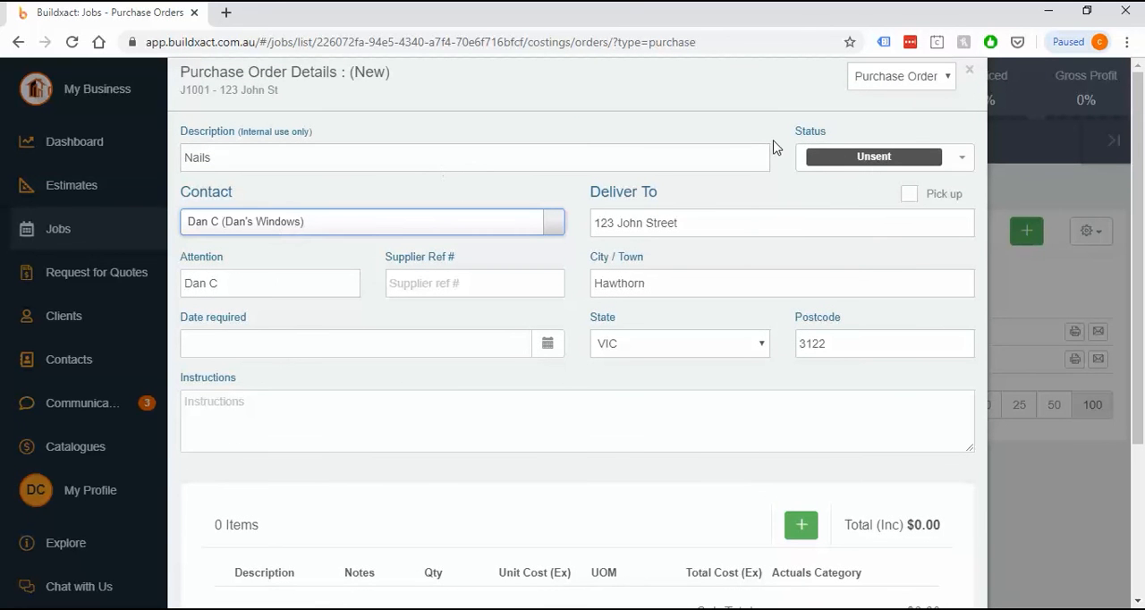
pyautogui.click(872, 154)
pyautogui.click(866, 230)
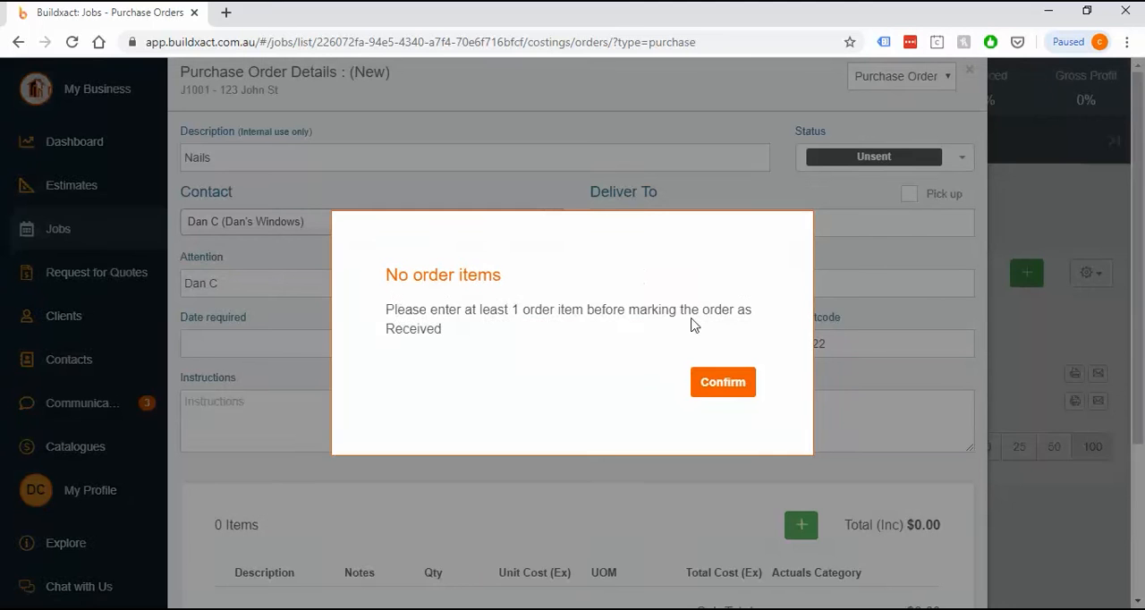
pyautogui.moveTo(387, 310); pyautogui.dragTo(566, 308)
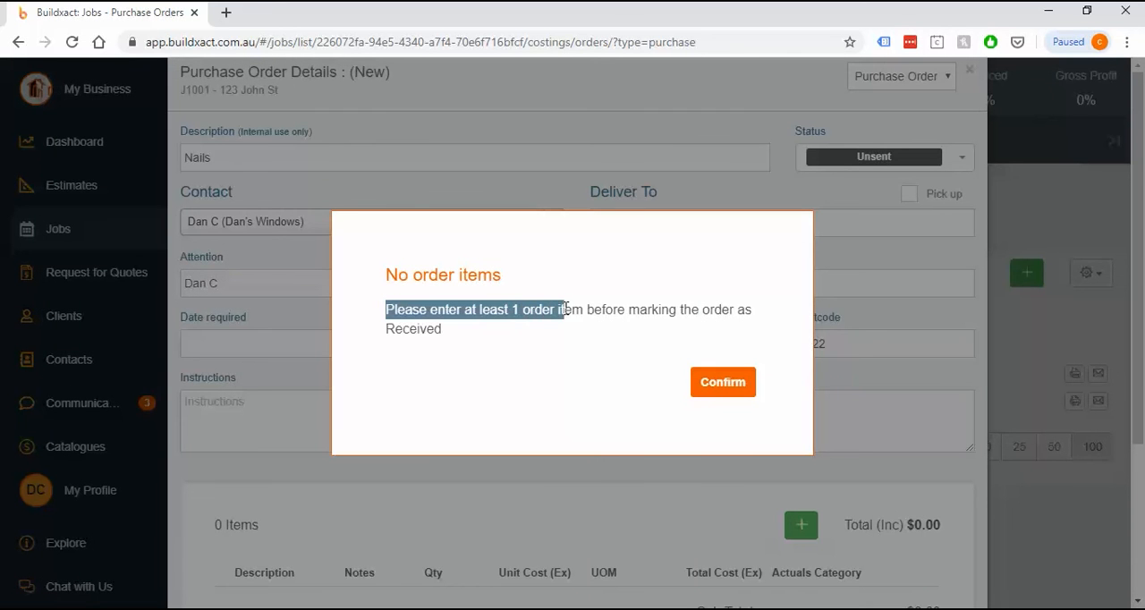
pyautogui.click(716, 383)
# Add a line item to the purchase order with the custom description "Nails"
pyautogui.scroll(-3, 357, 393)
pyautogui.moveTo(218, 310); pyautogui.dragTo(597, 363)
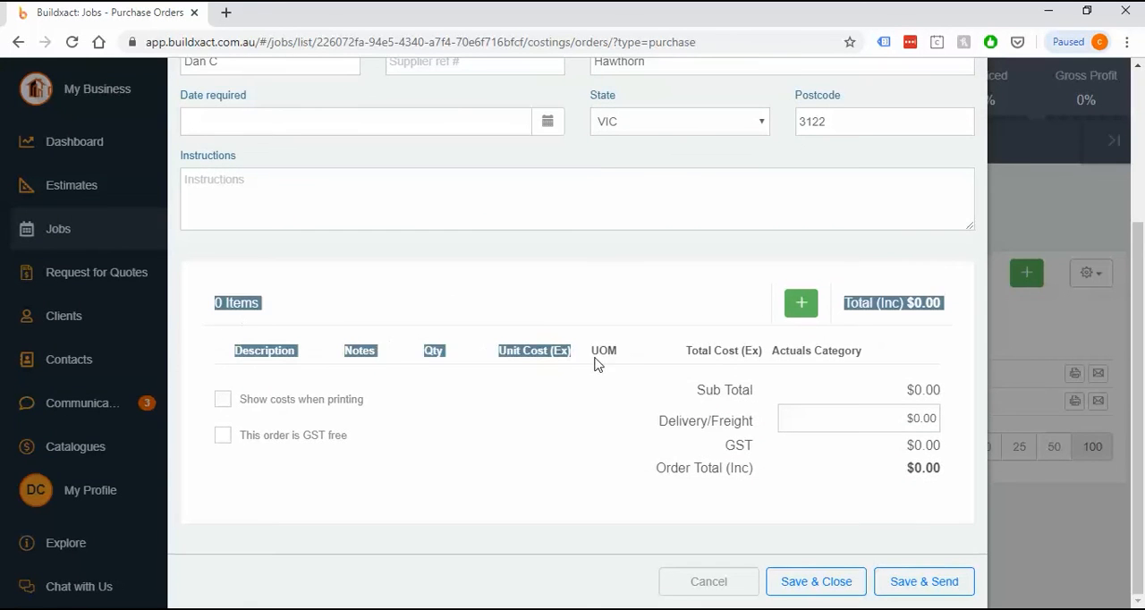
pyautogui.click(600, 320)
pyautogui.click(800, 304)
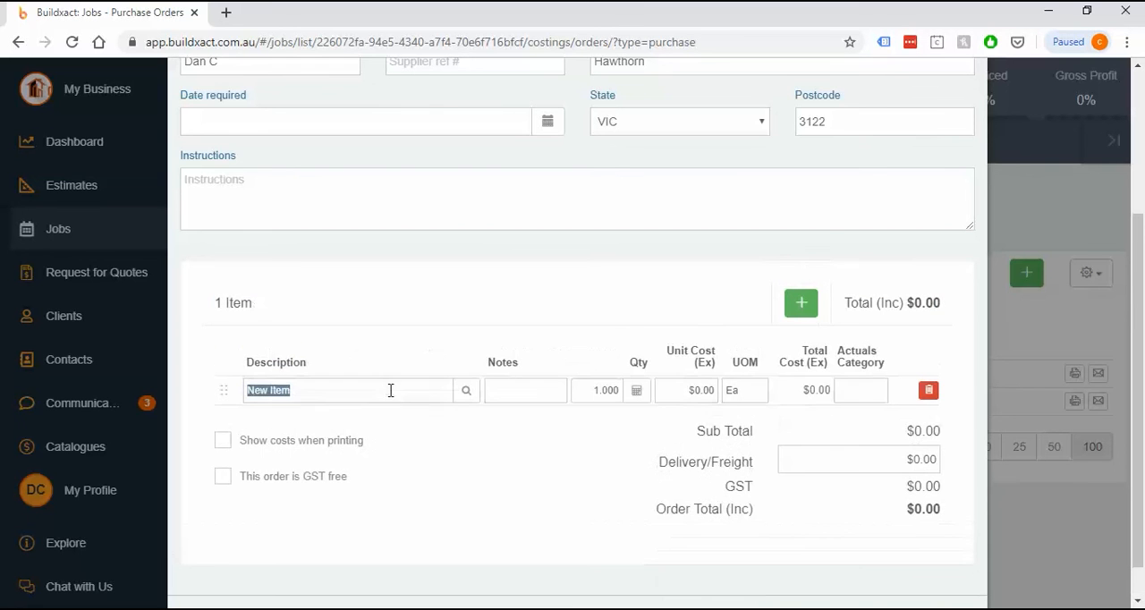
pyautogui.write('Nails')
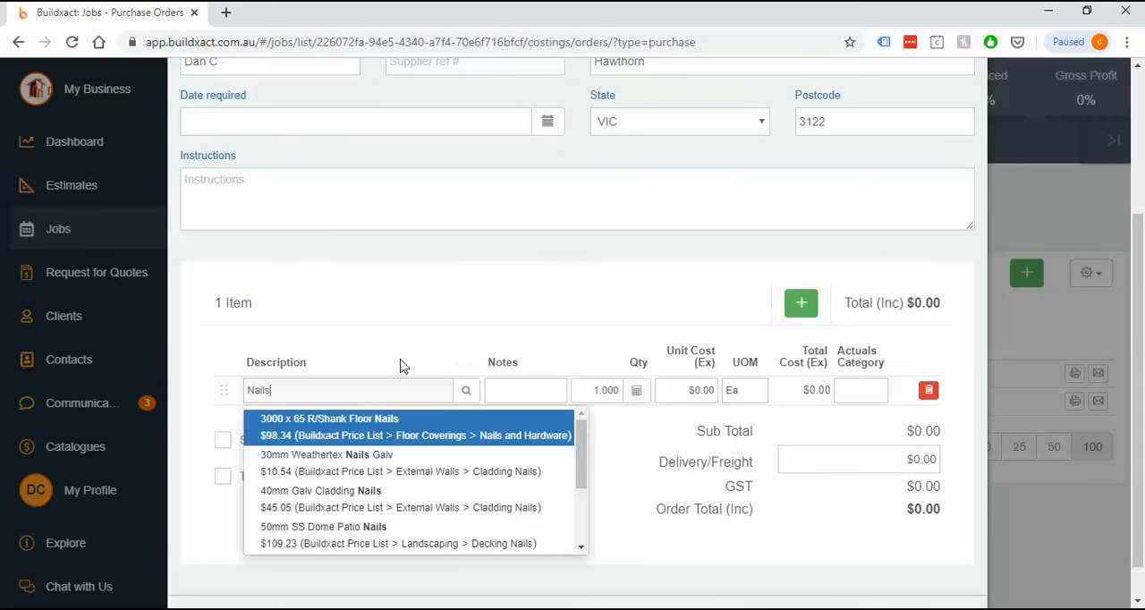
pyautogui.click(401, 366)
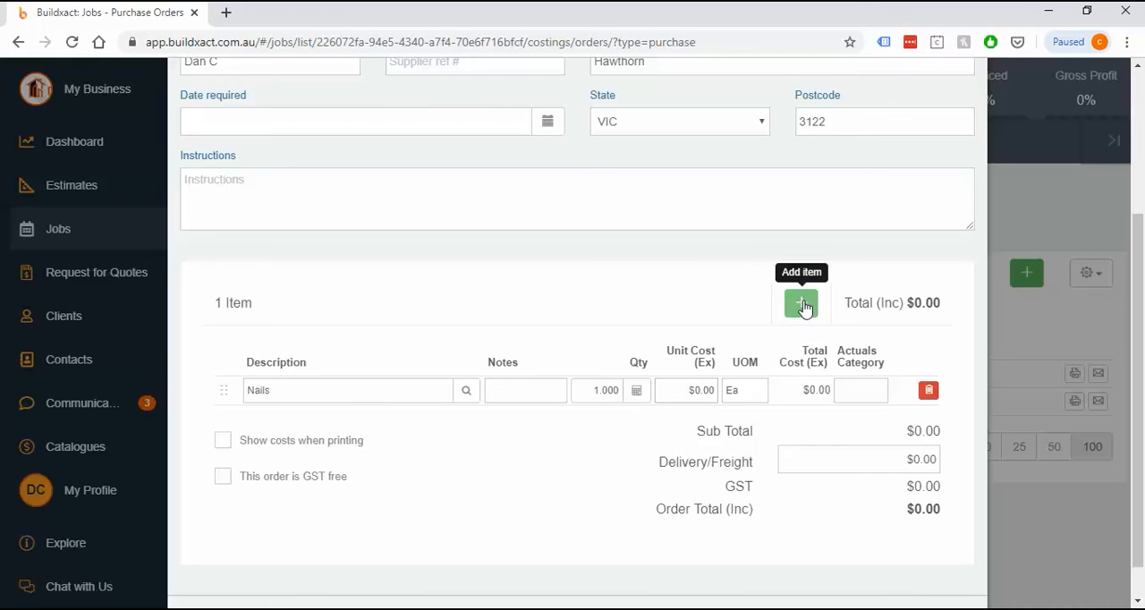
# Set the Nails line item to a $50 unit cost, quantity 3 and the Fixing Carpentry actuals category
pyautogui.click(691, 391)
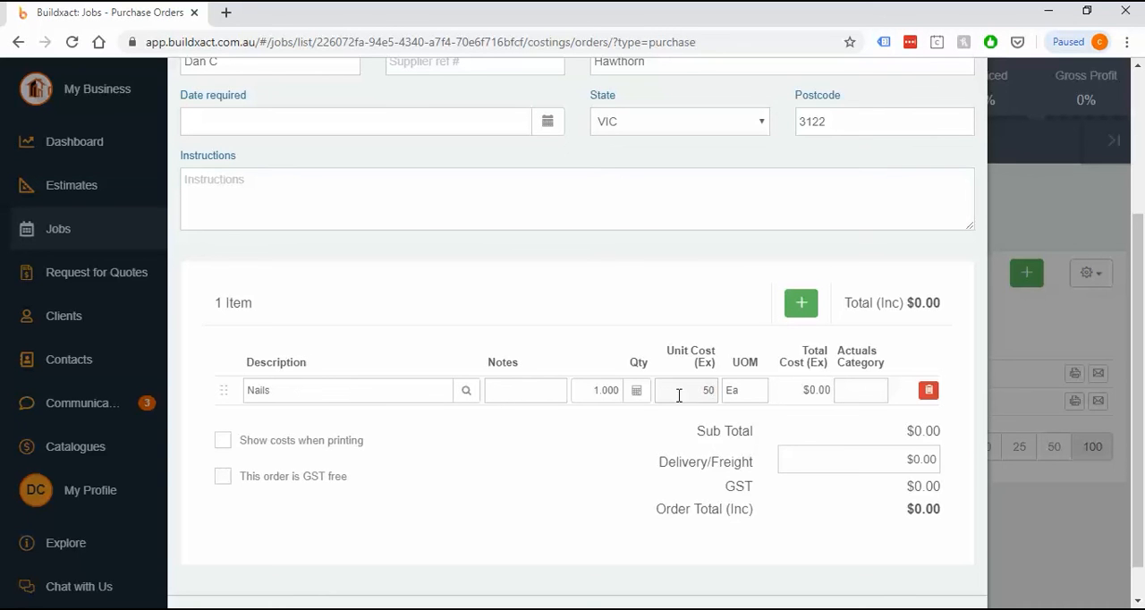
pyautogui.click(608, 394)
pyautogui.write('3')
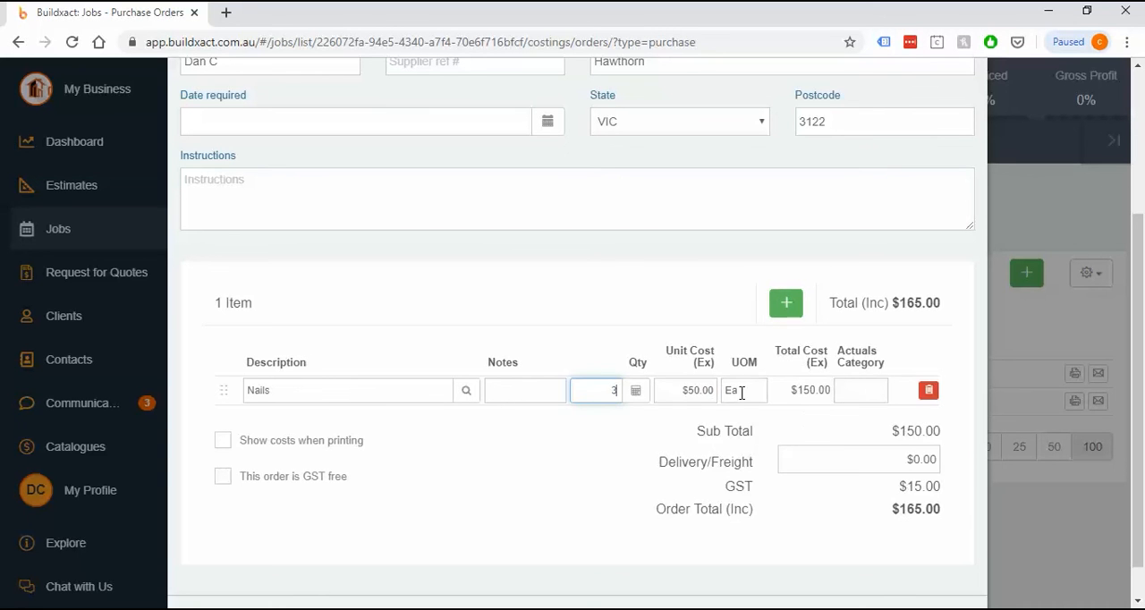
pyautogui.click(852, 391)
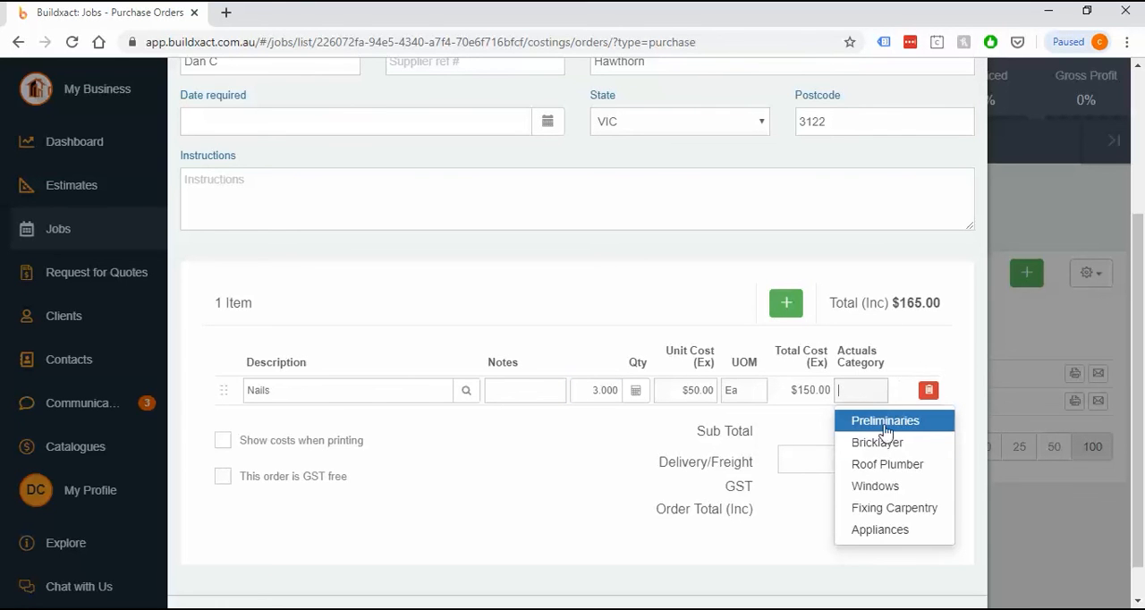
pyautogui.click(911, 518)
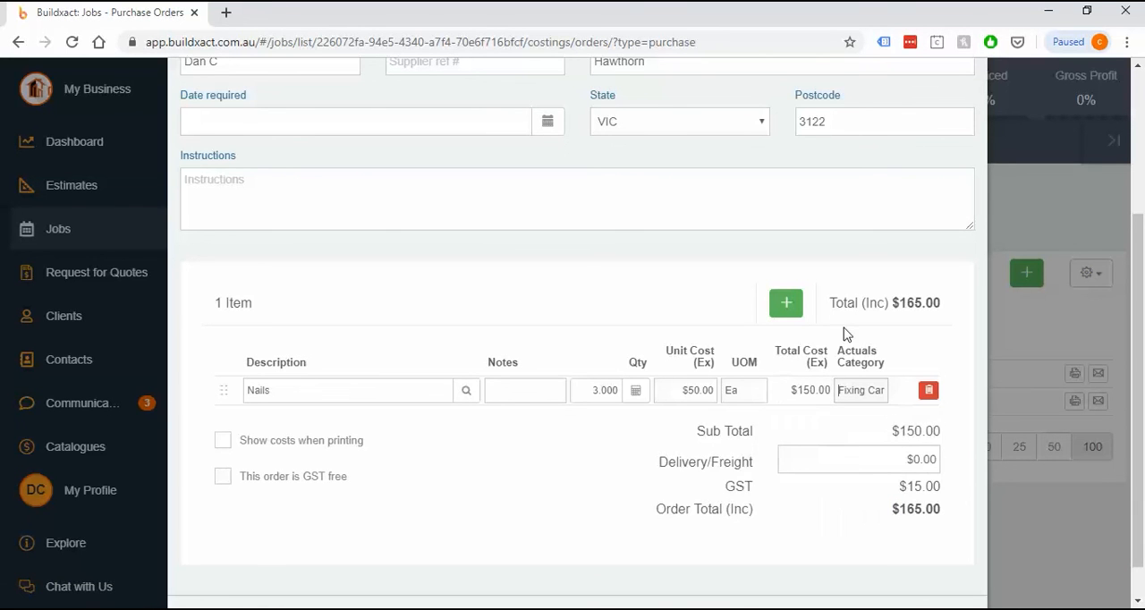
# Change the Nails order's status to Received and enter 123456 as the invoice reference
pyautogui.scroll(3, 845, 332)
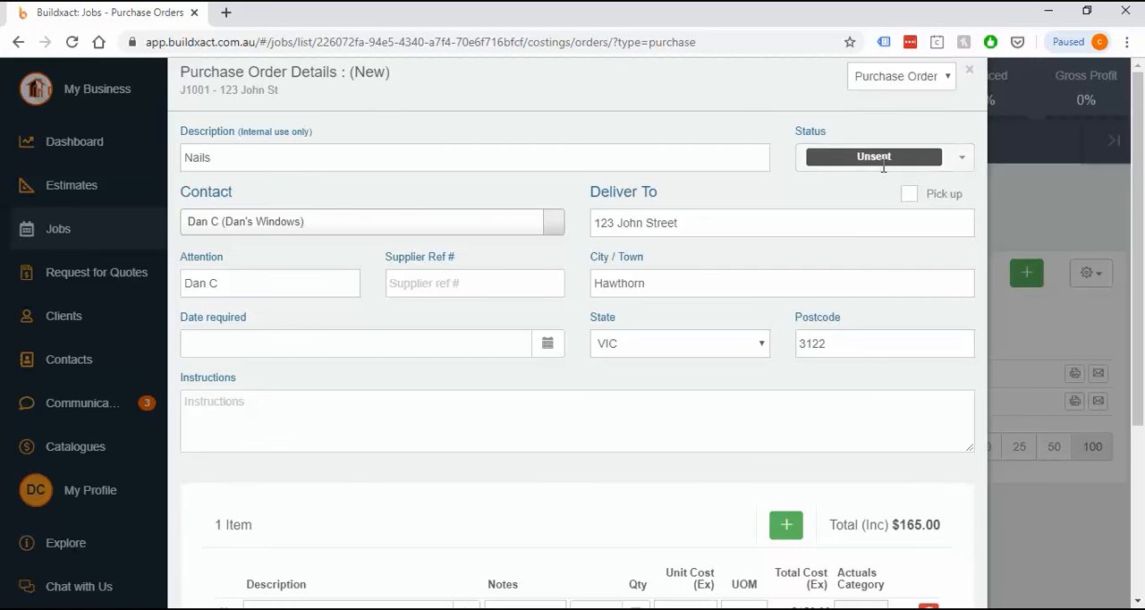
pyautogui.click(883, 170)
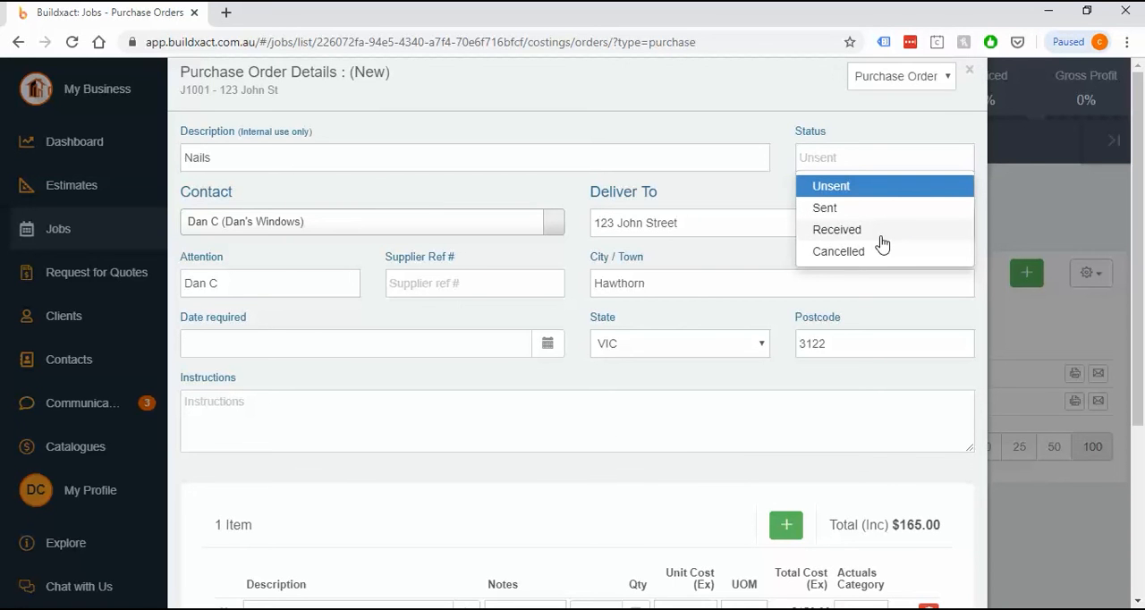
pyautogui.click(880, 237)
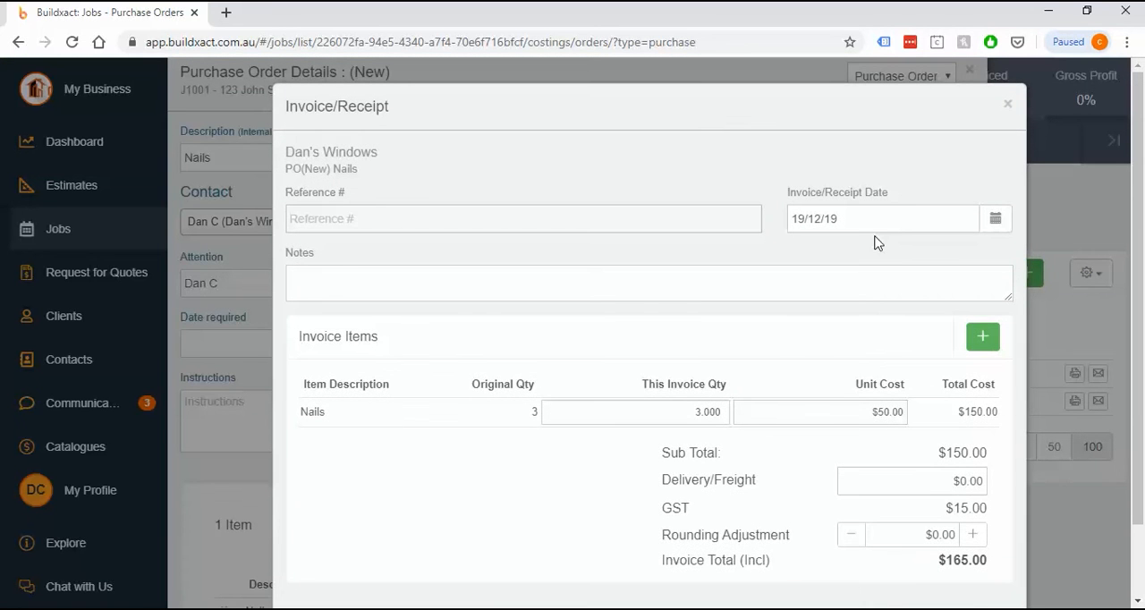
pyautogui.write('123456')
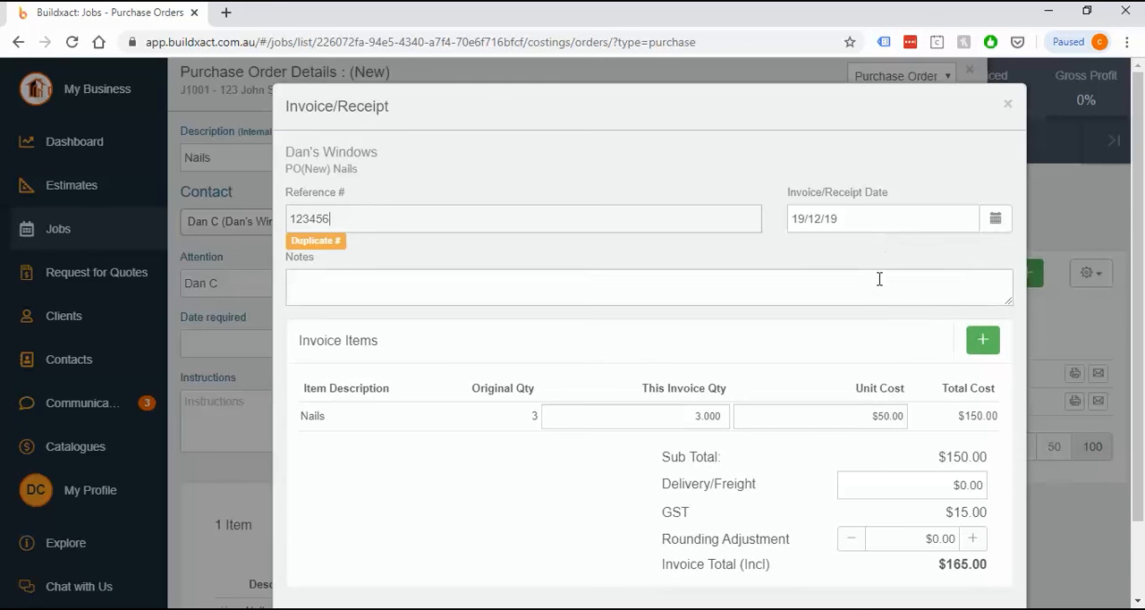
pyautogui.scroll(-1, 903, 443)
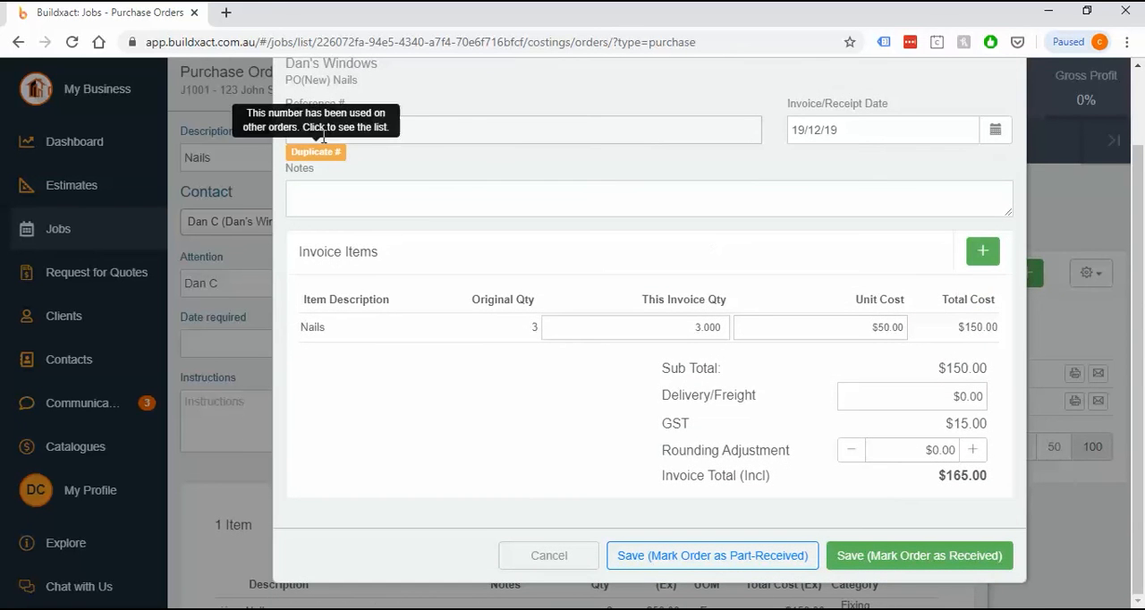
# Date the Nails invoice 30/1/20 and save it, marking the whole order as received
pyautogui.click(881, 127)
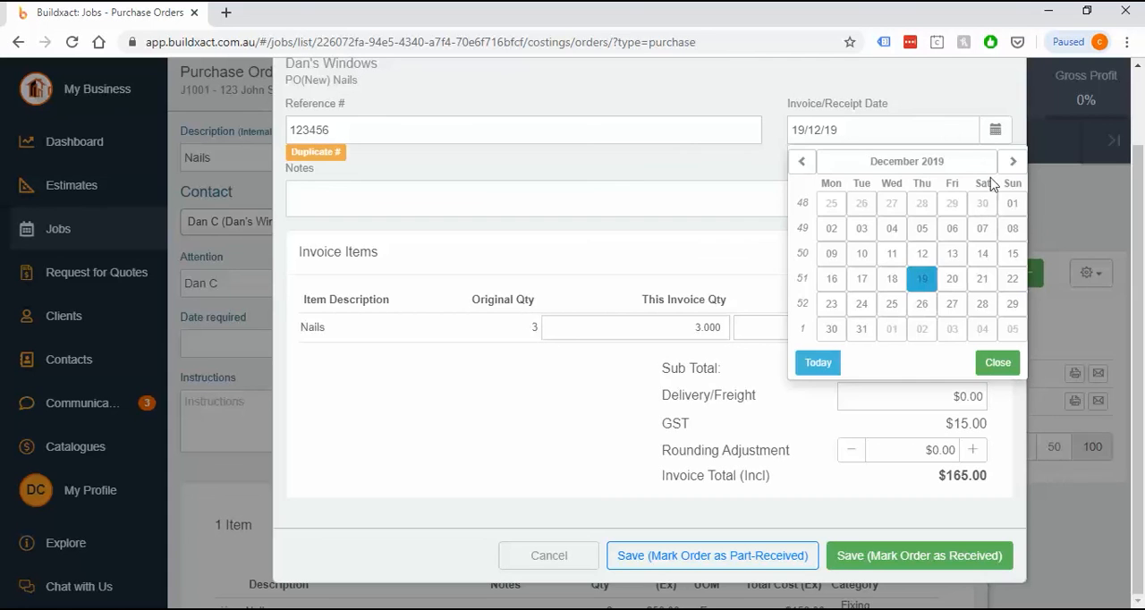
pyautogui.click(1009, 165)
pyautogui.click(922, 303)
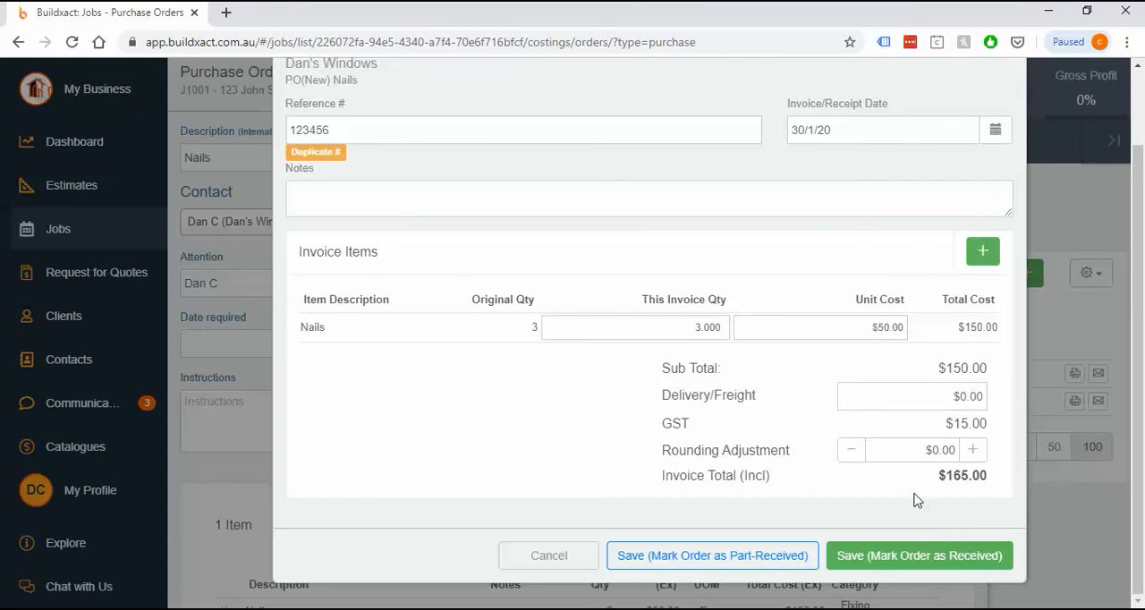
pyautogui.click(941, 555)
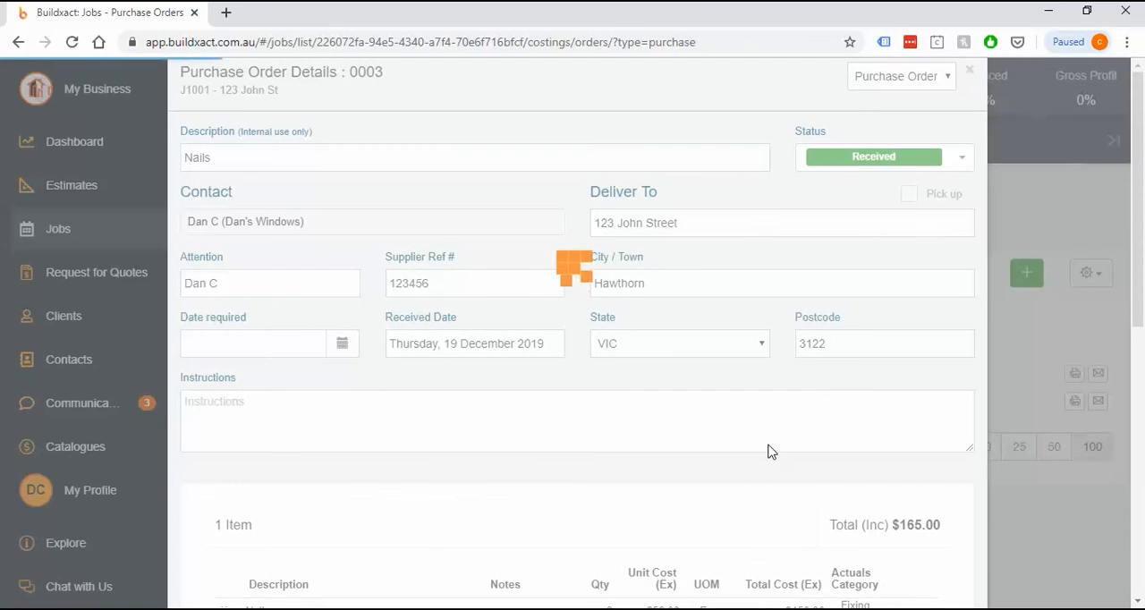
# Save and close the Nails purchase order
pyautogui.scroll(-5, 817, 540)
pyautogui.scroll(-3, 817, 540)
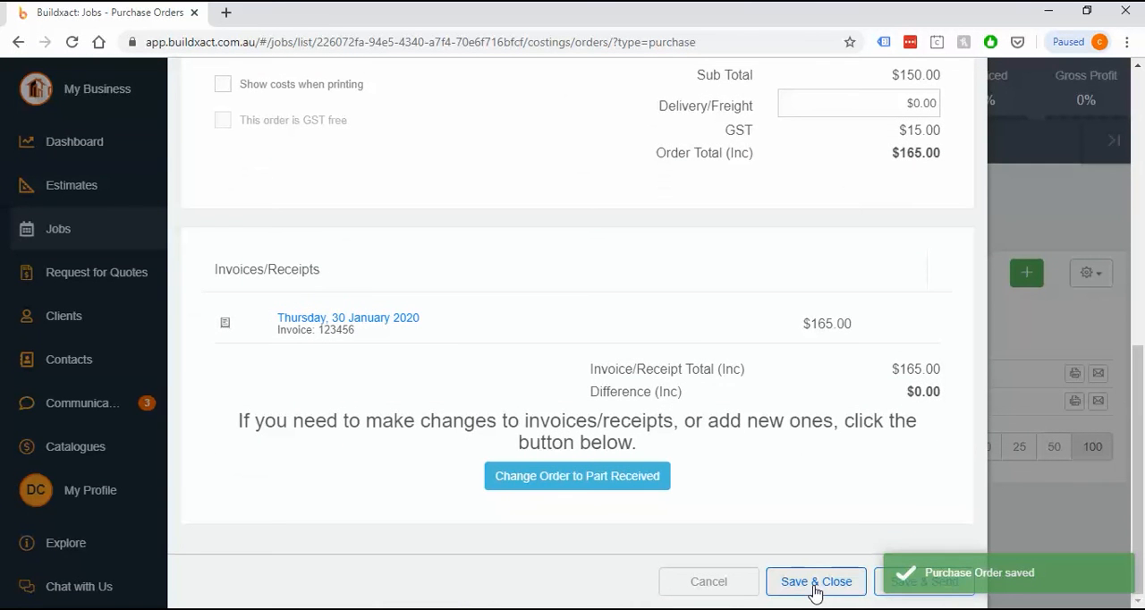
pyautogui.click(814, 585)
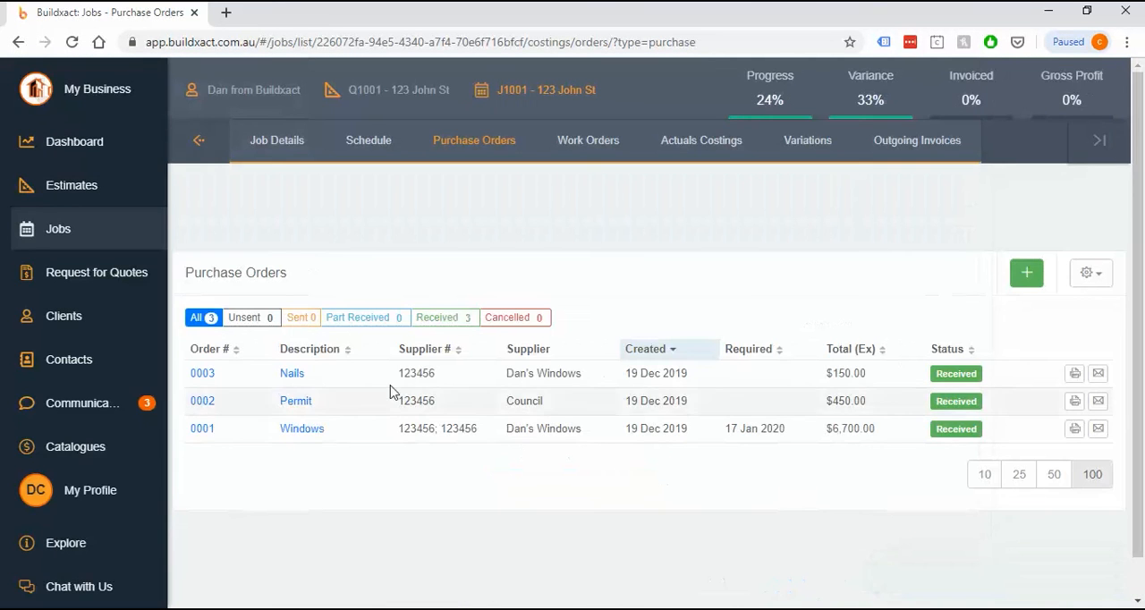
# Open the job's actuals costings and examine the Nails line and the estimated, actual and variance totals under Fixing Carpentry
pyautogui.click(696, 143)
pyautogui.scroll(-1, 700, 289)
pyautogui.scroll(-2, 588, 376)
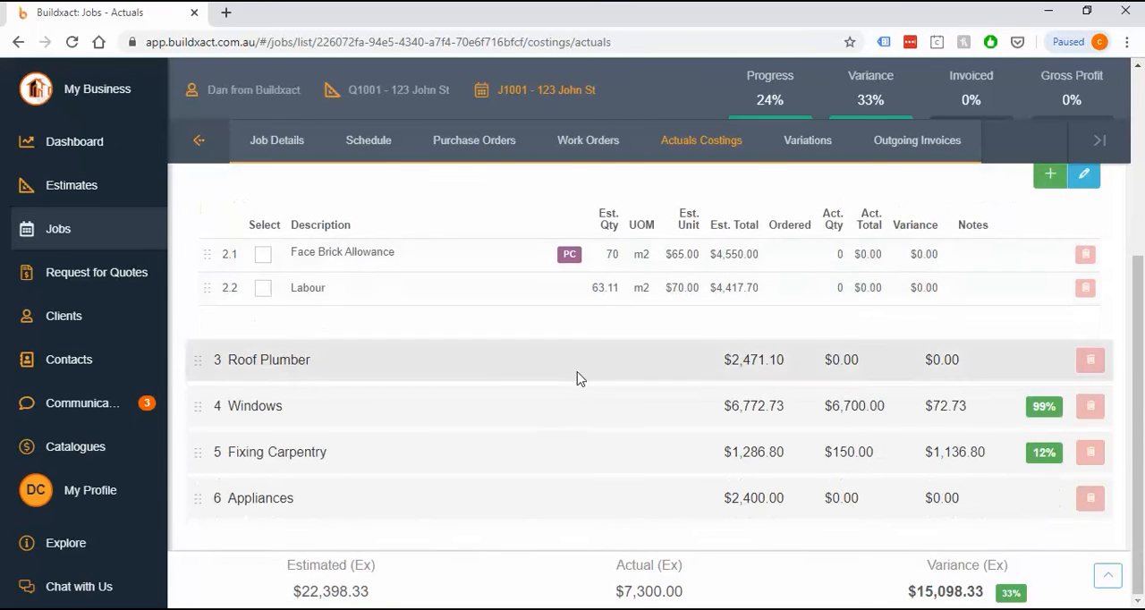
pyautogui.click(544, 463)
pyautogui.scroll(-2, 555, 456)
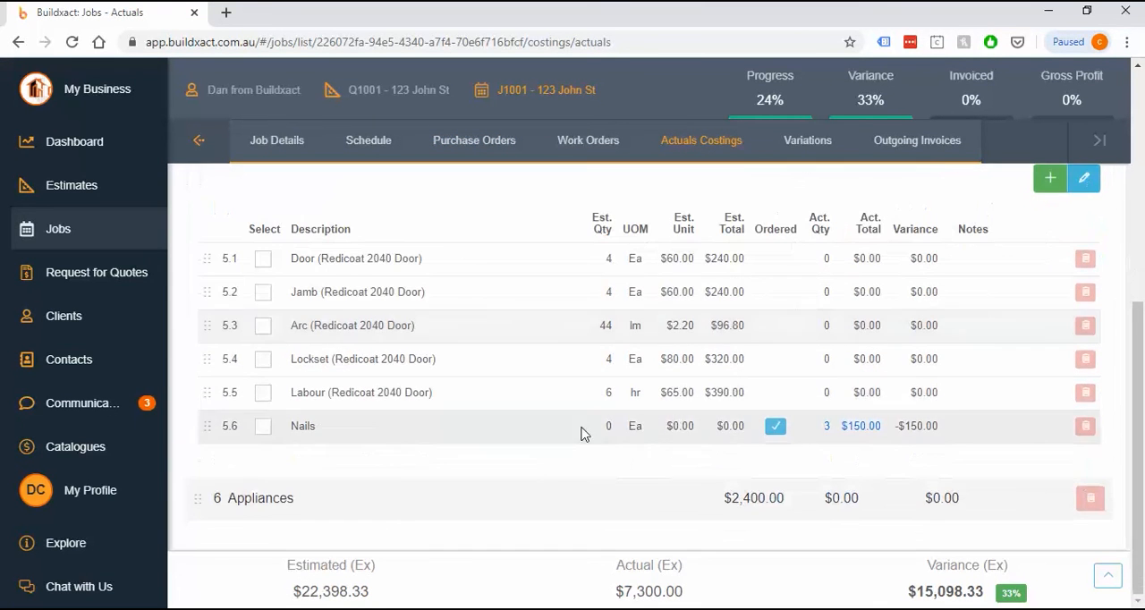
pyautogui.moveTo(971, 430); pyautogui.dragTo(288, 427)
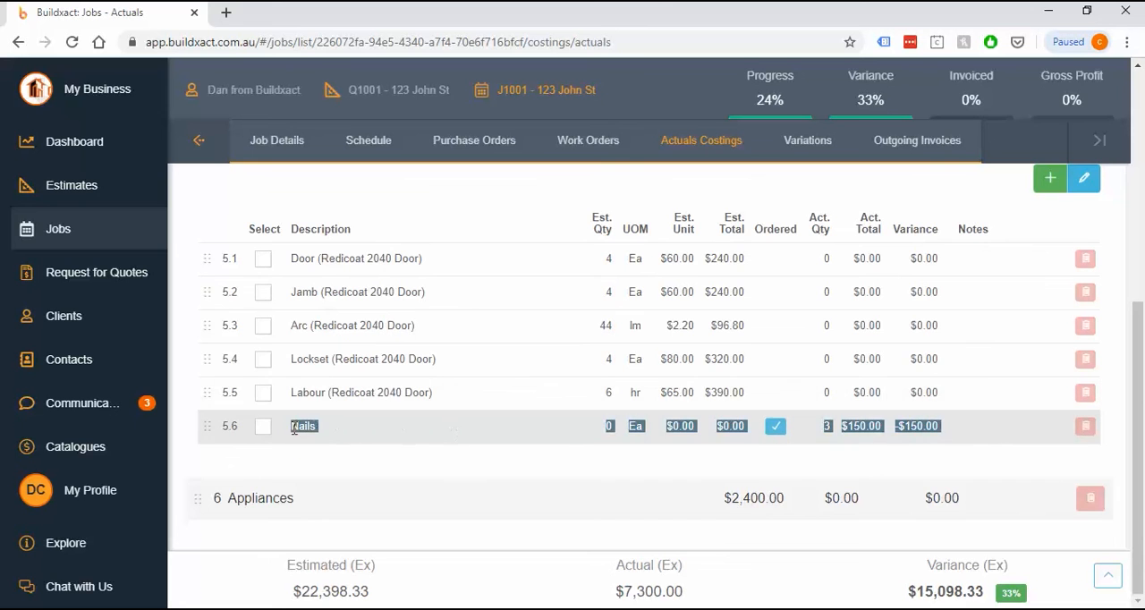
pyautogui.scroll(1, 785, 452)
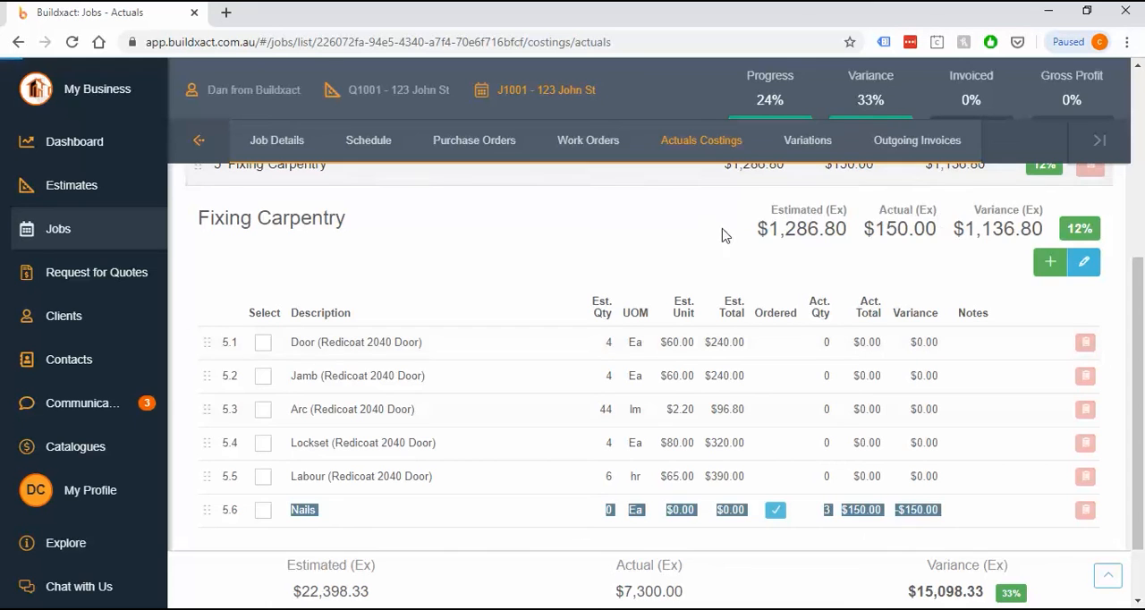
pyautogui.moveTo(722, 229); pyautogui.dragTo(1046, 228)
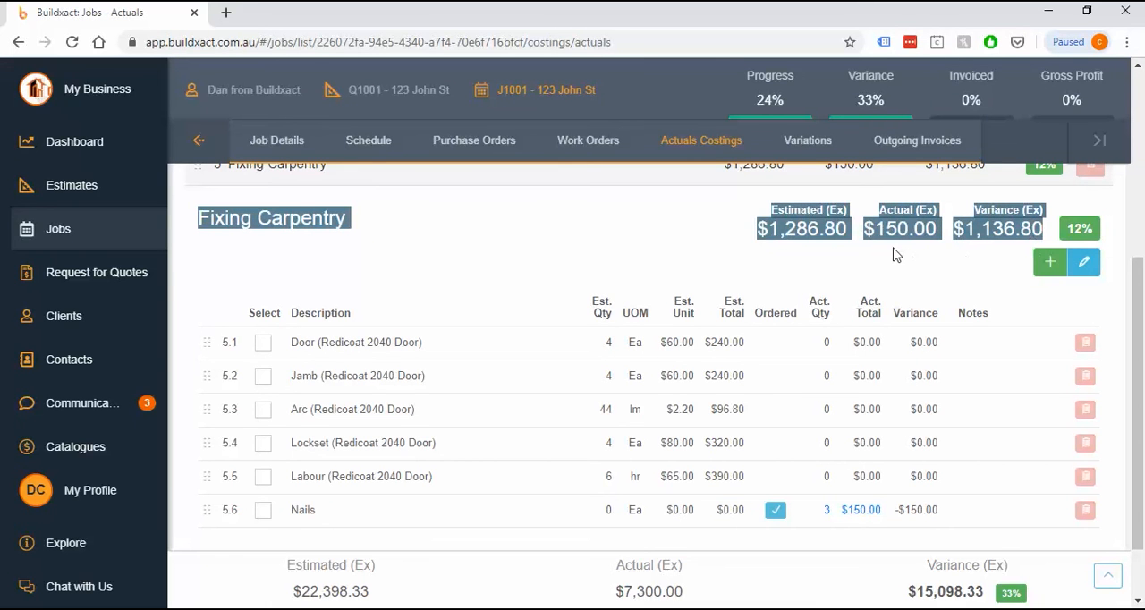
pyautogui.click(897, 255)
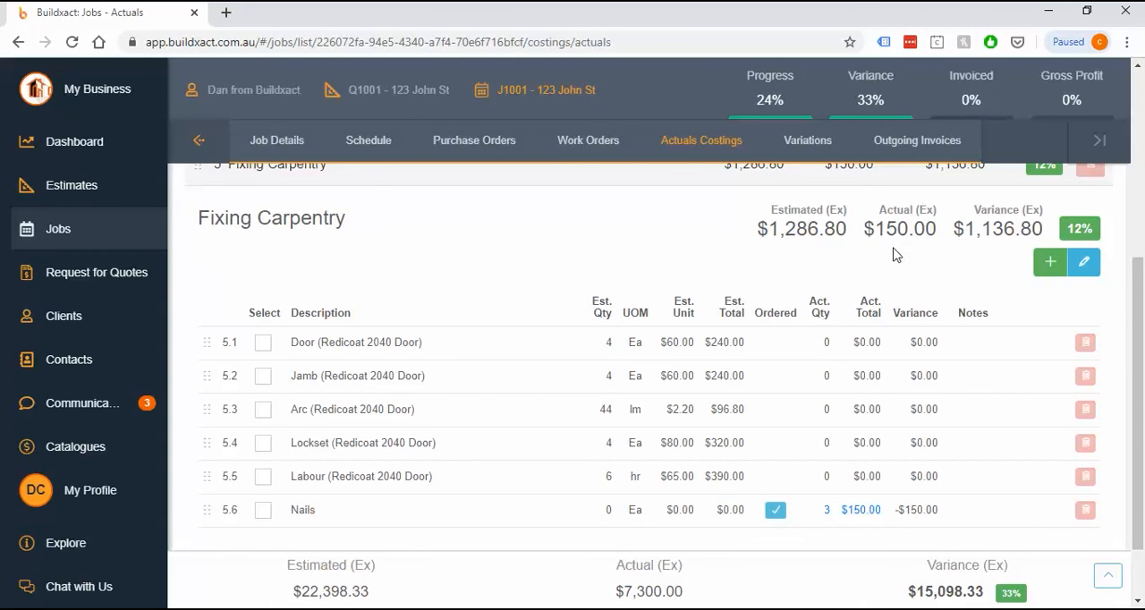